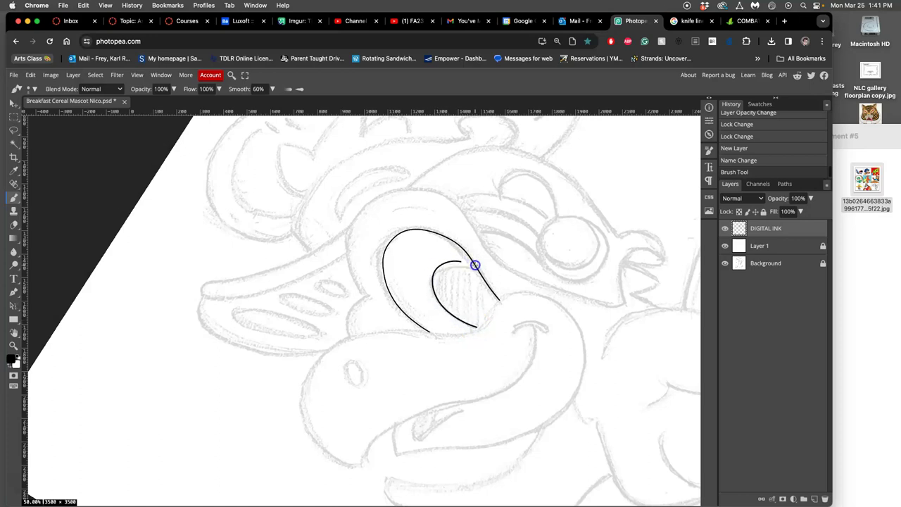
# Try a second outer-eye line at 0% smoothing, then undo it
pyautogui.click(489, 276)
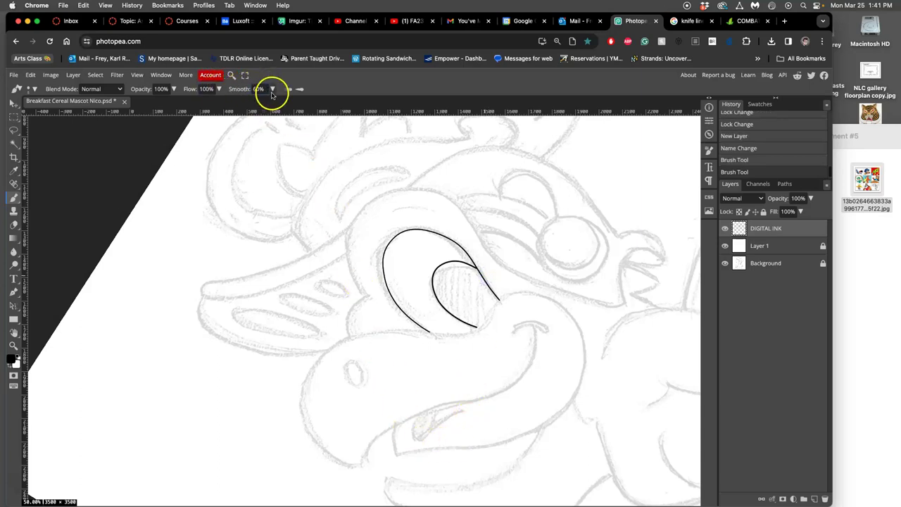
pyautogui.click(272, 89)
pyautogui.click(258, 104)
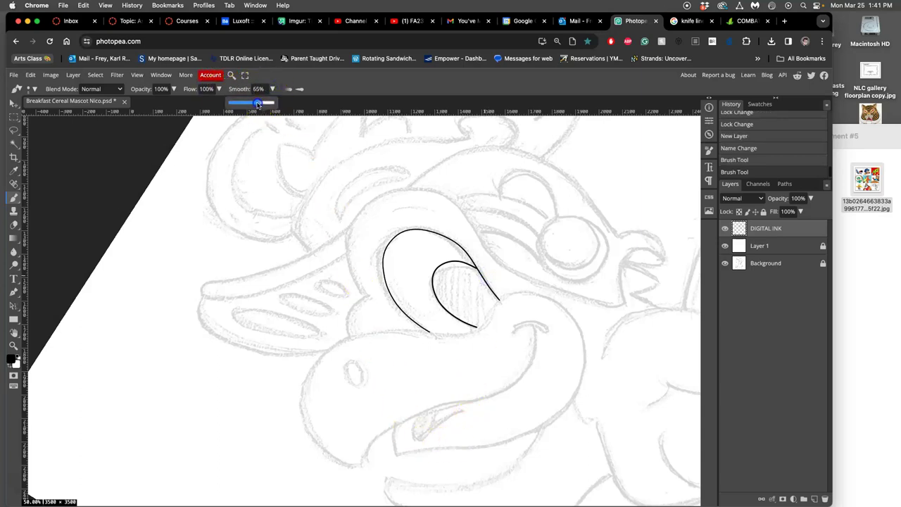
pyautogui.click(418, 332)
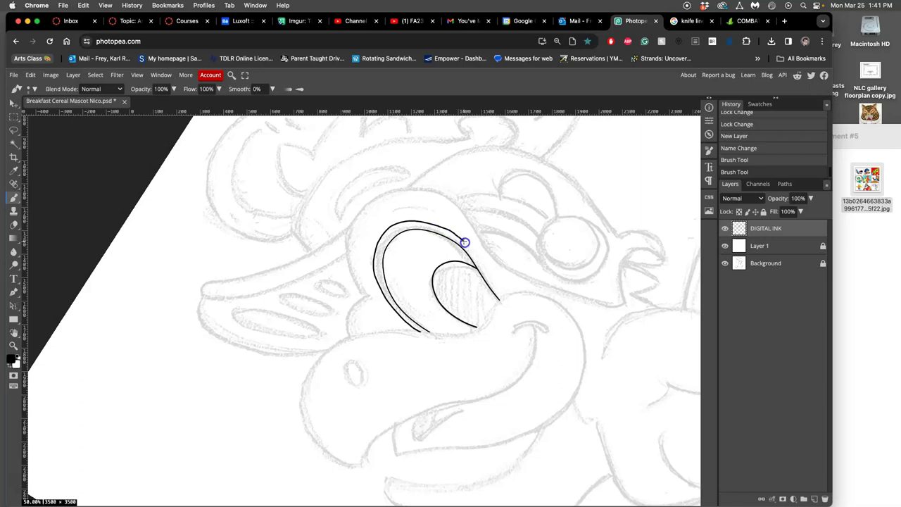
pyautogui.moveTo(497, 291); pyautogui.dragTo(502, 298)
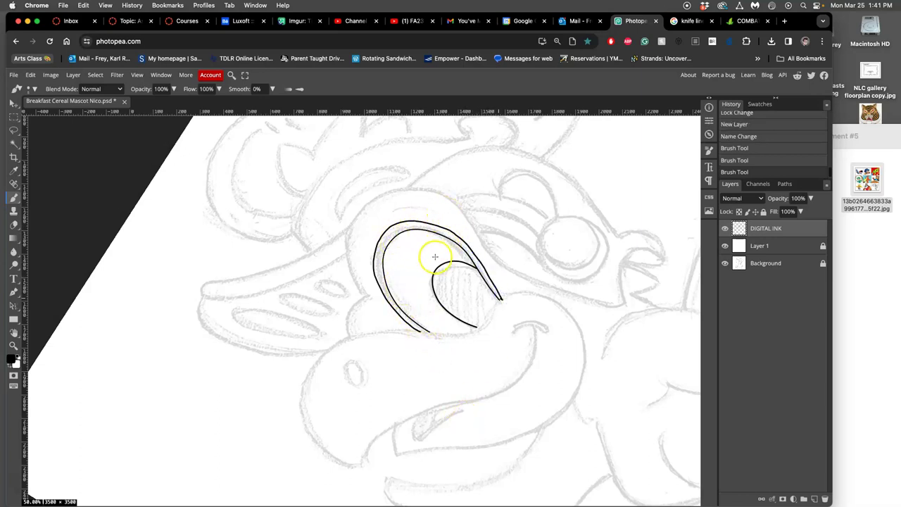
pyautogui.press('super+z')
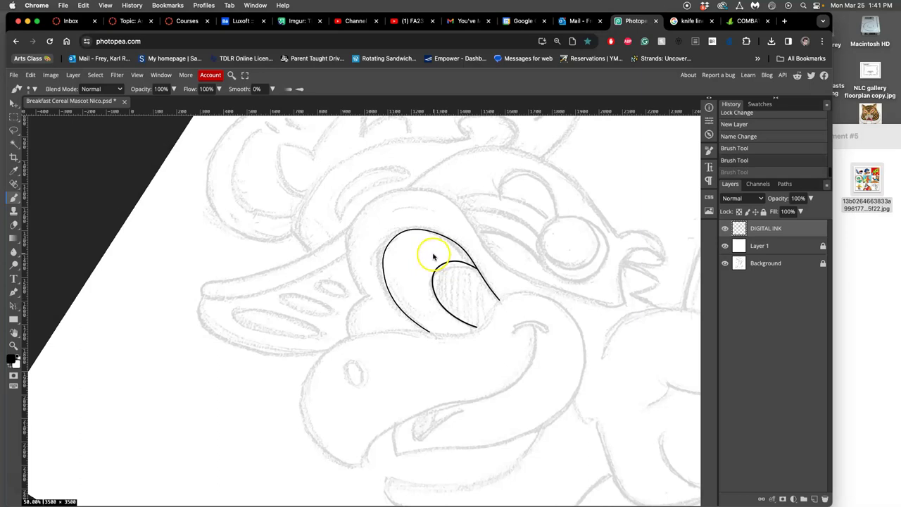
# Raise brush smoothing to 59% and retrace the second line along the outer eye curve
pyautogui.click(271, 90)
pyautogui.click(235, 104)
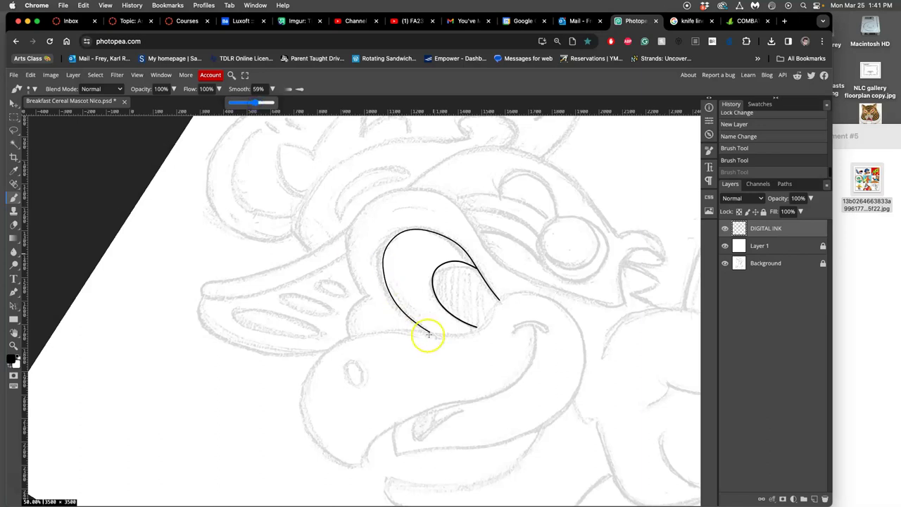
pyautogui.moveTo(426, 334); pyautogui.dragTo(410, 325)
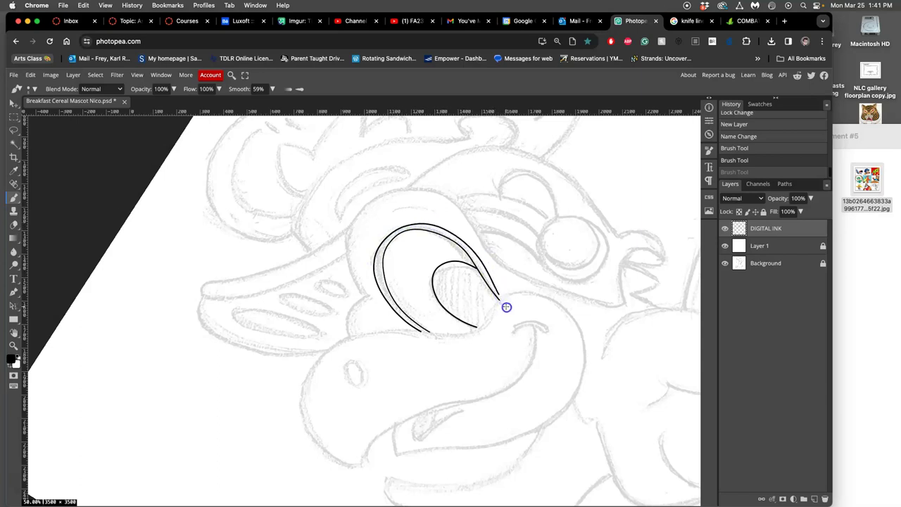
pyautogui.press('super+shift+z')
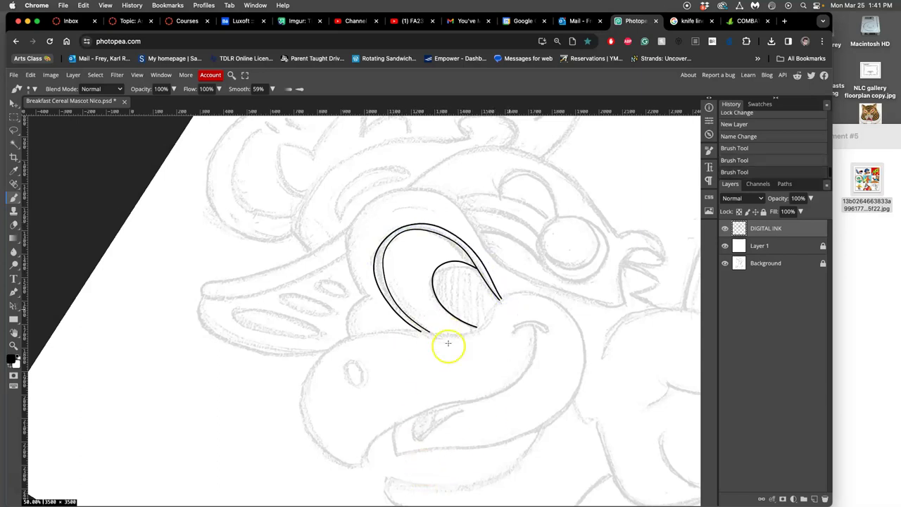
# Toggle the pencil sketch's visibility several times, leaving it hidden
pyautogui.click(726, 264)
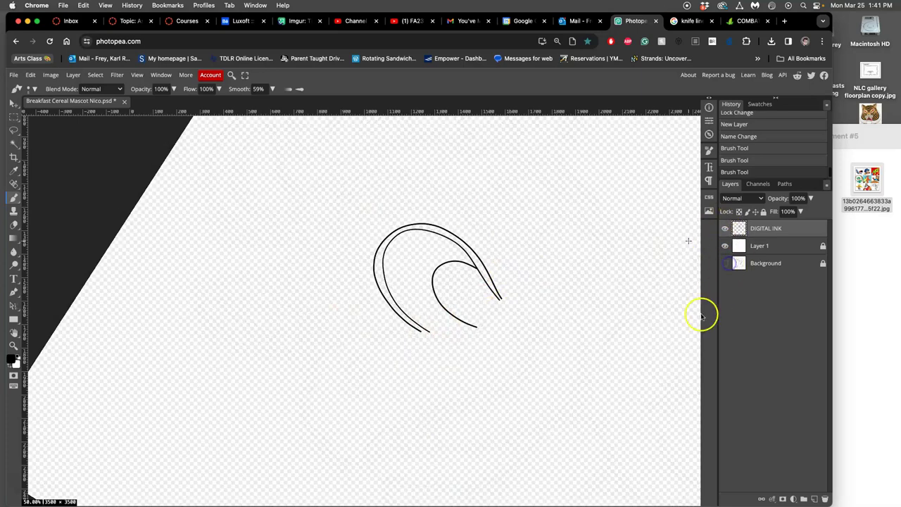
pyautogui.click(726, 264)
pyautogui.click(726, 264)
pyautogui.click(726, 265)
pyautogui.click(726, 264)
# Unlock Layer 1 and raise its opacity to 100%
pyautogui.click(758, 246)
pyautogui.click(763, 211)
pyautogui.click(809, 198)
pyautogui.moveTo(803, 207); pyautogui.dragTo(816, 211)
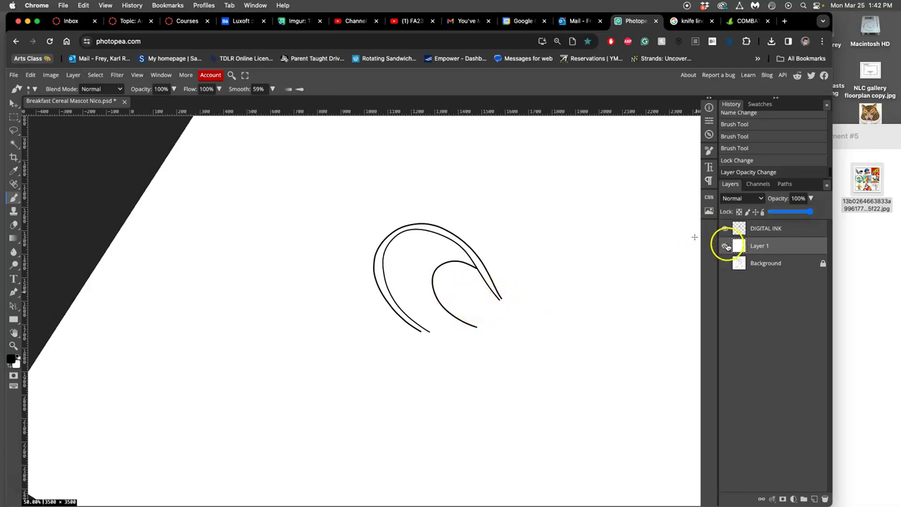
# Select DIGITAL INK and toggle its visibility, then lock and unlock Layer 1
pyautogui.click(746, 229)
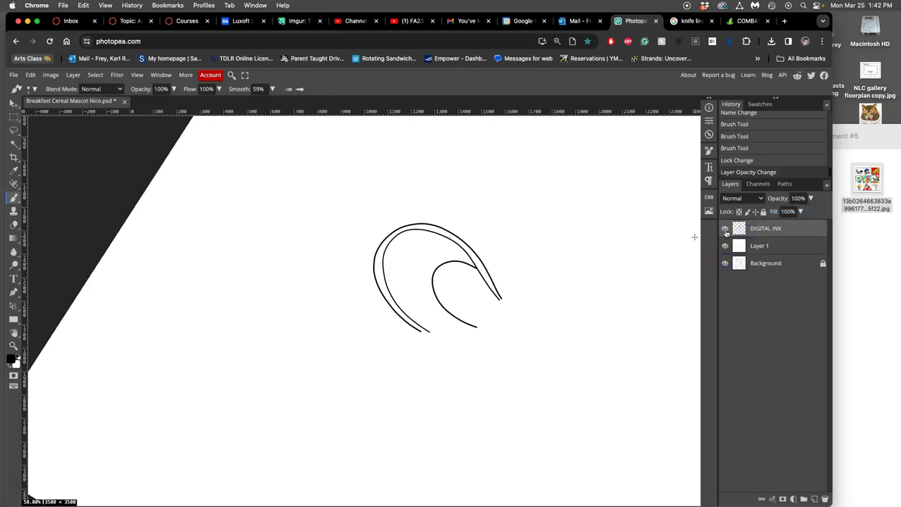
pyautogui.click(725, 230)
pyautogui.click(727, 231)
pyautogui.click(764, 245)
pyautogui.click(764, 211)
pyautogui.click(763, 212)
# Lower Layer 1's opacity so the sketch shows faintly, relock it, and select all on DIGITAL INK
pyautogui.click(810, 200)
pyautogui.moveTo(811, 212); pyautogui.dragTo(801, 213)
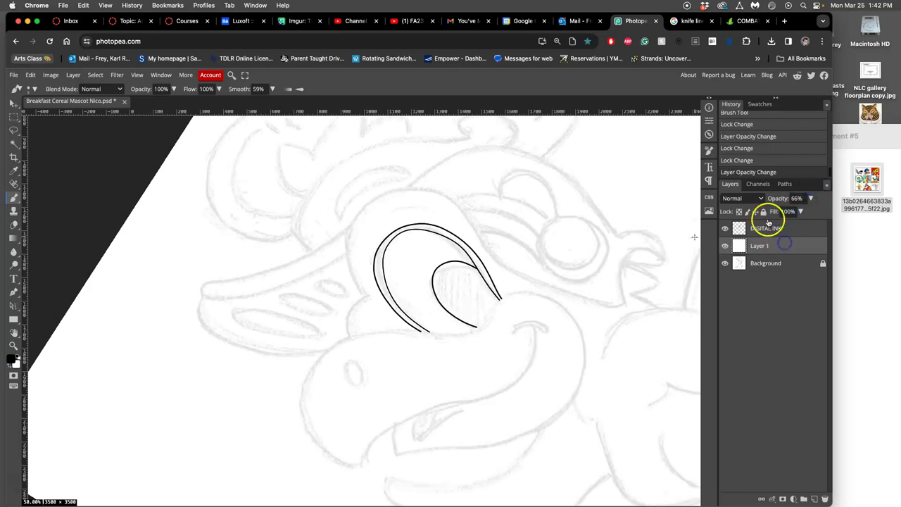
pyautogui.click(763, 212)
pyautogui.click(766, 228)
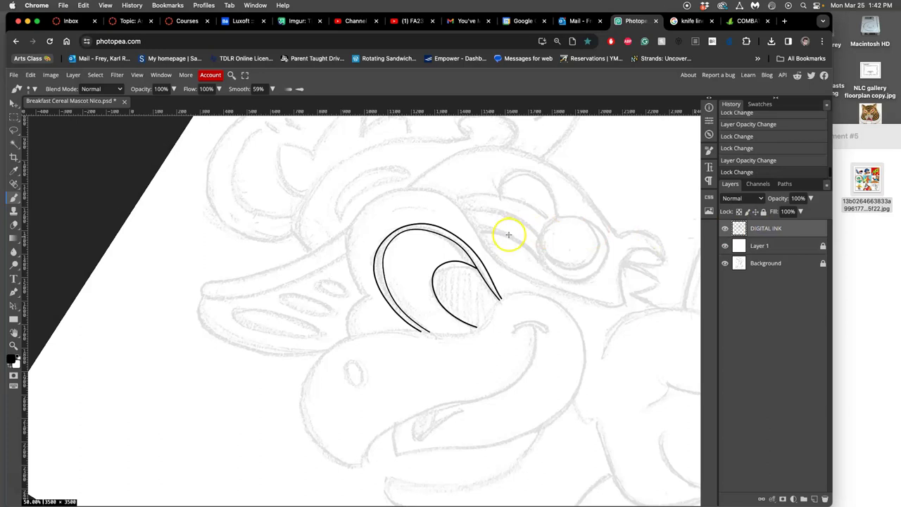
pyautogui.hotkey('ctrl', 'a')
# Clear all ink from DIGITAL INK and make the brush much thicker
pyautogui.press('Delete')
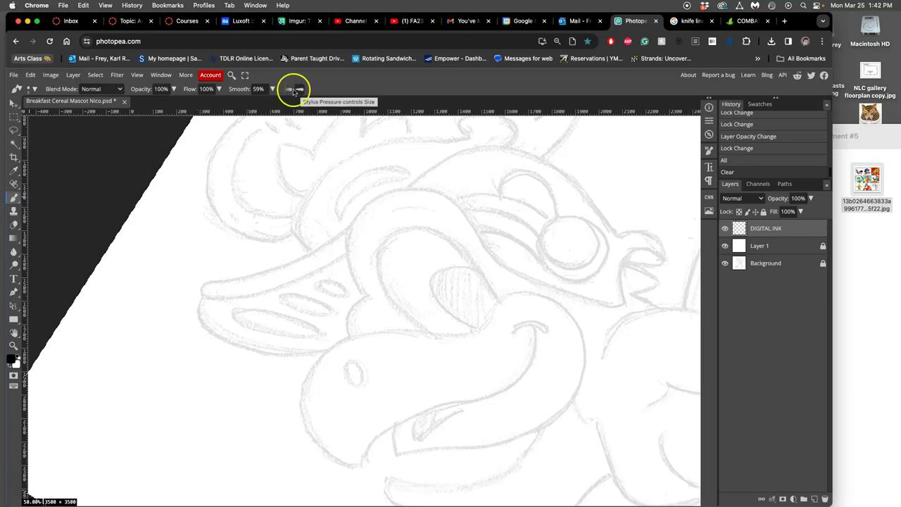
pyautogui.click(30, 89)
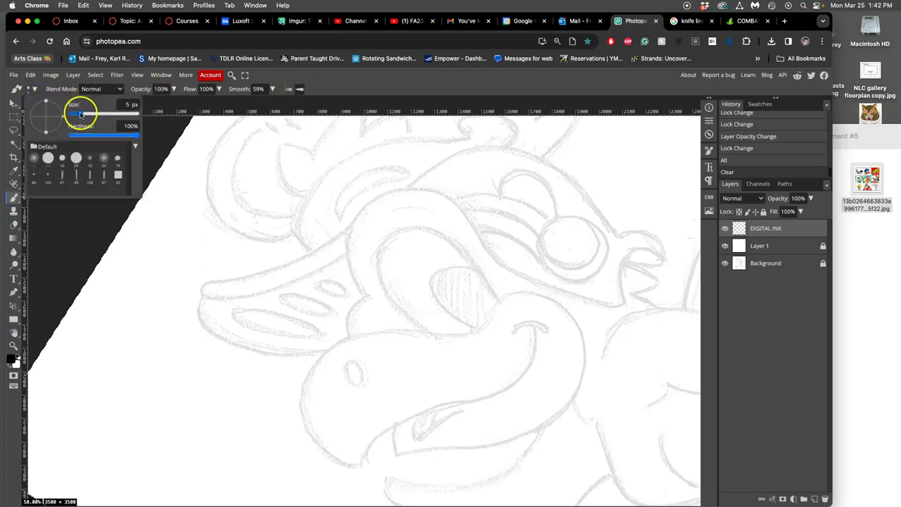
pyautogui.moveTo(81, 114); pyautogui.dragTo(88, 115)
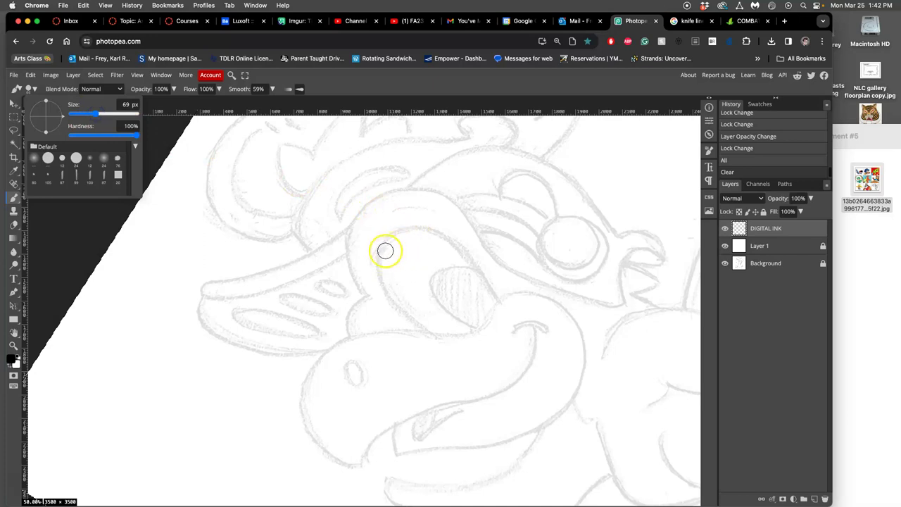
pyautogui.click(478, 272)
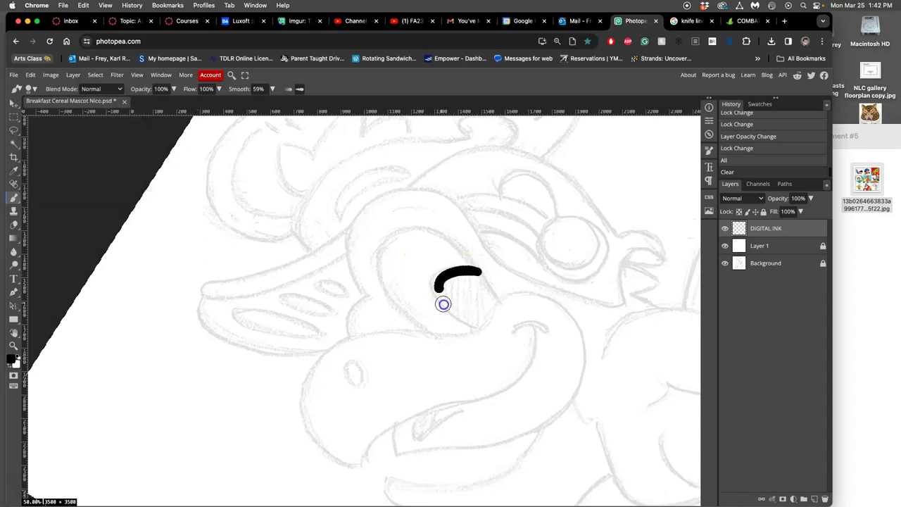
# Paint the inner and outer eye curves in thick black ink
pyautogui.moveTo(465, 319); pyautogui.dragTo(488, 331)
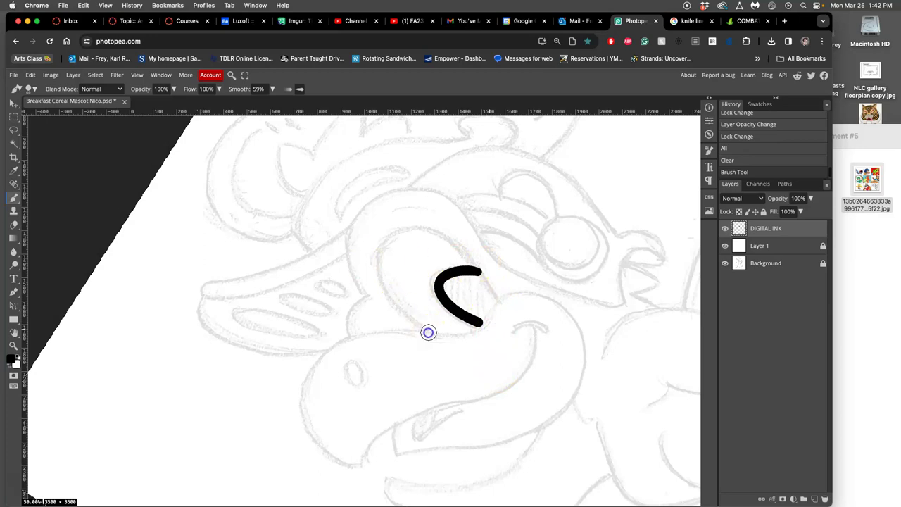
pyautogui.moveTo(388, 301)
pyautogui.mouseDown()
pyautogui.moveTo(371, 262)
pyautogui.moveTo(396, 226)
pyautogui.moveTo(431, 223)
pyautogui.moveTo(478, 266)
pyautogui.mouseUp()
pyautogui.moveTo(501, 313); pyautogui.dragTo(501, 313)
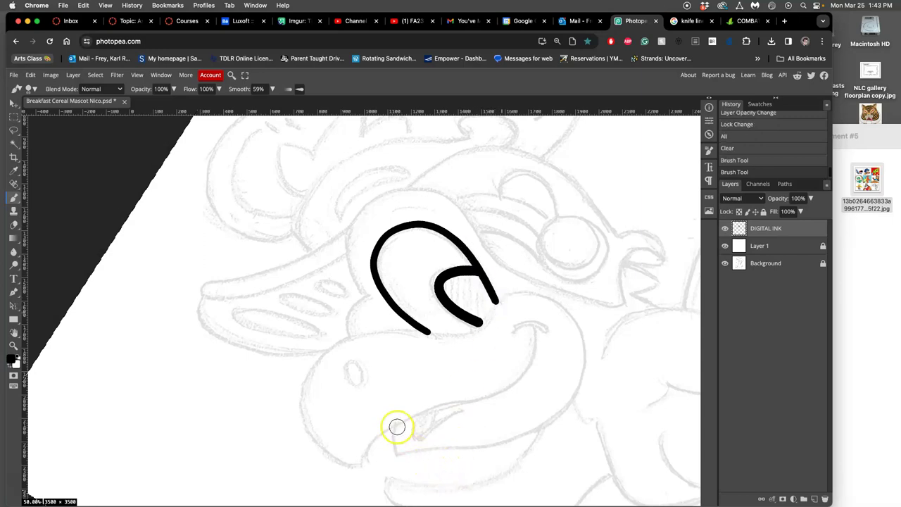
# Zoom out, reset the view rotation to 0° and tilt it, then undo the thick eye strokes
pyautogui.press('super+minus')
pyautogui.scroll(-5, 414, 402)
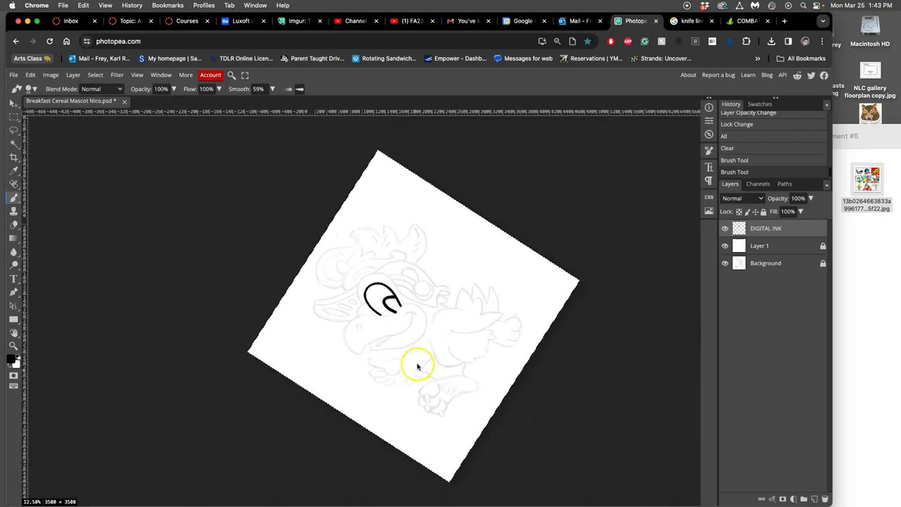
pyautogui.scroll(7, 410, 325)
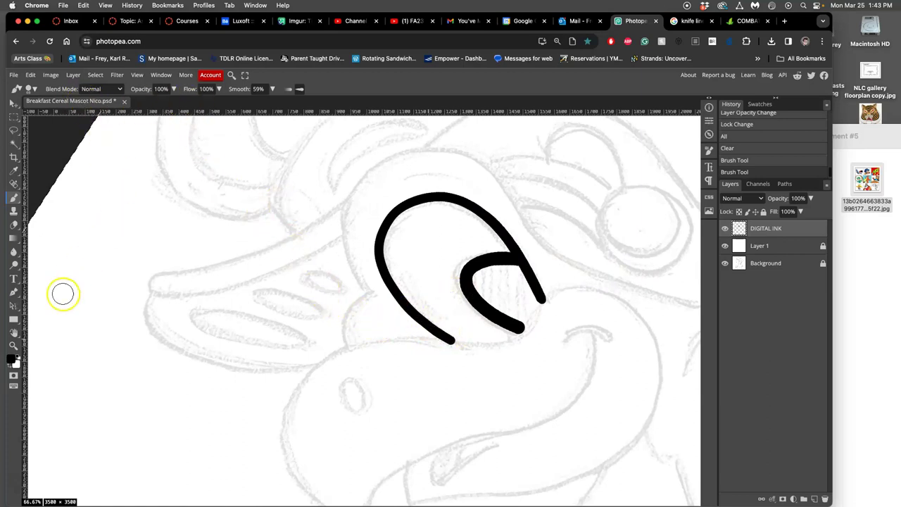
pyautogui.click(16, 336)
pyautogui.doubleClick(15, 336)
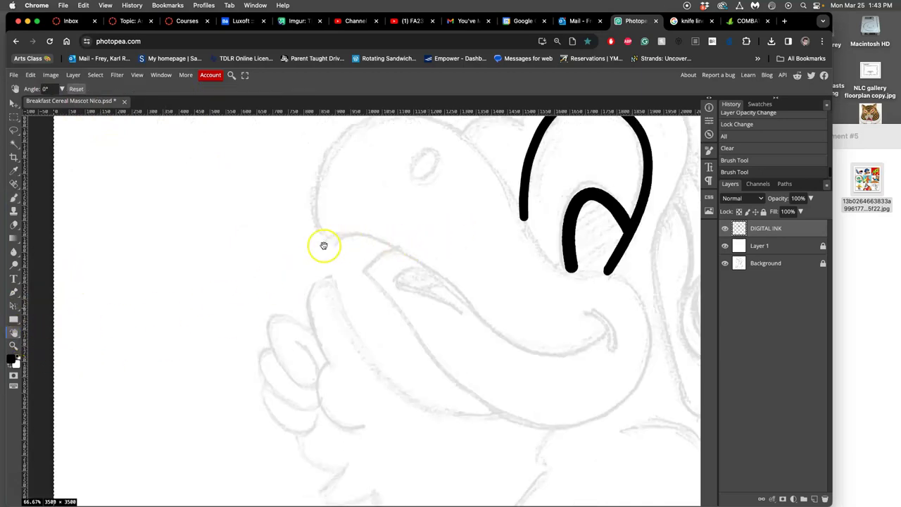
pyautogui.moveTo(220, 232)
pyautogui.mouseDown()
pyautogui.moveTo(230, 232)
pyautogui.moveTo(213, 272)
pyautogui.moveTo(219, 310)
pyautogui.moveTo(203, 322)
pyautogui.mouseUp()
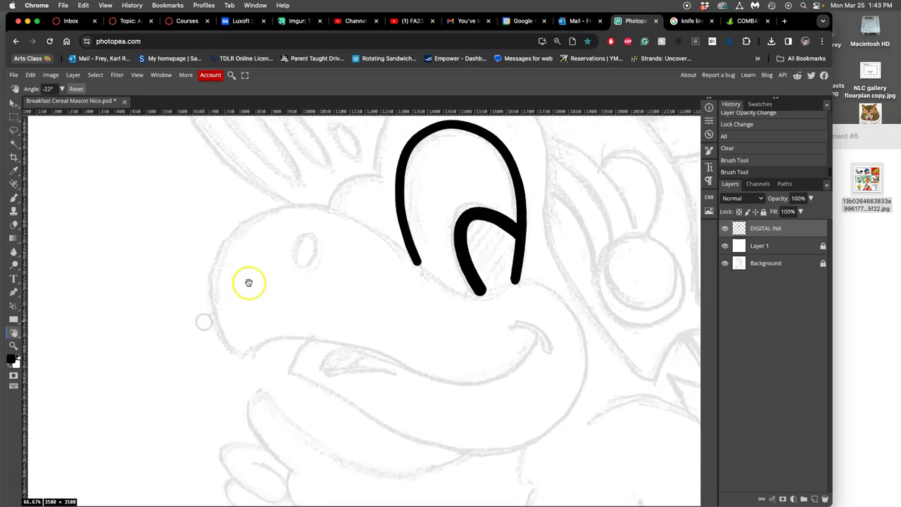
pyautogui.scroll(-2, 352, 321)
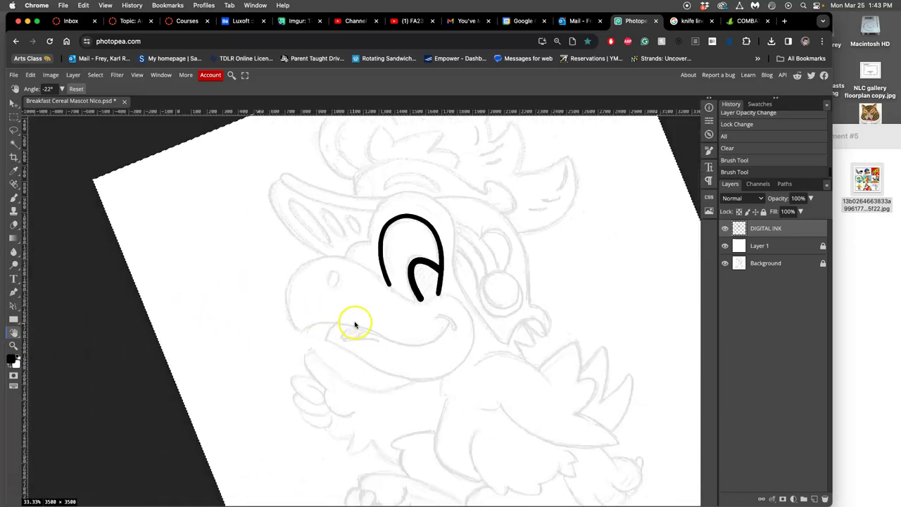
pyautogui.scroll(-2, 388, 302)
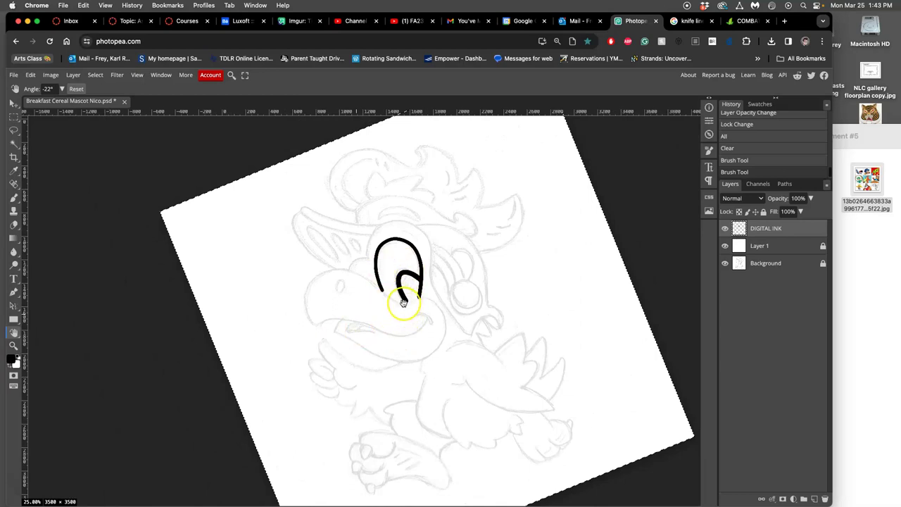
pyautogui.press('super+z')
pyautogui.press('super+z')
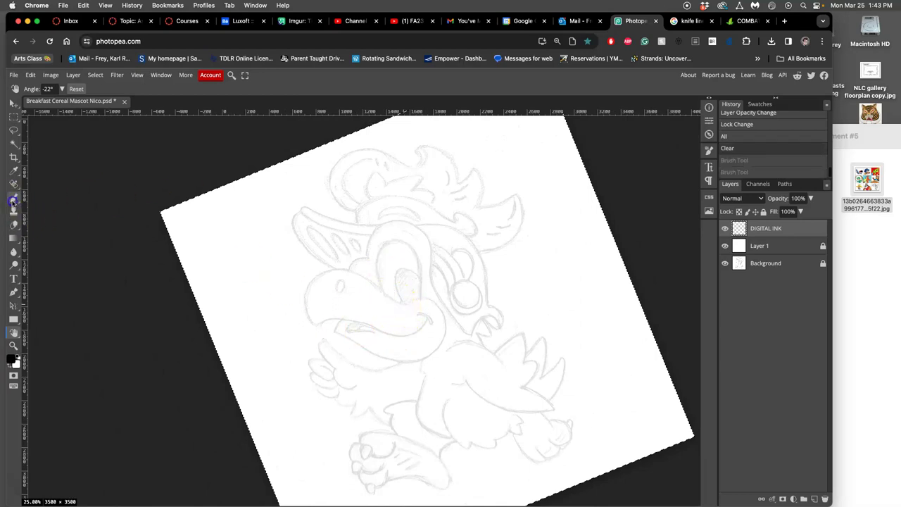
# Redraw the bold inner eye arch with the Brush, retrying it once
pyautogui.click(12, 200)
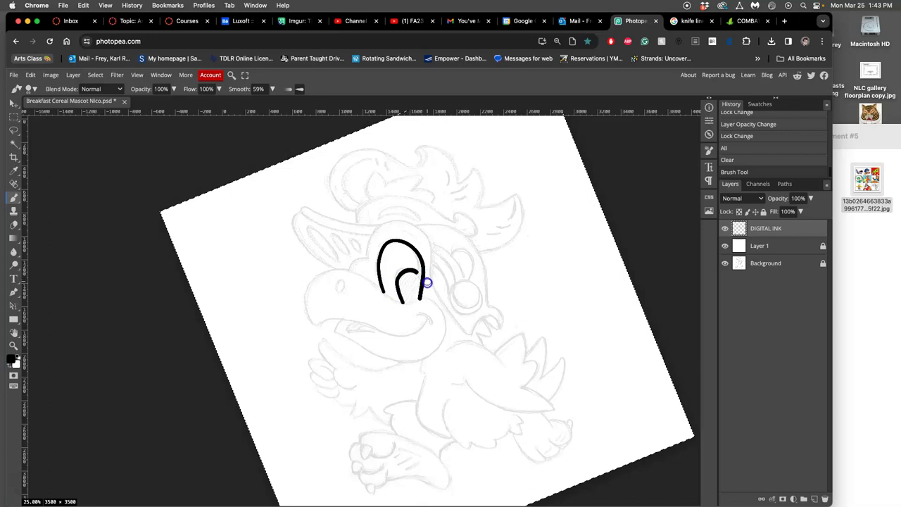
pyautogui.moveTo(427, 294); pyautogui.dragTo(427, 295)
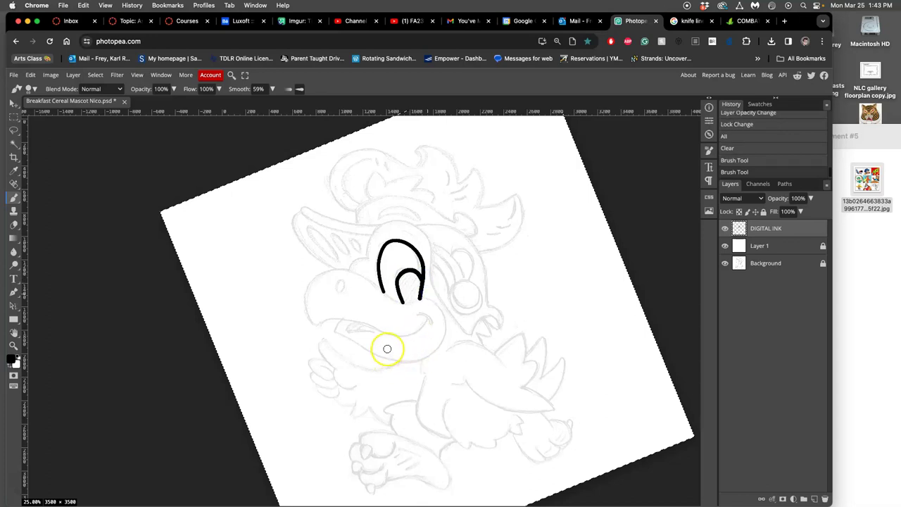
pyautogui.press('super+z')
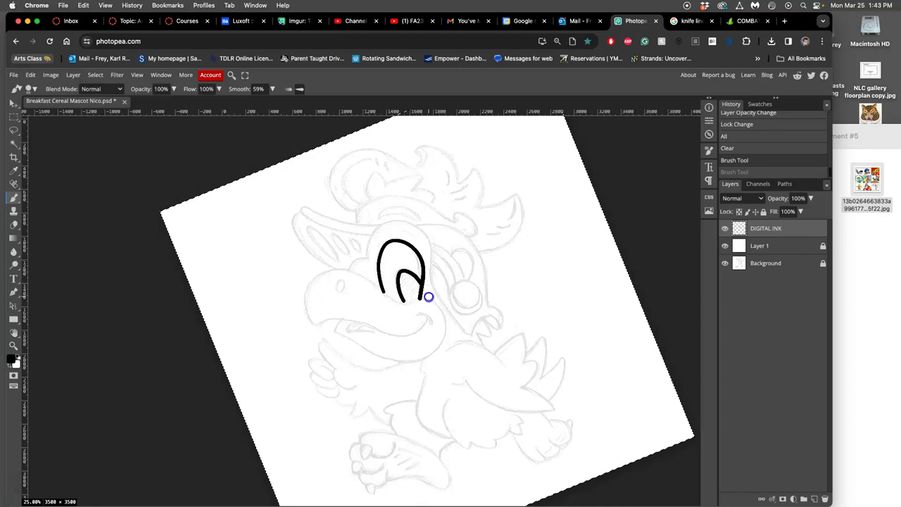
pyautogui.moveTo(428, 296); pyautogui.dragTo(427, 298)
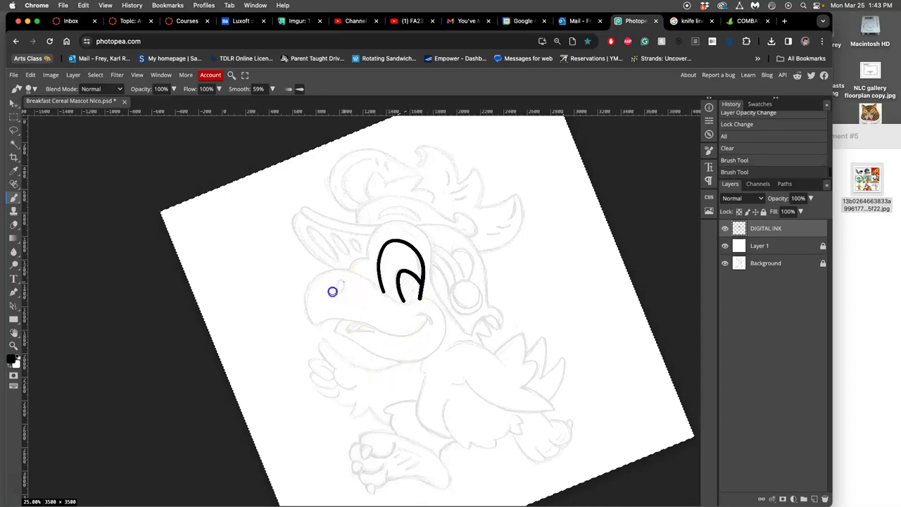
# Undo the stray mark near the beak and lower brush smoothing to 37%
pyautogui.moveTo(347, 300); pyautogui.dragTo(345, 294)
pyautogui.press('super+z')
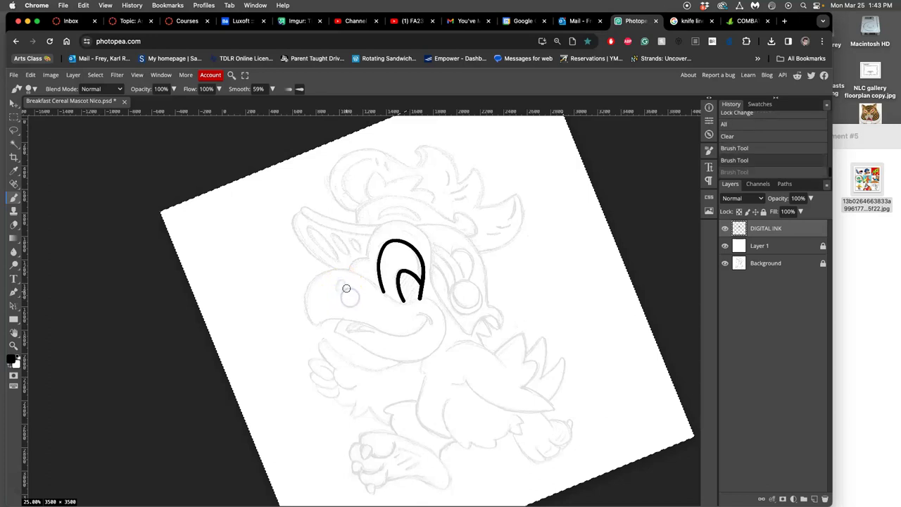
pyautogui.click(271, 88)
pyautogui.moveTo(247, 104)
pyautogui.mouseDown()
pyautogui.moveTo(255, 104)
pyautogui.moveTo(244, 104)
pyautogui.mouseUp()
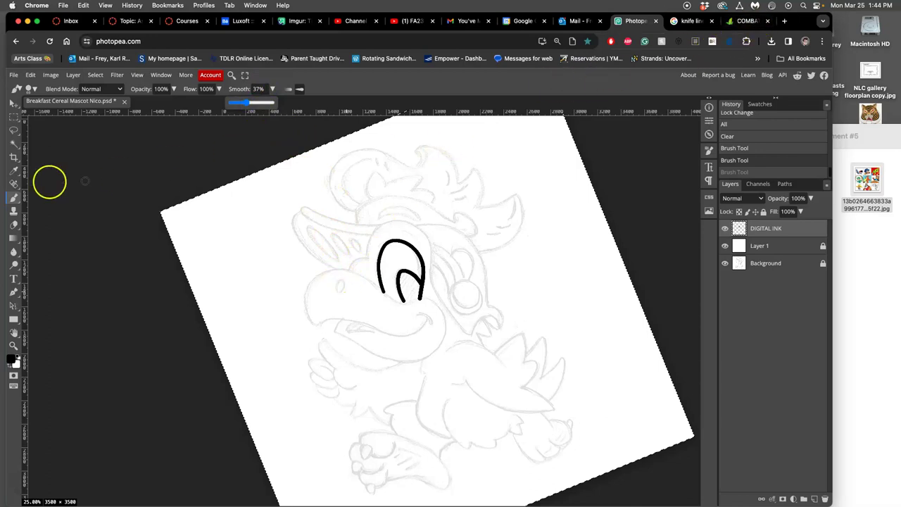
# Quit Microsoft Word and Spotify from the Dock
pyautogui.moveTo(3, 184)
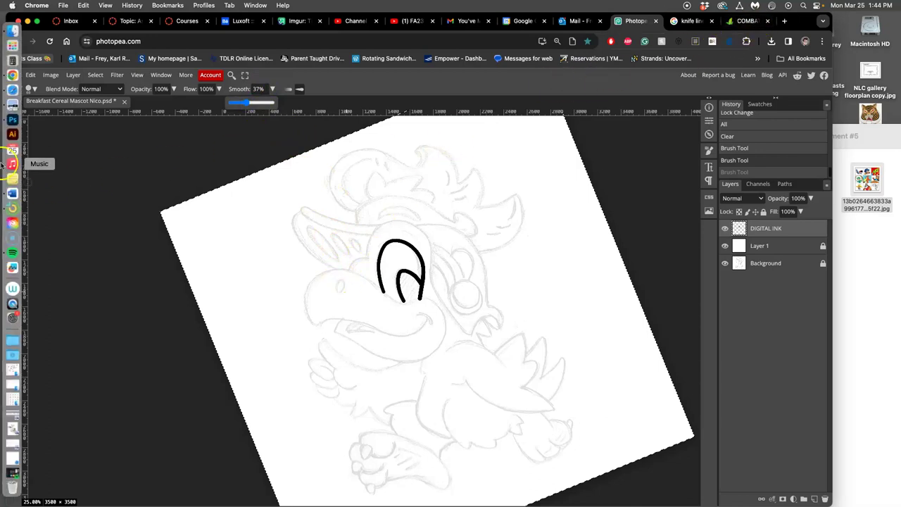
pyautogui.rightClick(12, 120)
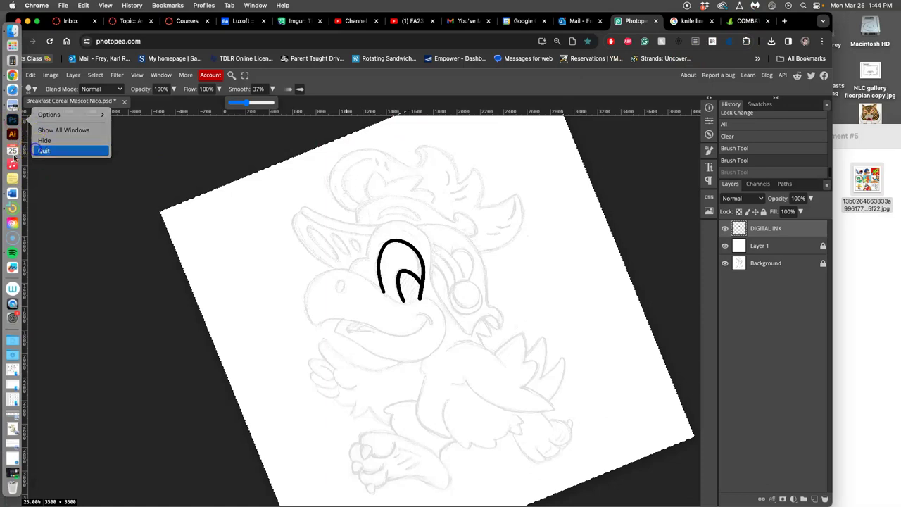
pyautogui.rightClick(13, 193)
pyautogui.click(43, 239)
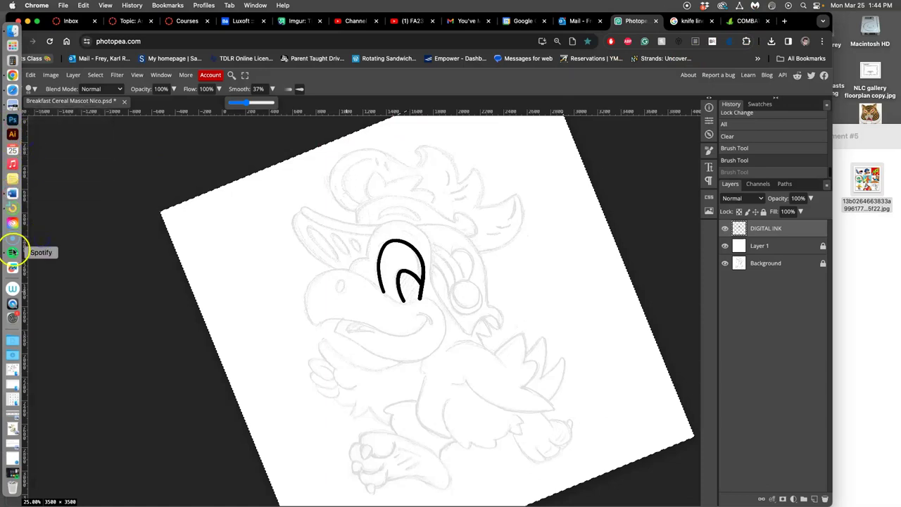
pyautogui.rightClick(14, 252)
pyautogui.click(48, 398)
# Quit LanSchool, Preview, Safari and Photoshop from the Dock
pyautogui.rightClick(25, 244)
pyautogui.click(43, 393)
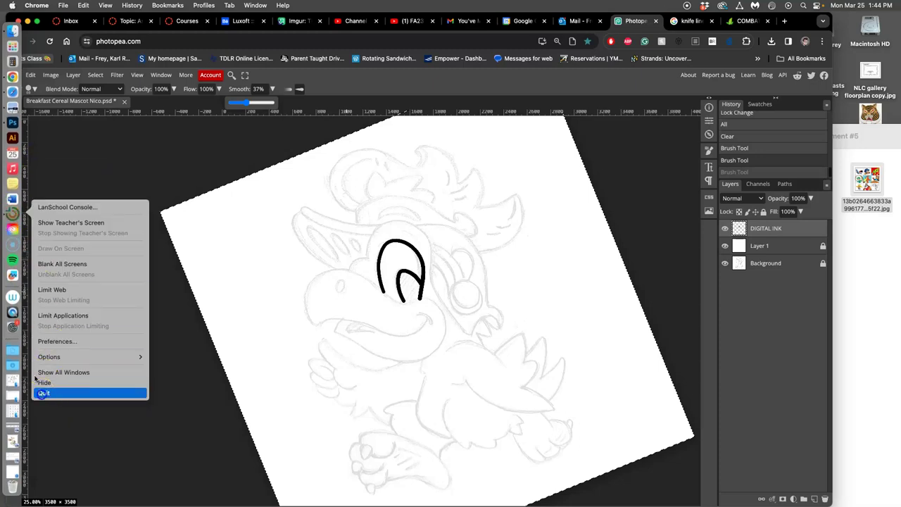
pyautogui.rightClick(6, 110)
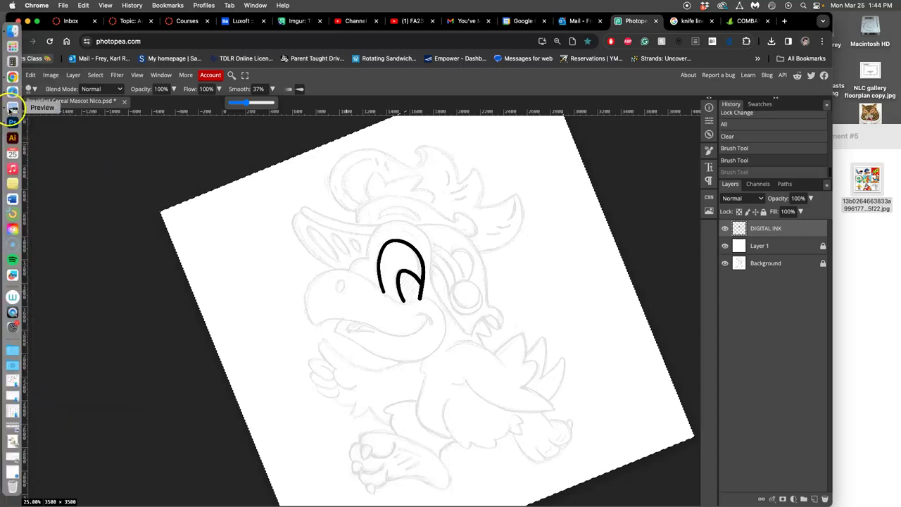
pyautogui.click(43, 279)
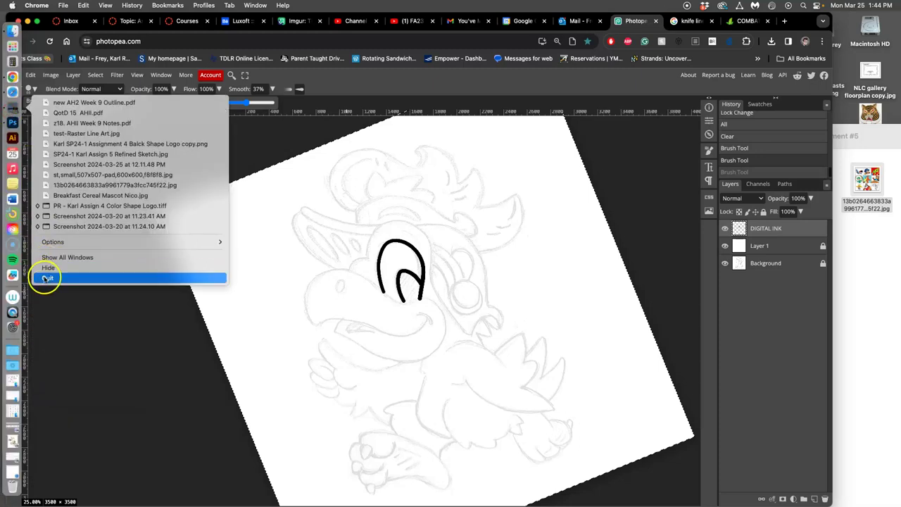
pyautogui.rightClick(13, 100)
pyautogui.click(44, 174)
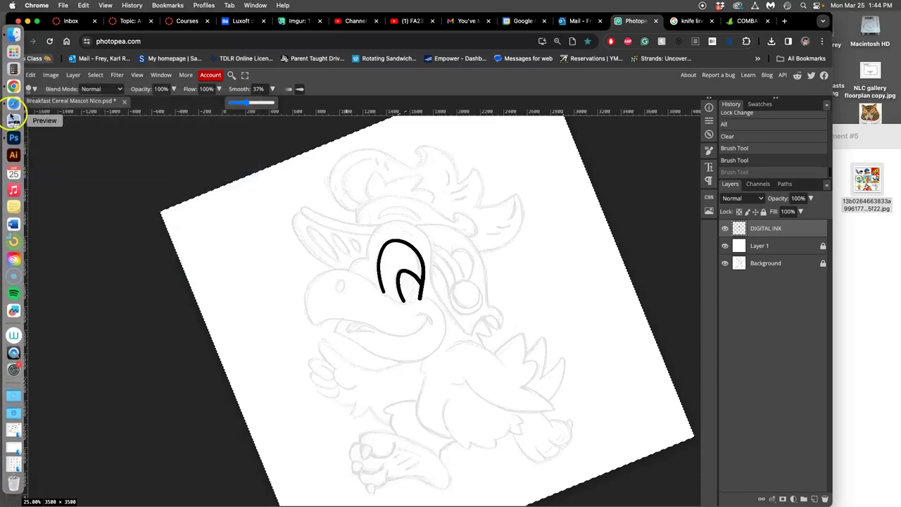
pyautogui.rightClick(14, 138)
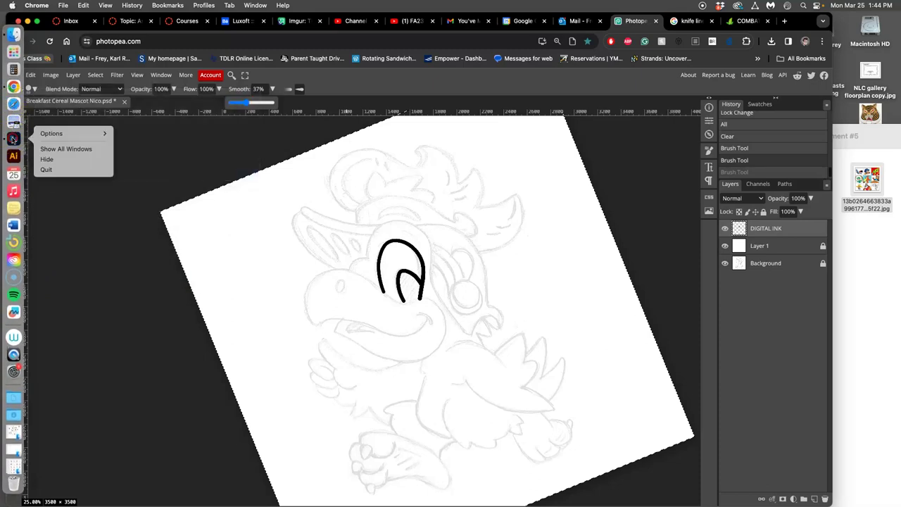
pyautogui.click(46, 169)
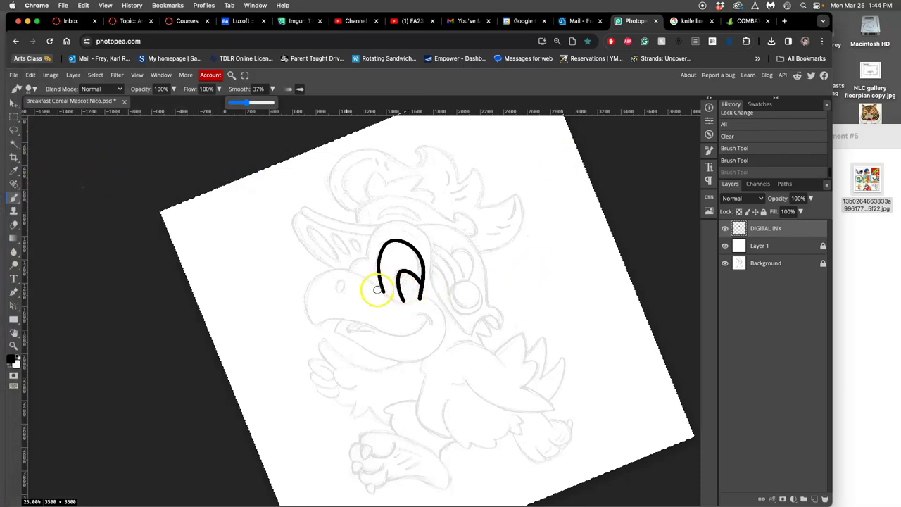
# Restore the nostril mark on the beak and shrink the brush to about 41 px
pyautogui.click(341, 280)
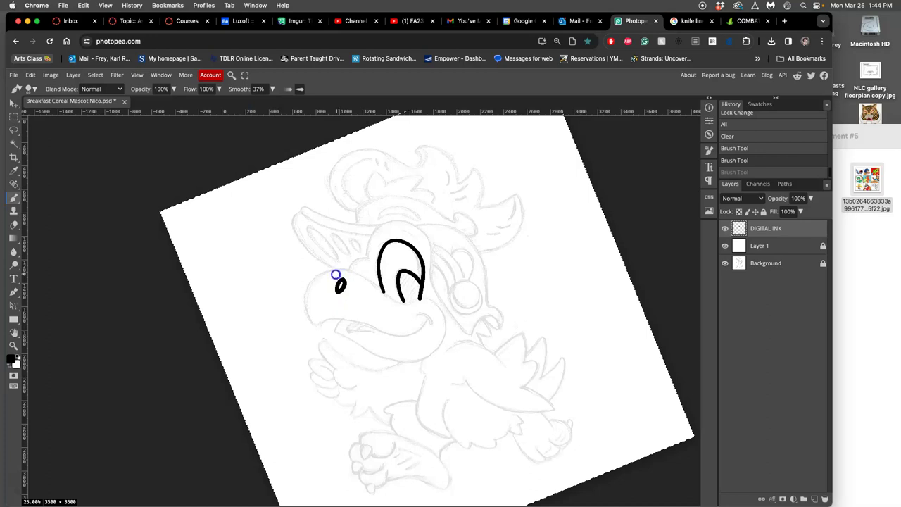
pyautogui.press('super+shift+z')
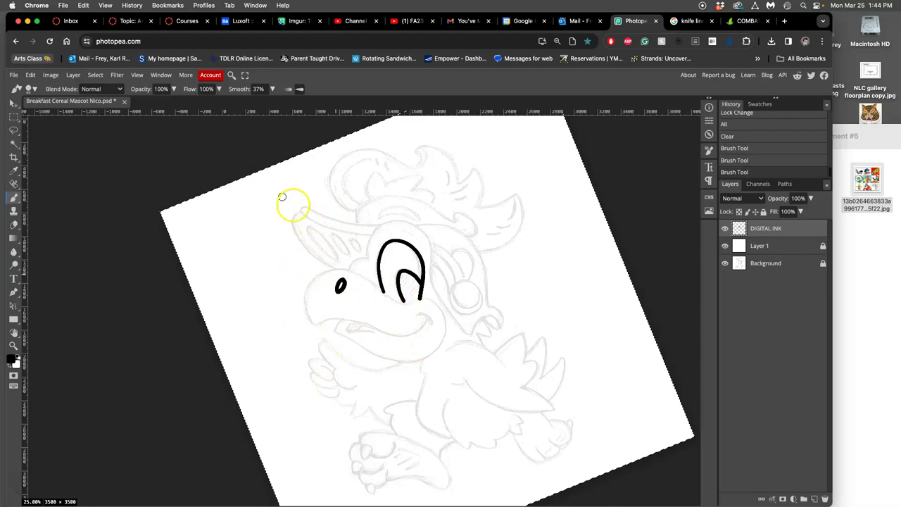
pyautogui.click(30, 89)
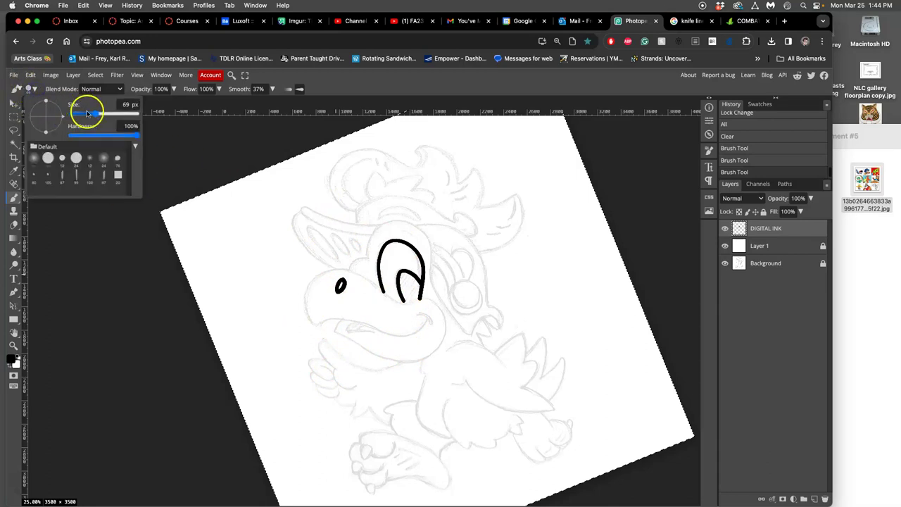
pyautogui.moveTo(88, 113); pyautogui.dragTo(91, 115)
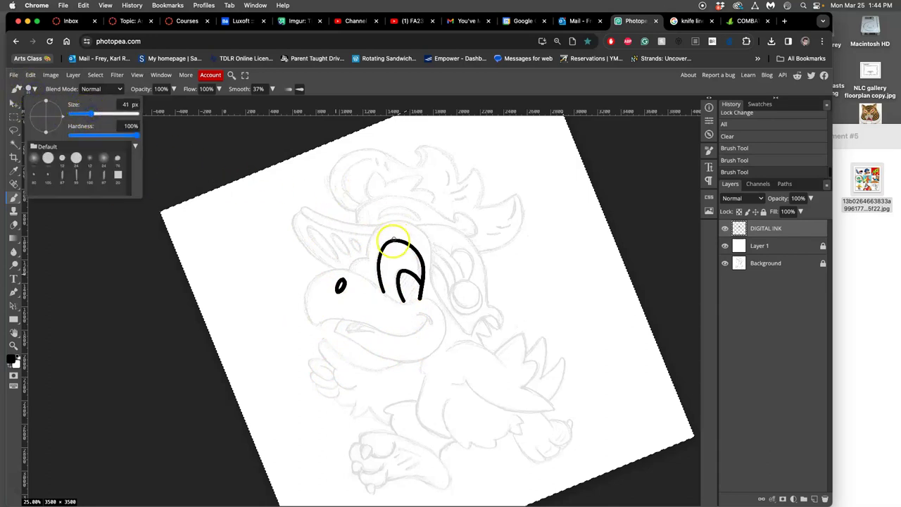
# Ink the curve atop the beak, the long head curve, and the beak outline with mouth line
pyautogui.moveTo(341, 282); pyautogui.dragTo(341, 288)
pyautogui.hotkey('ctrl', 'z')
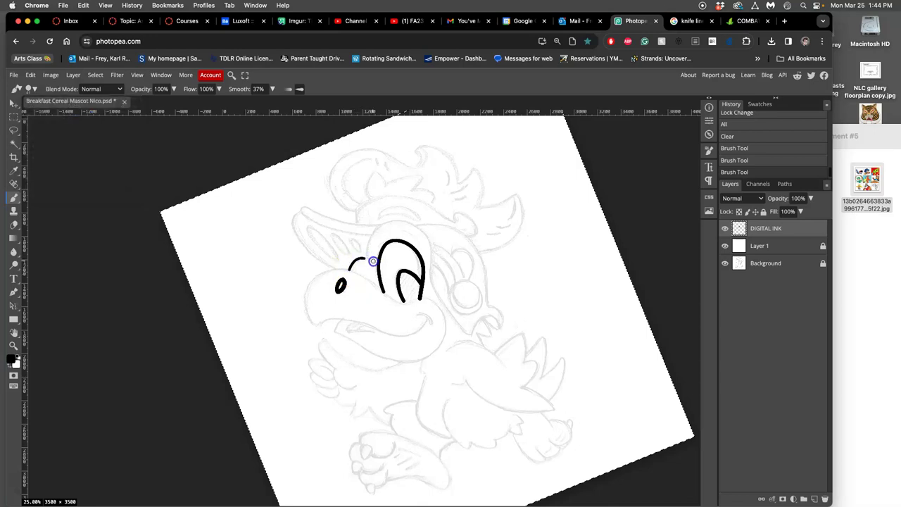
pyautogui.moveTo(375, 263); pyautogui.dragTo(378, 264)
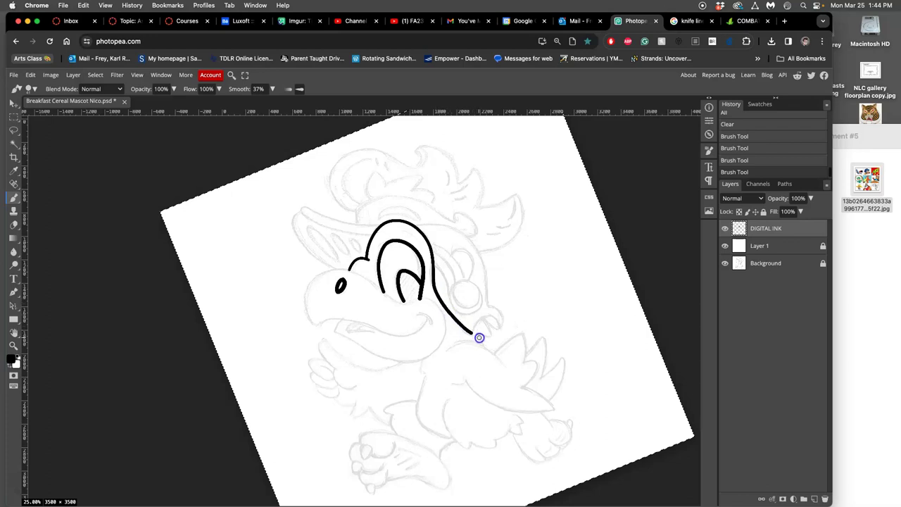
pyautogui.moveTo(480, 337); pyautogui.dragTo(479, 338)
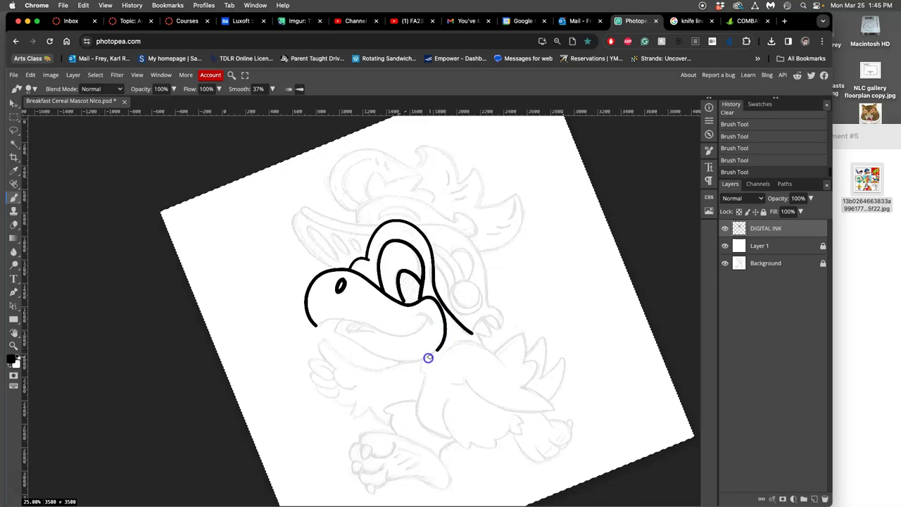
pyautogui.moveTo(359, 350); pyautogui.dragTo(345, 340)
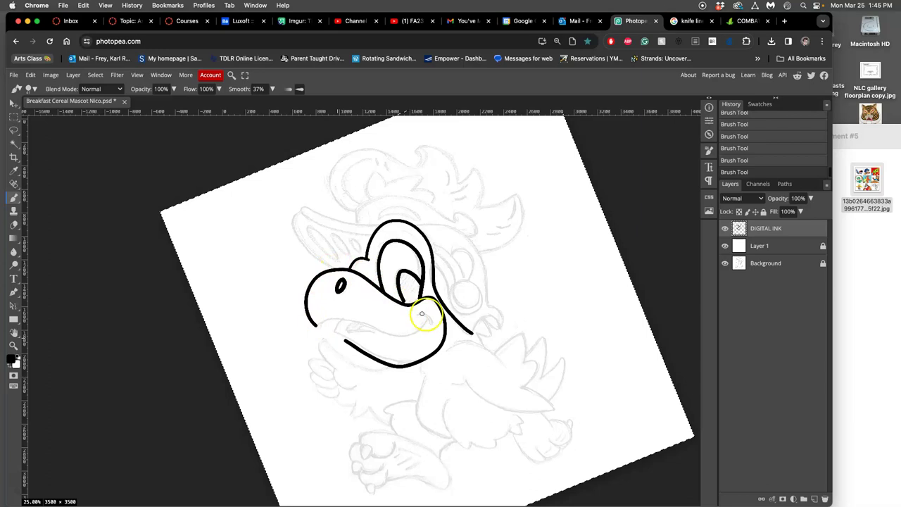
# Pan onto the face, undo the beak, mouth and head strokes, then redo them
pyautogui.scroll(3, 421, 303)
pyautogui.moveTo(434, 322); pyautogui.dragTo(381, 277)
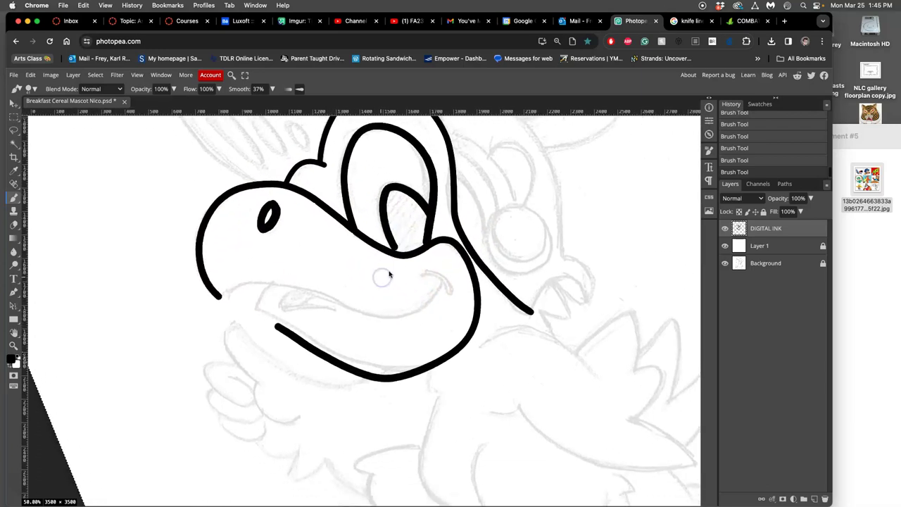
pyautogui.press('super+z')
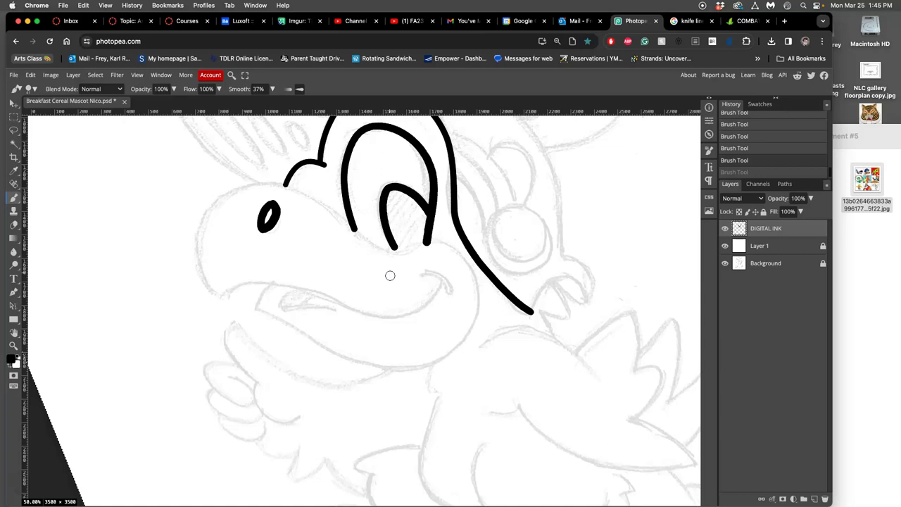
pyautogui.press('super+z')
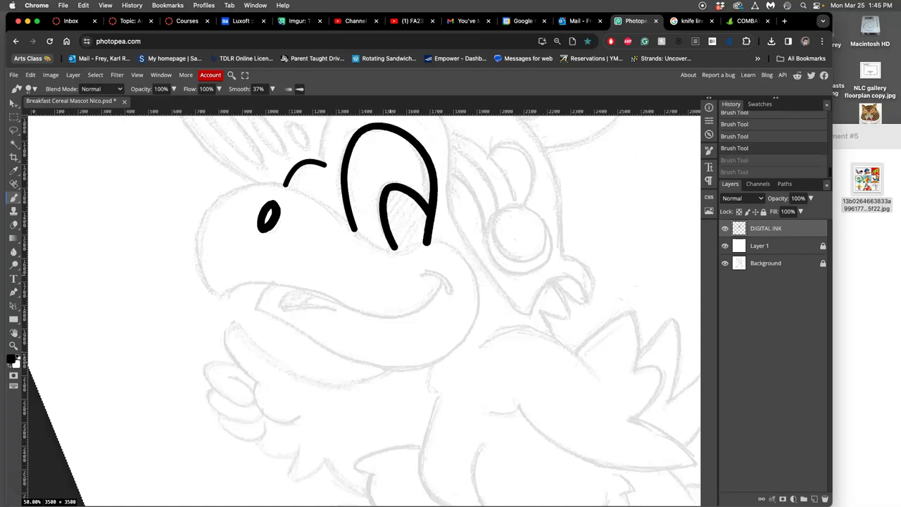
pyautogui.press('super+shift+z')
pyautogui.press('super+shift+z')
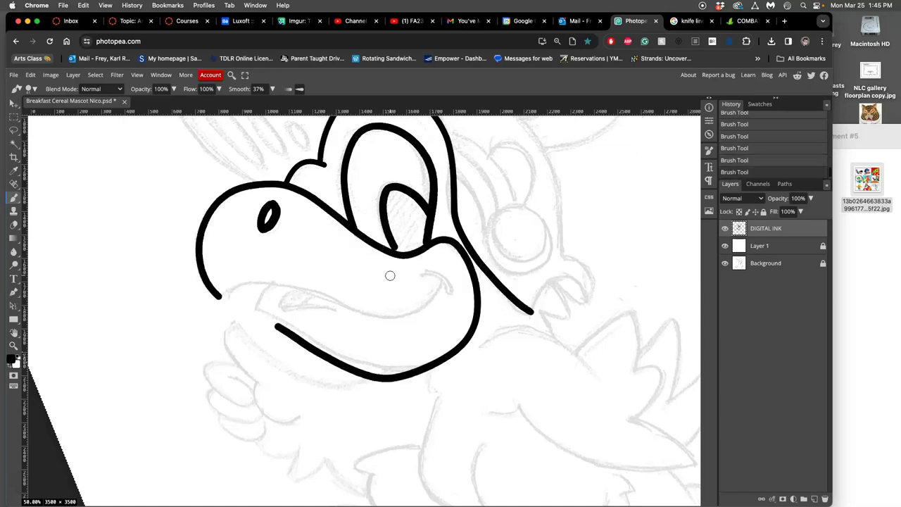
# Make DIGITAL INK active, reset the canvas rotation upright, and ready the Lasso tool
pyautogui.click(13, 133)
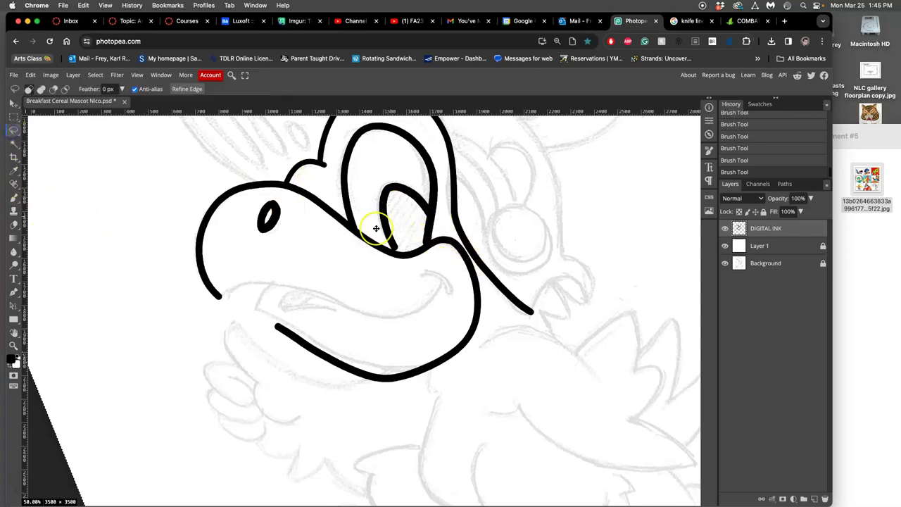
pyautogui.moveTo(393, 234); pyautogui.dragTo(541, 282)
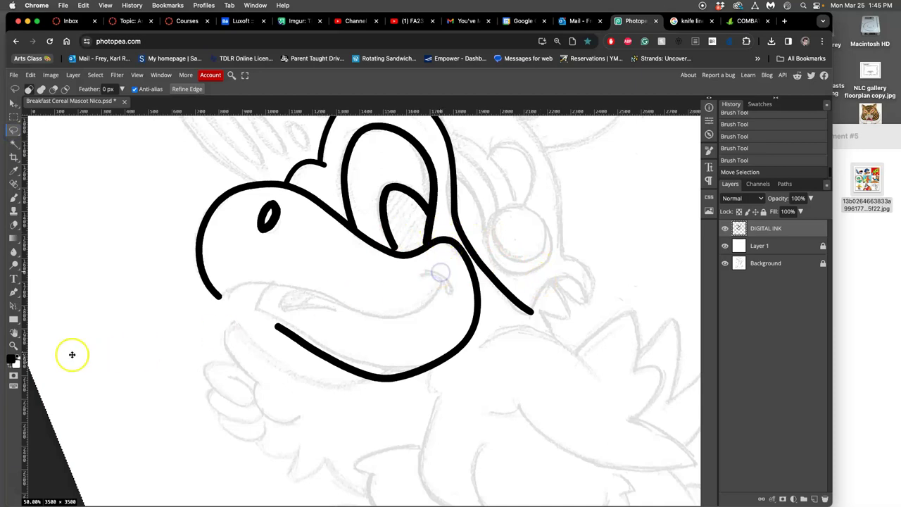
pyautogui.click(14, 332)
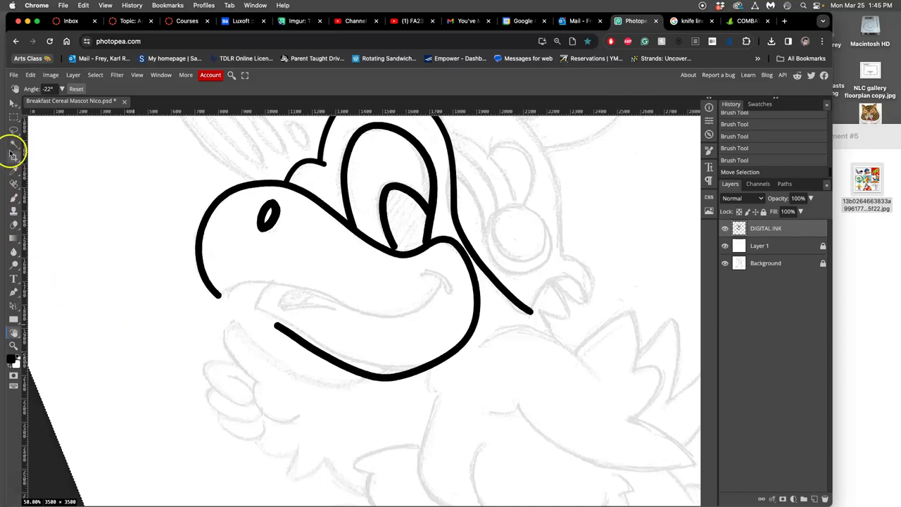
pyautogui.click(14, 130)
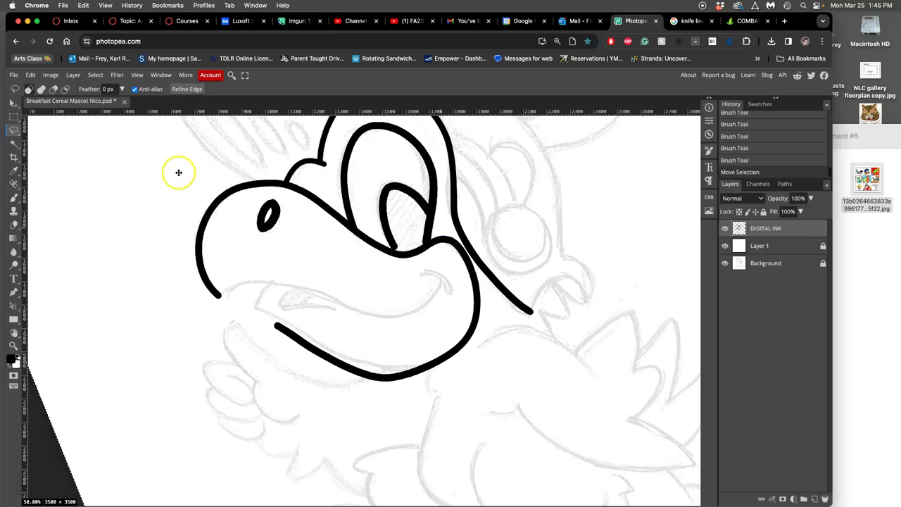
pyautogui.click(789, 230)
pyautogui.doubleClick(13, 333)
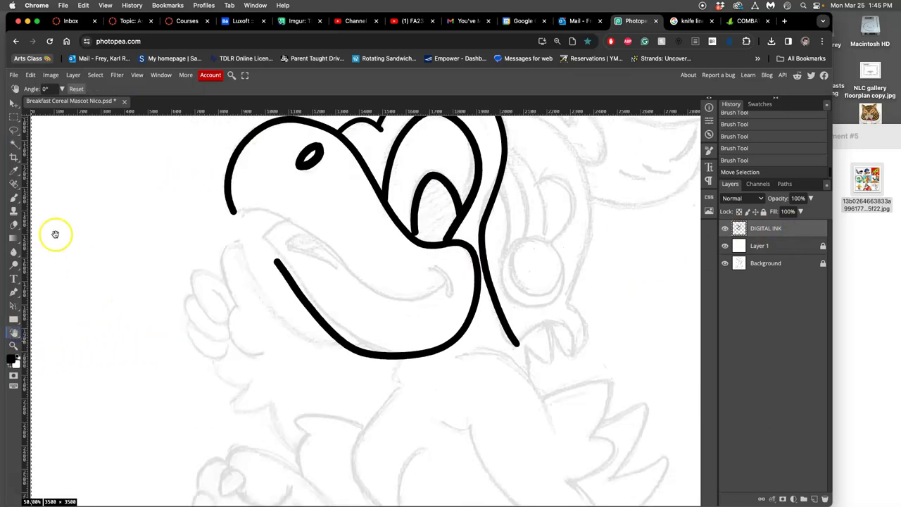
pyautogui.click(15, 130)
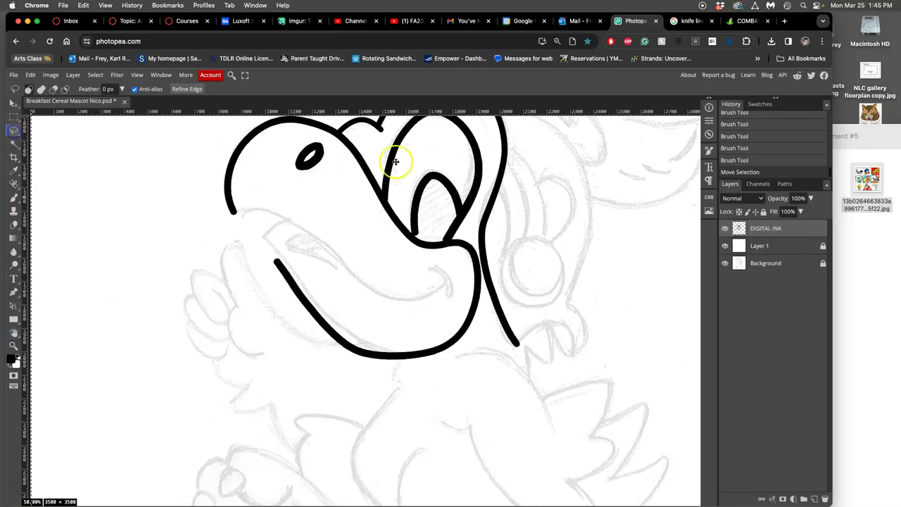
# Lasso the lower beak stroke and delete it
pyautogui.click(463, 232)
pyautogui.press('super+minus')
pyautogui.press('super+minus')
pyautogui.press('super+minus')
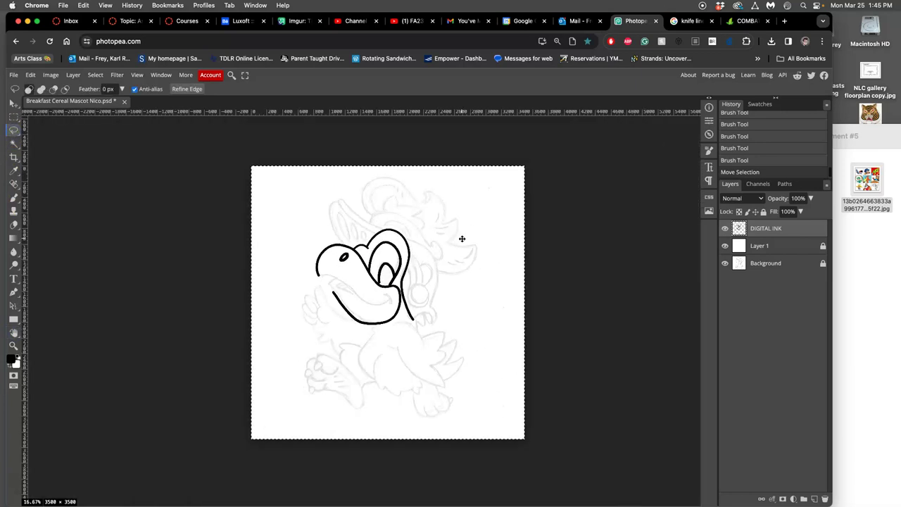
pyautogui.click(458, 248)
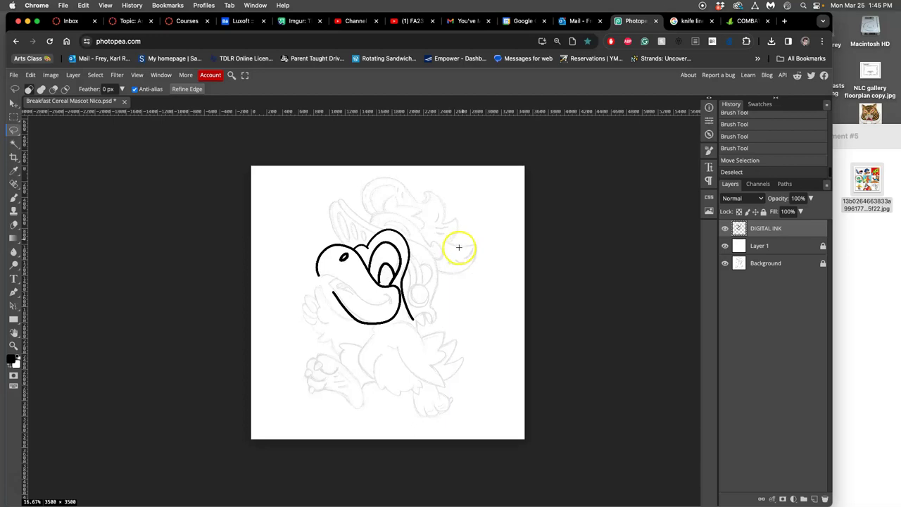
pyautogui.press('super+equal')
pyautogui.press('super+equal')
pyautogui.press('super+equal')
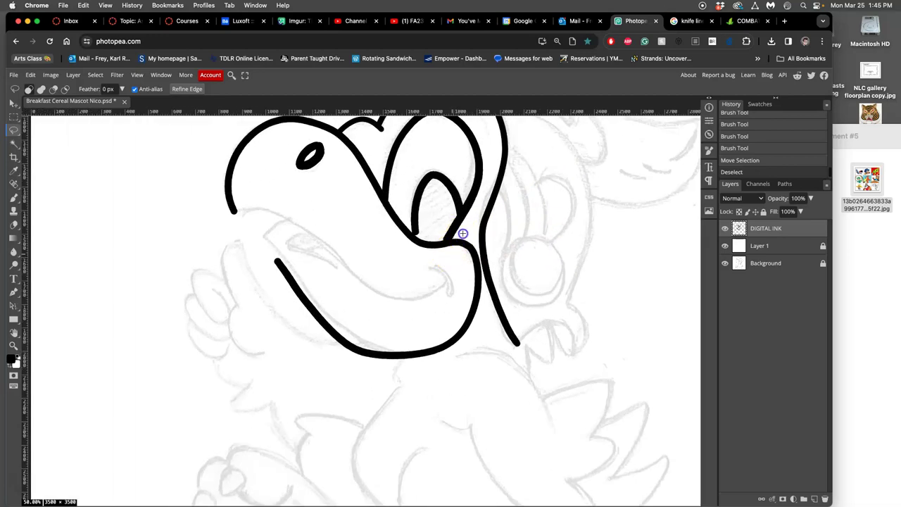
pyautogui.moveTo(463, 233)
pyautogui.mouseDown()
pyautogui.moveTo(457, 282)
pyautogui.moveTo(438, 314)
pyautogui.moveTo(410, 323)
pyautogui.moveTo(271, 253)
pyautogui.moveTo(279, 311)
pyautogui.moveTo(359, 381)
pyautogui.moveTo(428, 379)
pyautogui.moveTo(471, 334)
pyautogui.mouseUp()
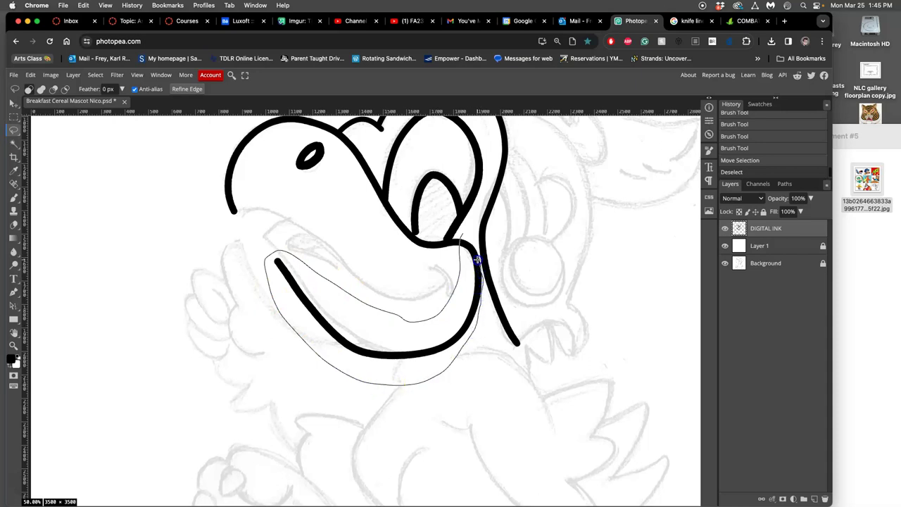
pyautogui.moveTo(466, 236); pyautogui.dragTo(465, 237)
pyautogui.press('Delete')
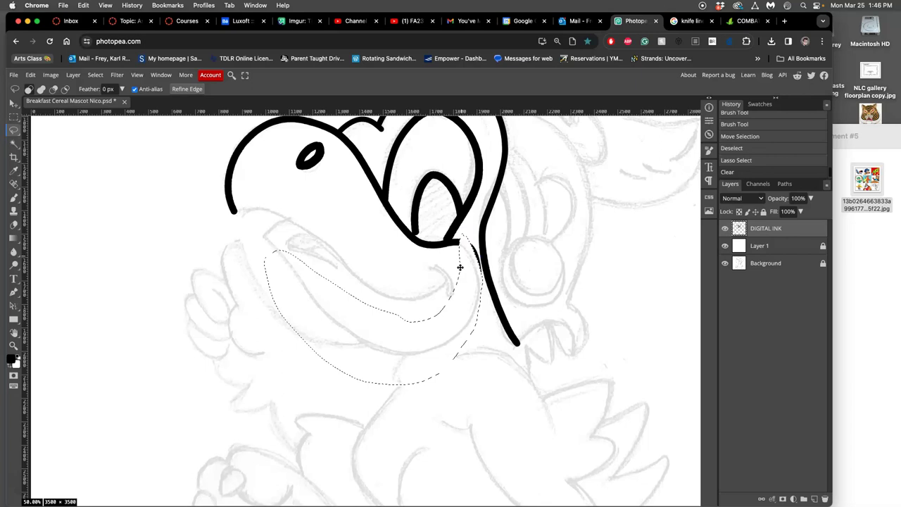
# Lasso the thin stray sliver beside the junction and delete it
pyautogui.scroll(5, 459, 267)
pyautogui.hscroll(5, 475, 256)
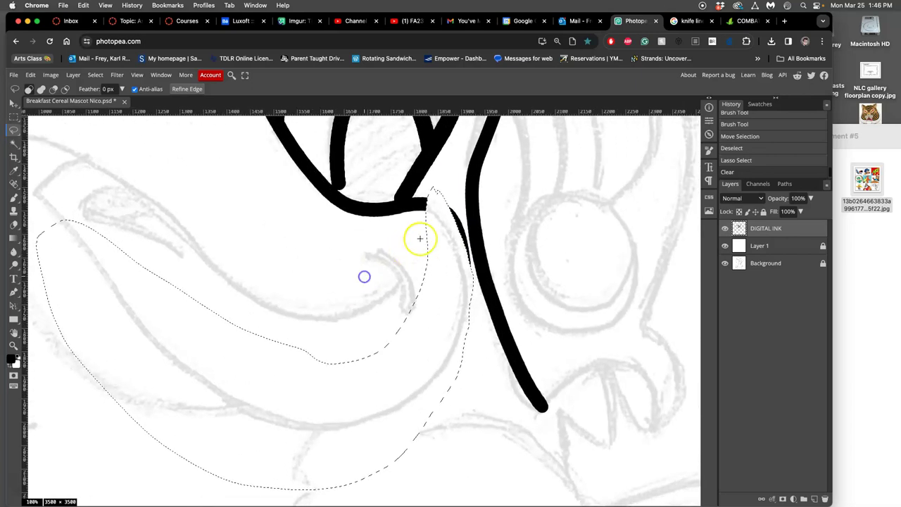
pyautogui.click(420, 241)
pyautogui.moveTo(445, 214); pyautogui.dragTo(451, 200)
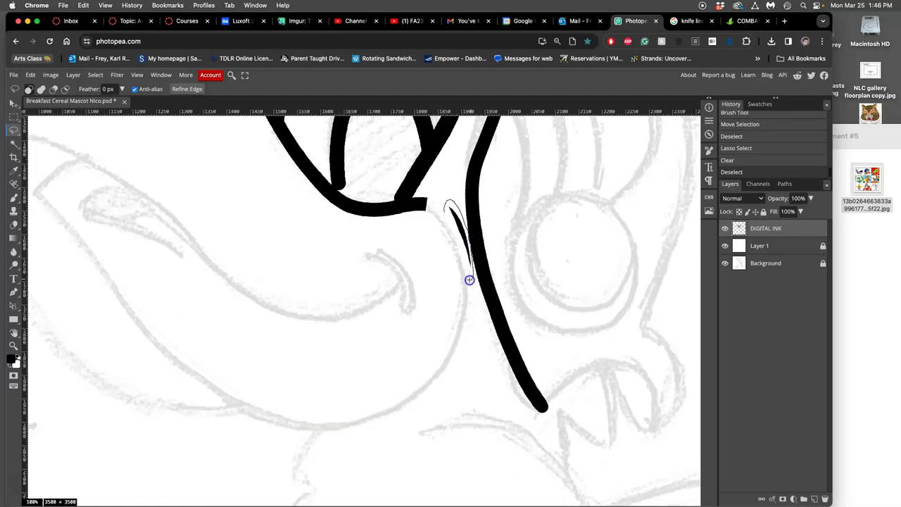
pyautogui.moveTo(468, 280); pyautogui.dragTo(444, 224)
pyautogui.click(444, 224)
pyautogui.press('Delete')
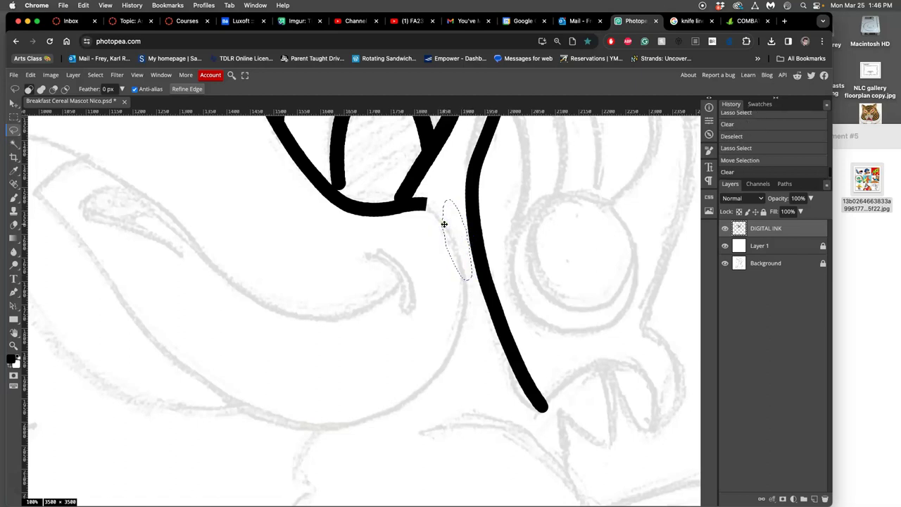
pyautogui.scroll(-5, 445, 224)
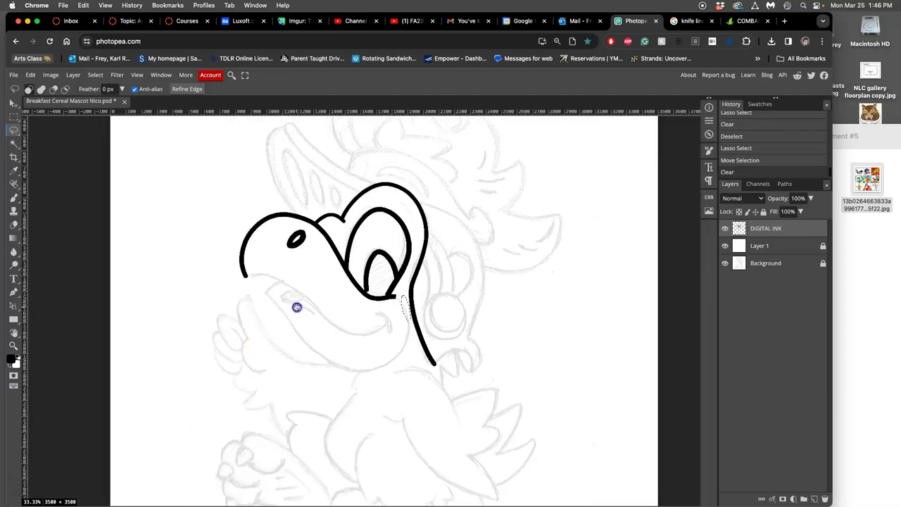
# Deselect and brush a stroke joining the inner eye loop to the curve below
pyautogui.moveTo(296, 308); pyautogui.dragTo(298, 308)
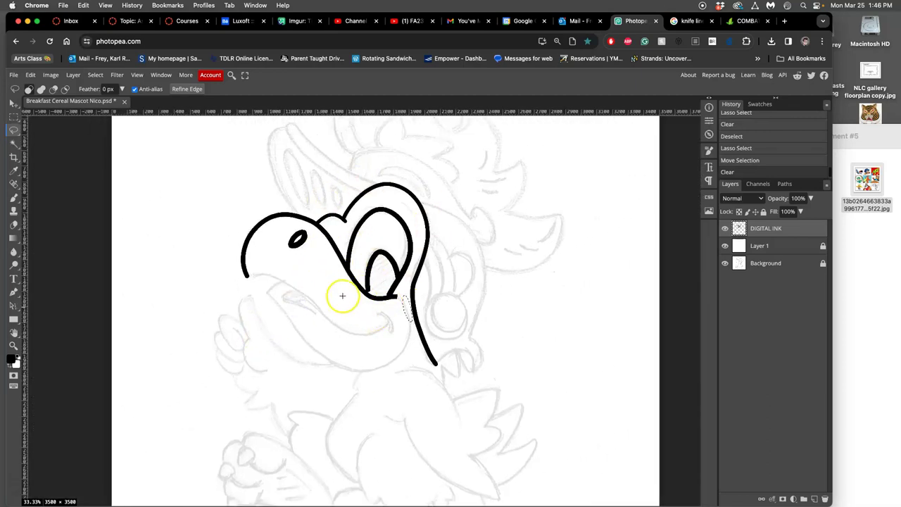
pyautogui.scroll(8, 342, 294)
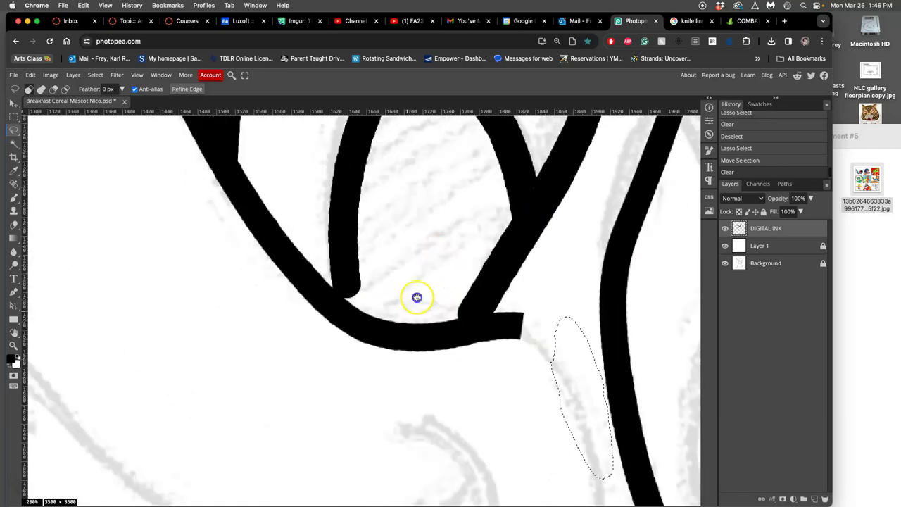
pyautogui.moveTo(386, 351); pyautogui.dragTo(373, 374)
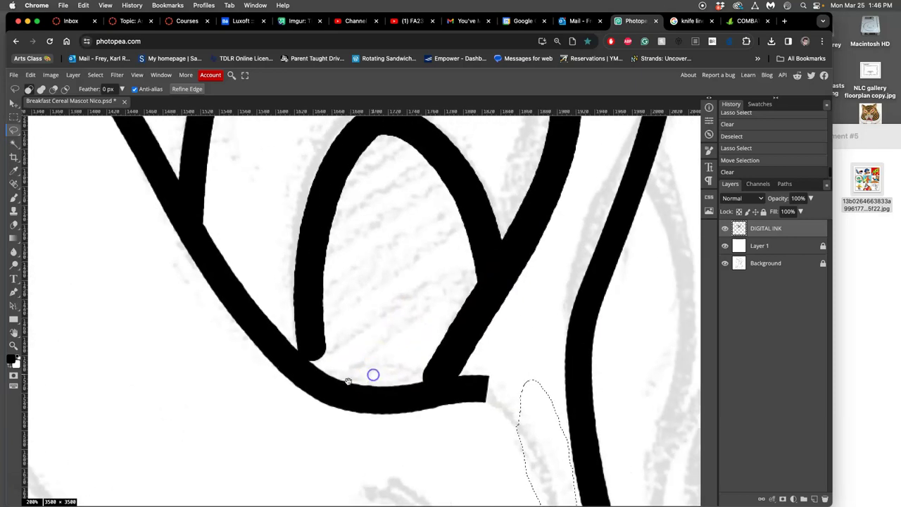
pyautogui.click(14, 198)
pyautogui.hotkey('ctrl', 'd')
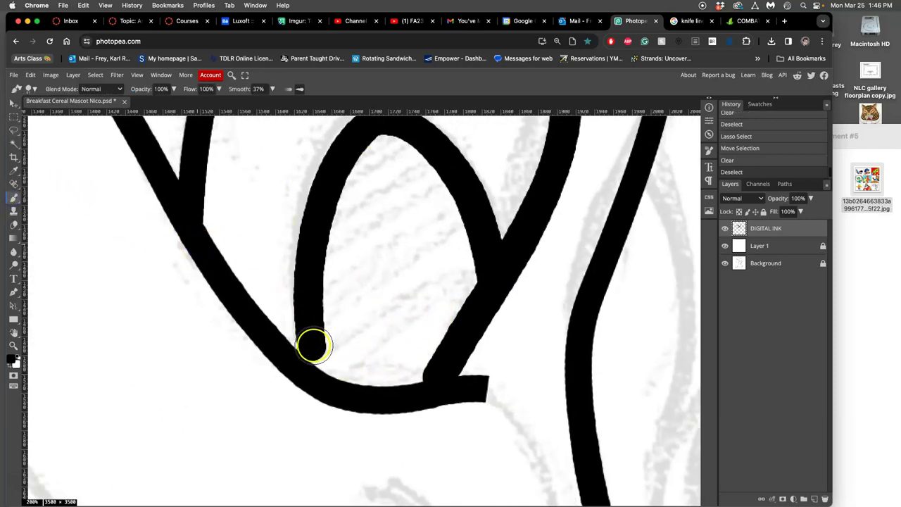
pyautogui.moveTo(313, 347)
pyautogui.mouseDown()
pyautogui.moveTo(325, 383)
pyautogui.moveTo(321, 371)
pyautogui.mouseUp()
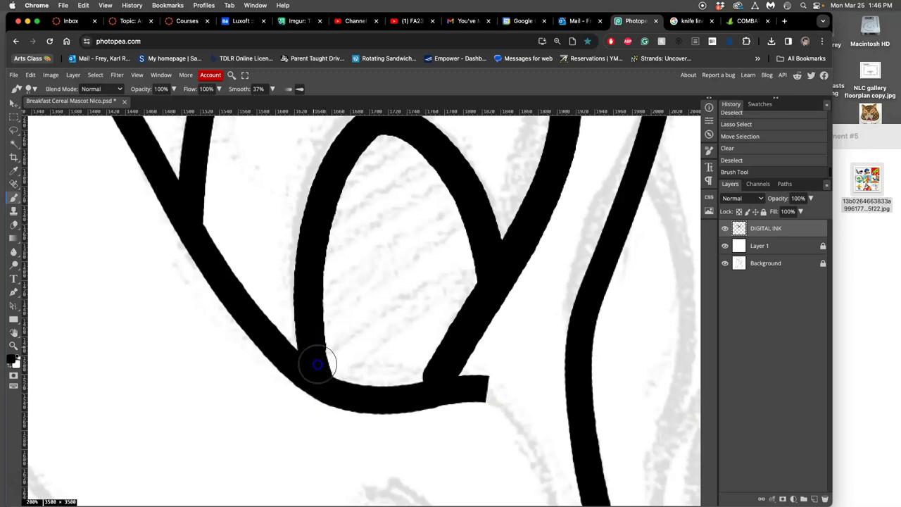
# Dab and repaint ink to fill the notch at the eye-loop junction
pyautogui.click(473, 273)
pyautogui.moveTo(473, 273)
pyautogui.mouseDown()
pyautogui.moveTo(485, 280)
pyautogui.moveTo(459, 332)
pyautogui.moveTo(402, 402)
pyautogui.moveTo(422, 382)
pyautogui.mouseUp()
pyautogui.click(432, 361)
pyautogui.hotkey('ctrl', 'z')
pyautogui.moveTo(439, 352); pyautogui.dragTo(408, 401)
pyautogui.scroll(-2, 429, 366)
pyautogui.scroll(-3, 428, 363)
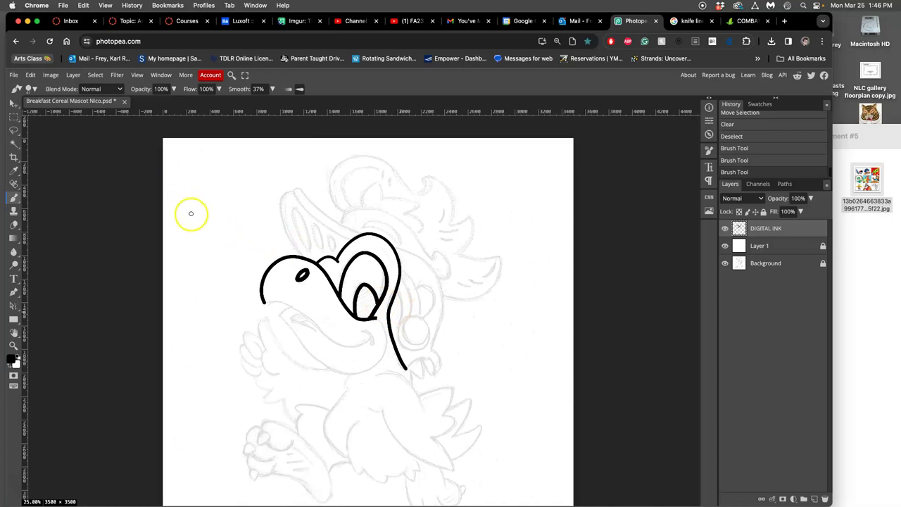
pyautogui.moveTo(175, 209)
pyautogui.mouseDown()
pyautogui.moveTo(173, 180)
pyautogui.moveTo(189, 162)
pyautogui.moveTo(219, 151)
pyautogui.moveTo(270, 169)
pyautogui.mouseUp()
pyautogui.moveTo(246, 214); pyautogui.dragTo(245, 214)
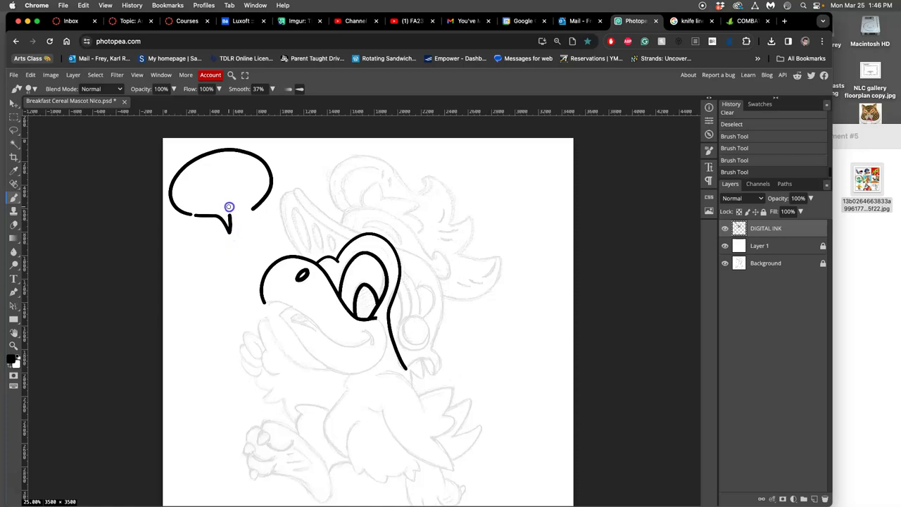
pyautogui.press('super+z')
pyautogui.moveTo(252, 207)
pyautogui.mouseDown()
pyautogui.moveTo(235, 212)
pyautogui.moveTo(251, 210)
pyautogui.mouseUp()
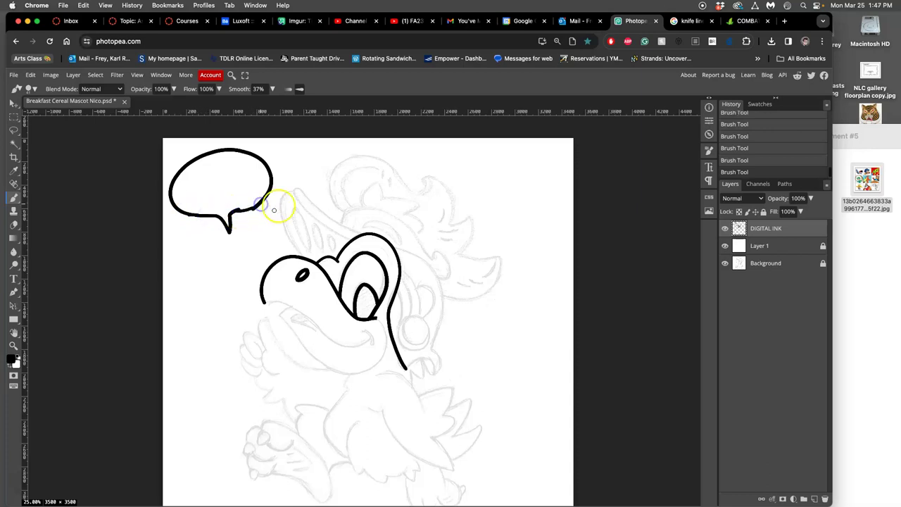
pyautogui.press('super+z')
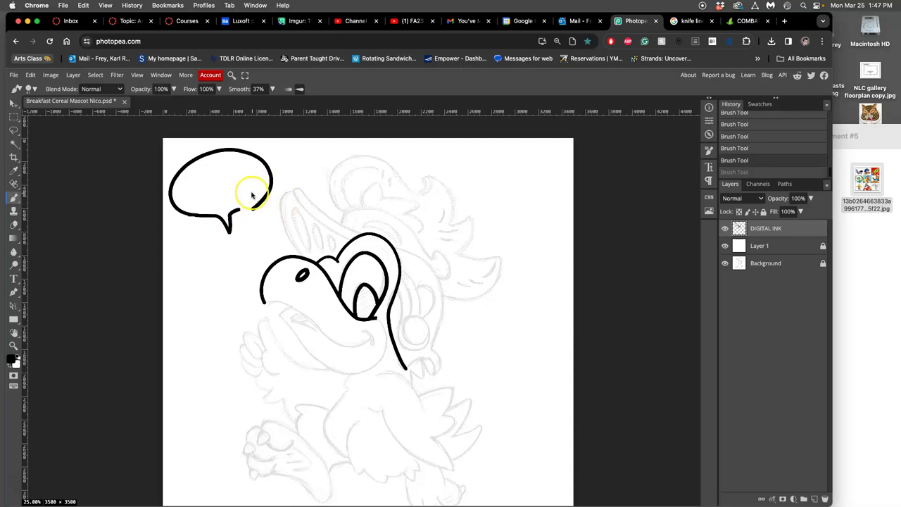
pyautogui.press('super+z')
pyautogui.press('super+z')
pyautogui.press('super+z')
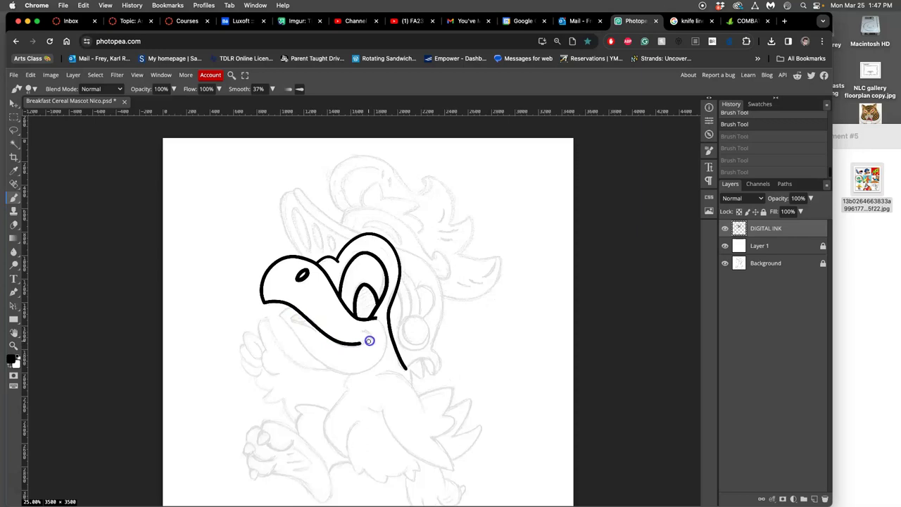
# Ink the lower beak's bottom curve and the smile hook's downward tick
pyautogui.moveTo(375, 334); pyautogui.dragTo(371, 340)
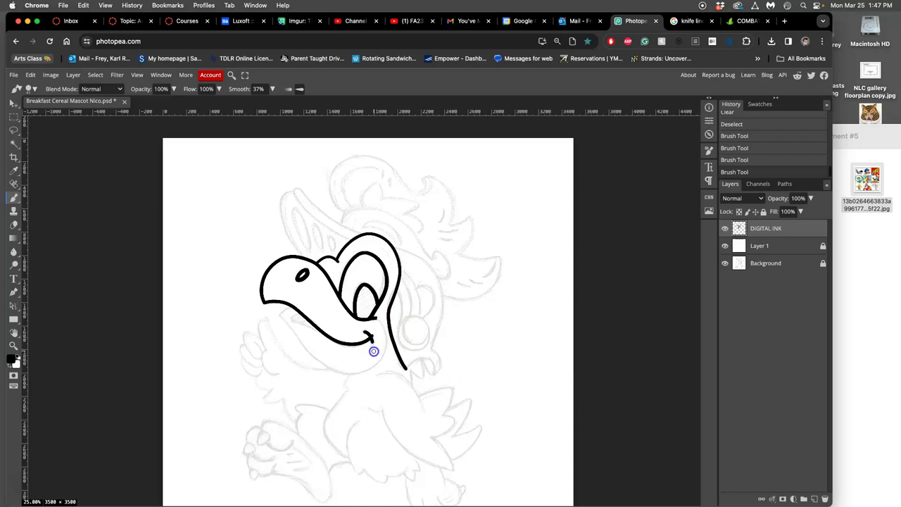
pyautogui.moveTo(373, 339); pyautogui.dragTo(373, 345)
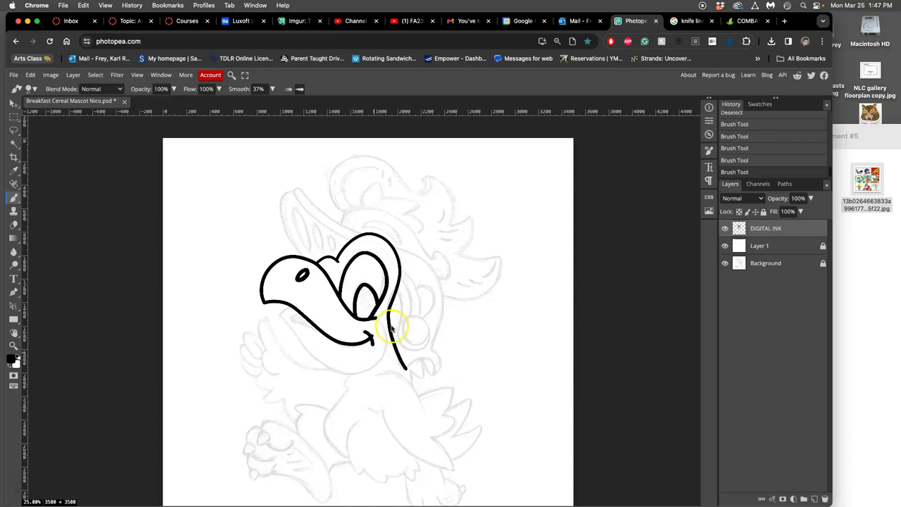
pyautogui.press('super+equal')
pyautogui.press('super+equal')
pyautogui.press('super+equal')
pyautogui.scroll(-3, 366, 324)
pyautogui.hscroll(2, 366, 324)
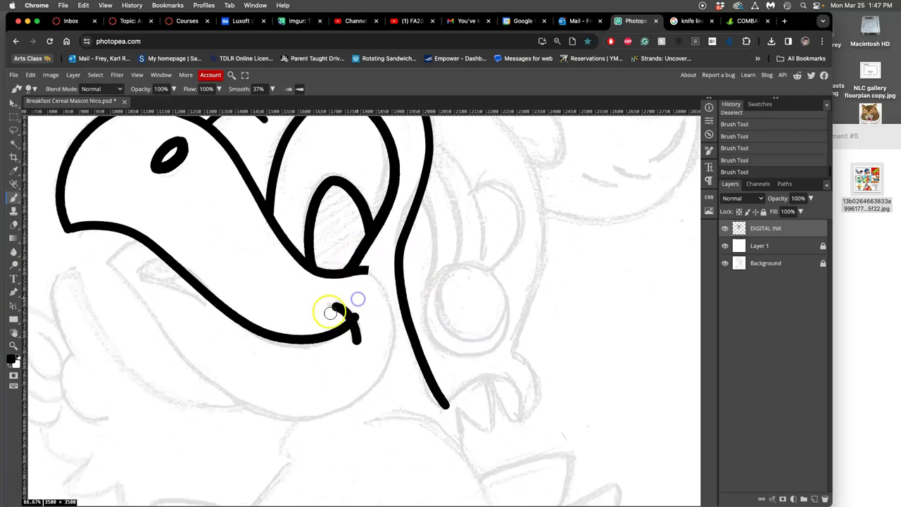
pyautogui.press('super+z')
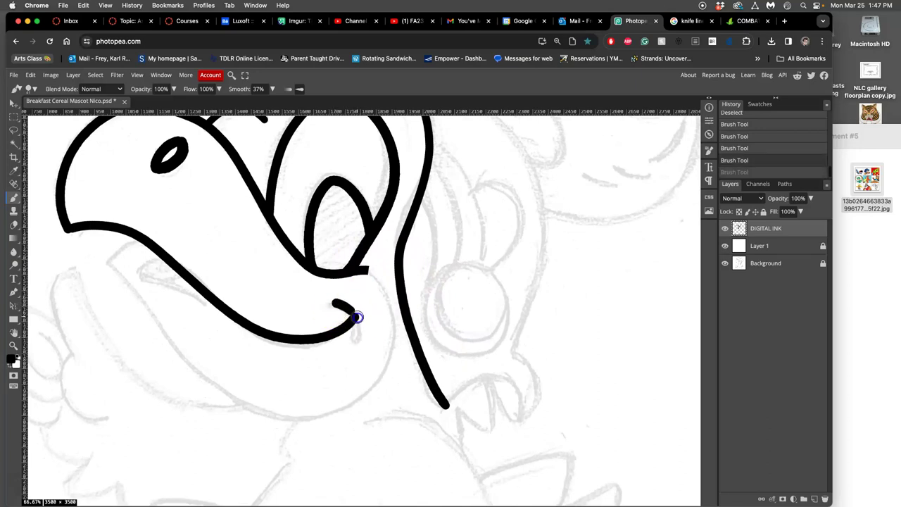
pyautogui.moveTo(360, 334); pyautogui.dragTo(354, 346)
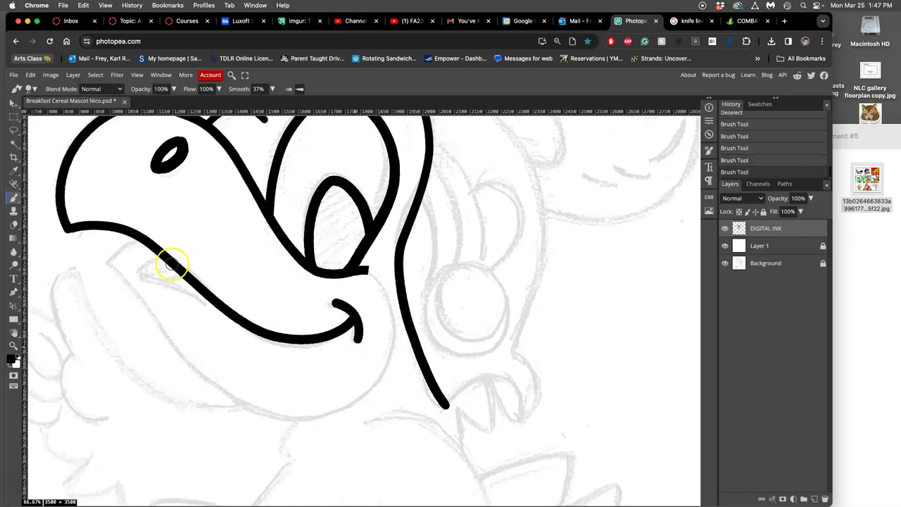
# Draw the lower jaw outline from the lip corner and fill the gap where lines meet
pyautogui.click(140, 239)
pyautogui.moveTo(122, 248); pyautogui.dragTo(112, 256)
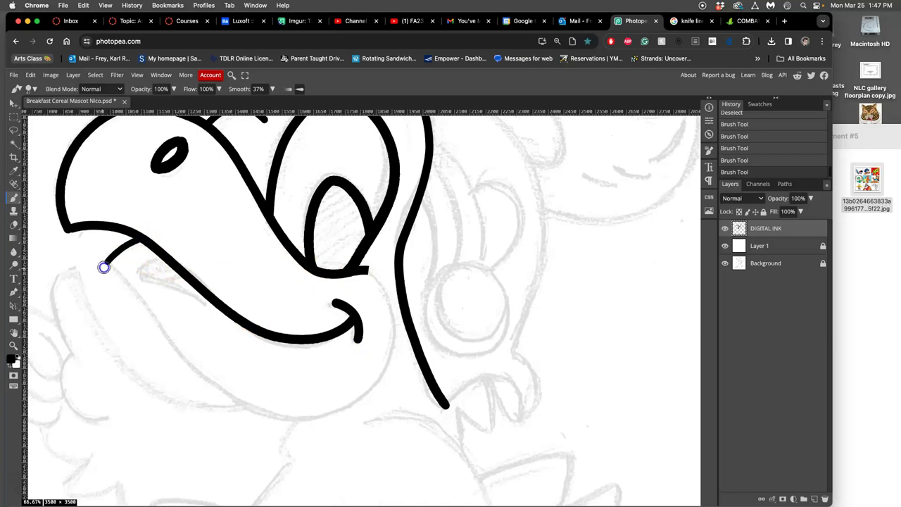
pyautogui.moveTo(118, 274)
pyautogui.mouseDown()
pyautogui.moveTo(212, 383)
pyautogui.moveTo(284, 416)
pyautogui.moveTo(332, 410)
pyautogui.moveTo(362, 387)
pyautogui.moveTo(385, 337)
pyautogui.moveTo(377, 276)
pyautogui.mouseUp()
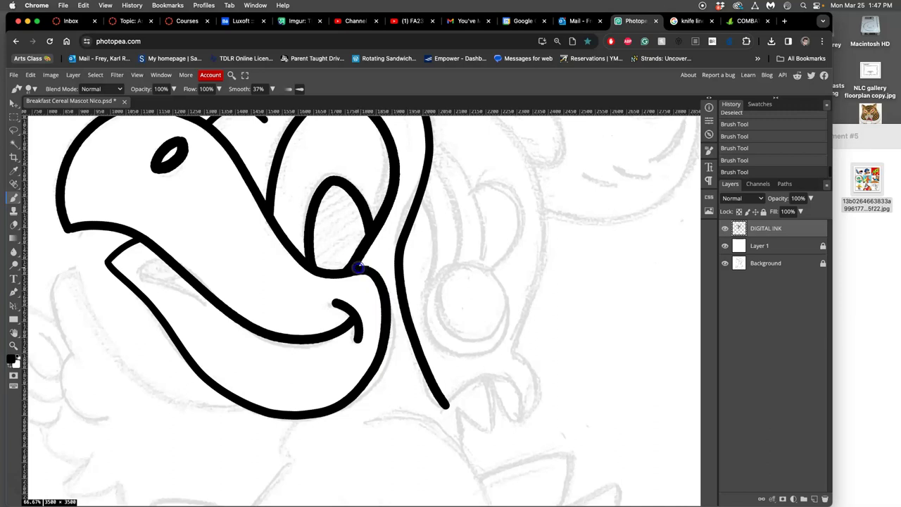
pyautogui.moveTo(357, 269); pyautogui.dragTo(357, 270)
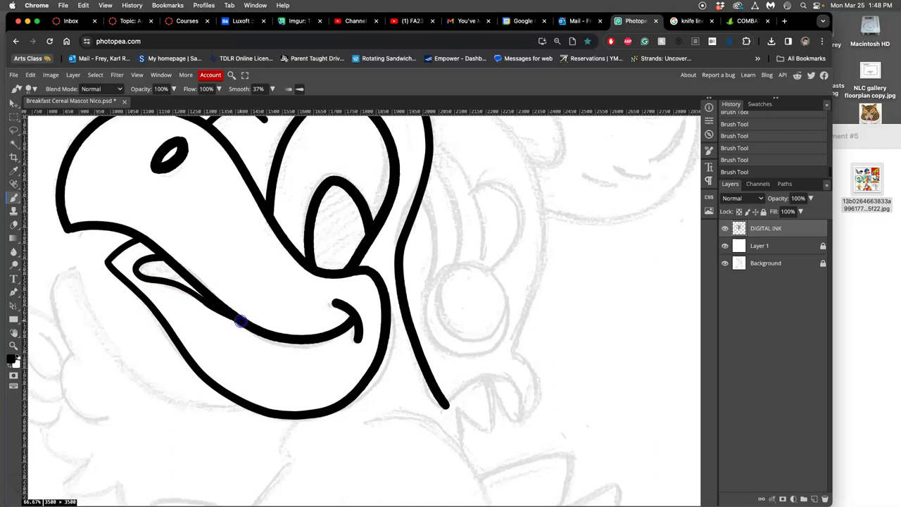
# Undo the two tongue strokes and redraw the inner mouth line with a thick left end
pyautogui.scroll(2, 376, 362)
pyautogui.press('super+z')
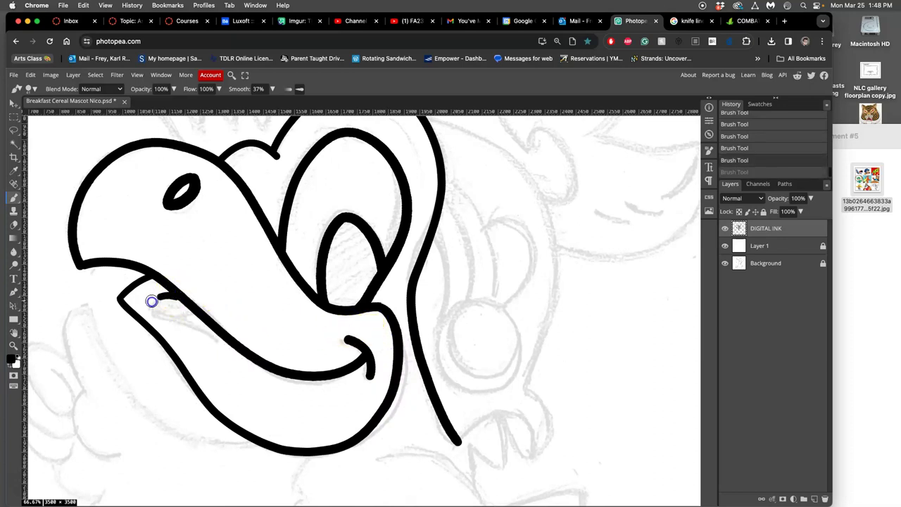
pyautogui.press('super+z')
pyautogui.click(177, 297)
pyautogui.moveTo(216, 342); pyautogui.dragTo(222, 345)
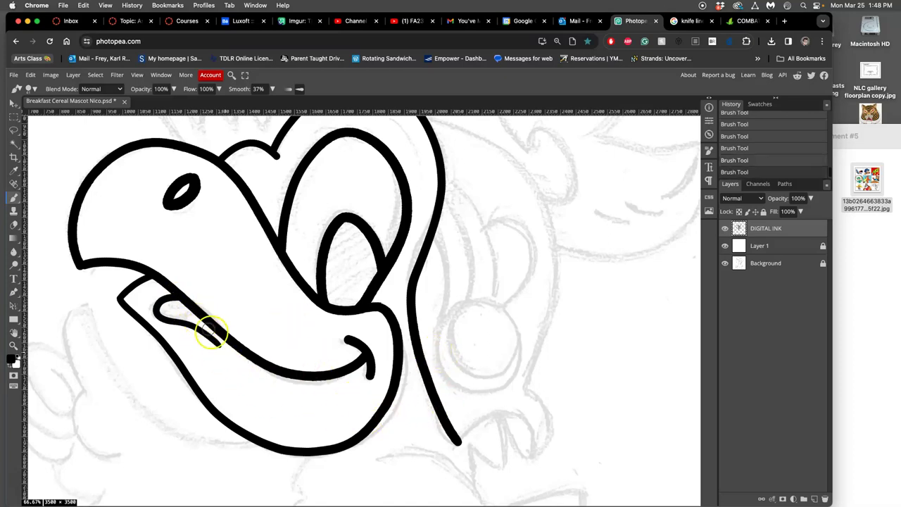
pyautogui.moveTo(186, 312)
pyautogui.mouseDown()
pyautogui.moveTo(171, 304)
pyautogui.moveTo(225, 350)
pyautogui.mouseUp()
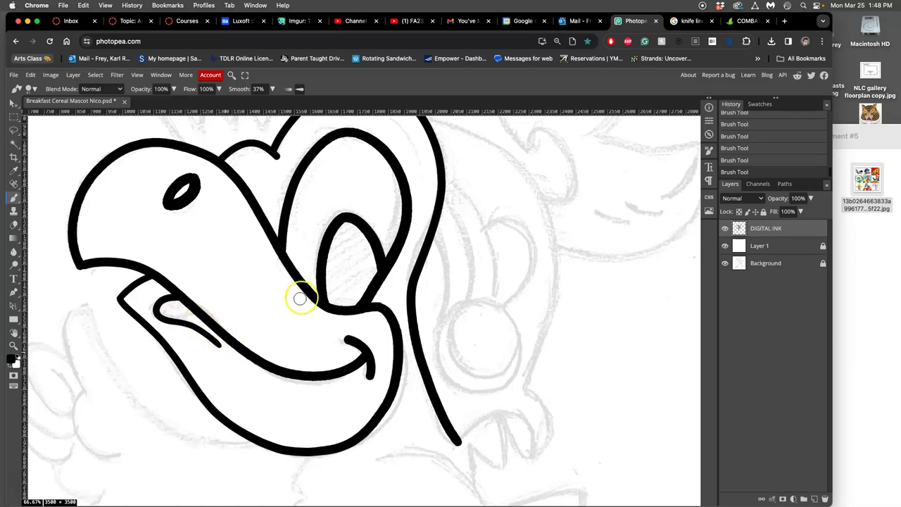
pyautogui.moveTo(302, 288)
pyautogui.mouseDown()
pyautogui.moveTo(306, 306)
pyautogui.moveTo(240, 331)
pyautogui.mouseUp()
# Trace the tall outer curve of the head flap and start its narrow inner oval
pyautogui.scroll(5, 241, 331)
pyautogui.hscroll(-2, 240, 331)
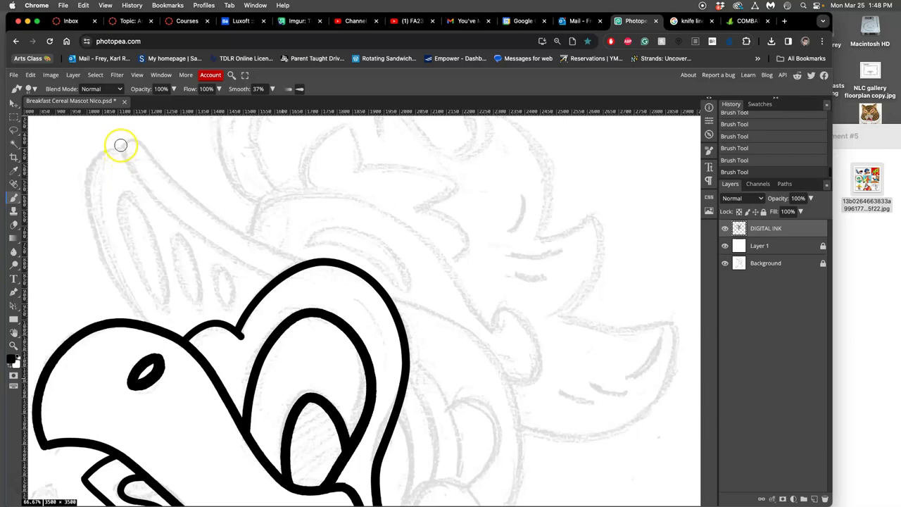
pyautogui.moveTo(120, 145)
pyautogui.mouseDown()
pyautogui.moveTo(90, 166)
pyautogui.moveTo(92, 208)
pyautogui.moveTo(163, 335)
pyautogui.mouseUp()
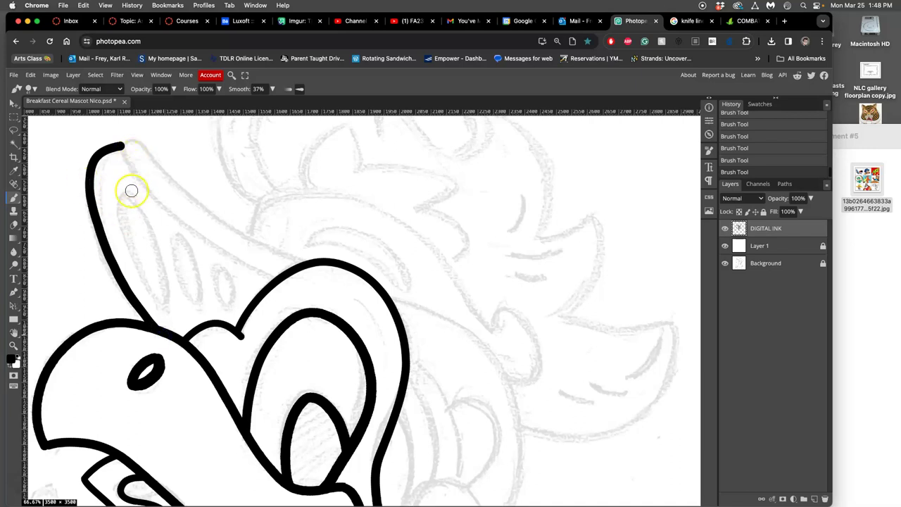
pyautogui.moveTo(132, 195); pyautogui.dragTo(132, 195)
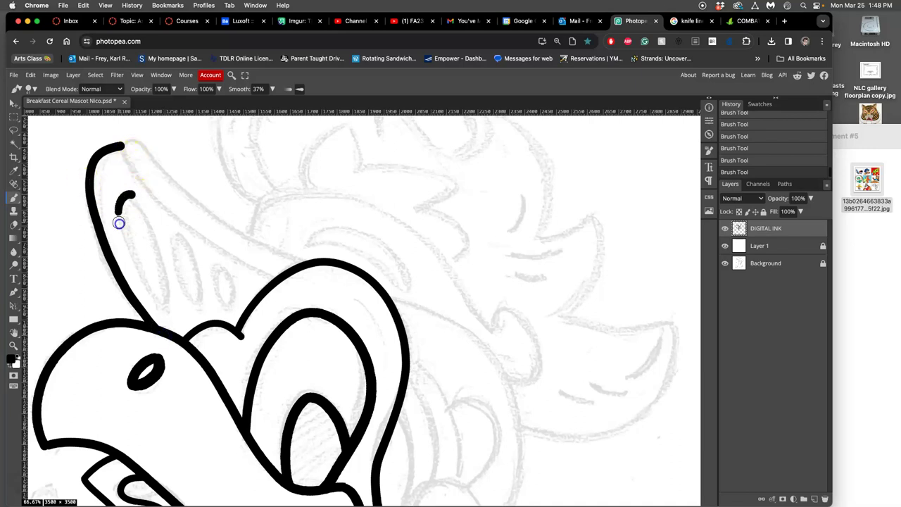
pyautogui.moveTo(120, 226); pyautogui.dragTo(154, 296)
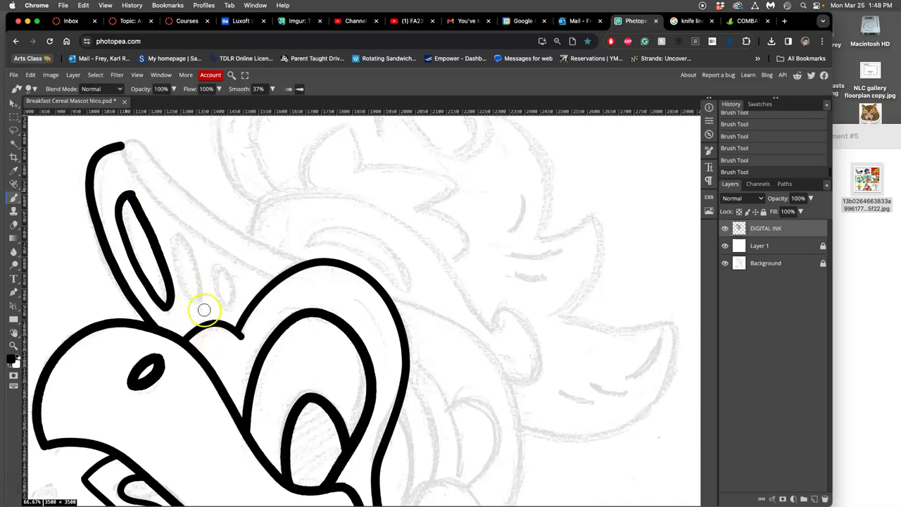
# Undo the inner oval stroke, raise brush Smooth and set the brush size to 18 px
pyautogui.press('super+z')
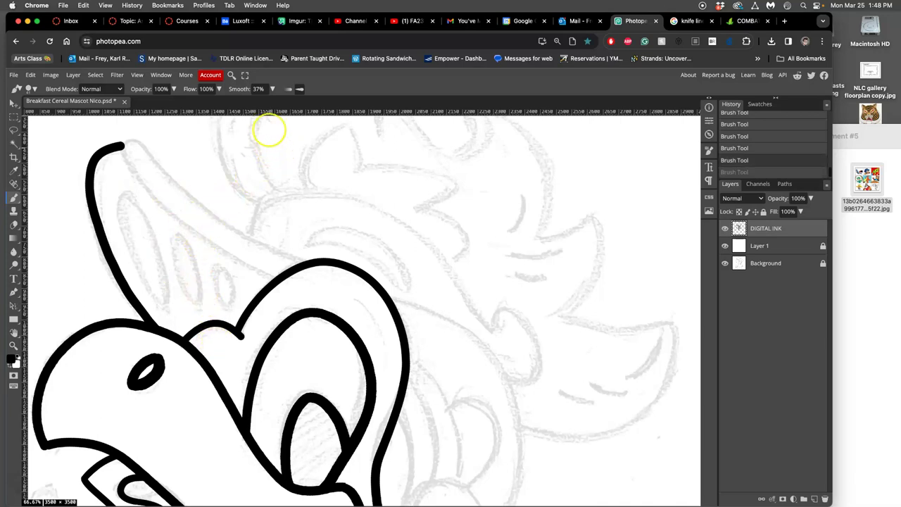
pyautogui.click(274, 89)
pyautogui.moveTo(254, 102); pyautogui.dragTo(255, 103)
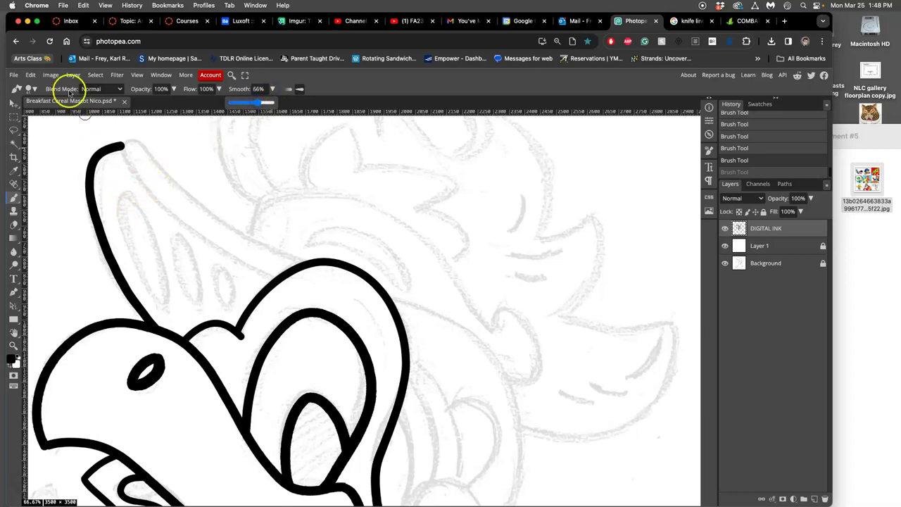
pyautogui.click(34, 89)
pyautogui.moveTo(76, 115); pyautogui.dragTo(88, 115)
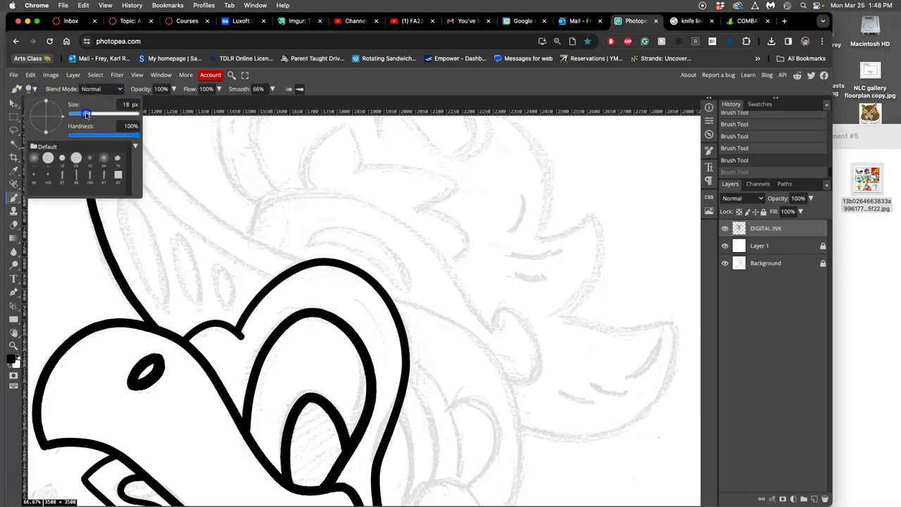
pyautogui.click(122, 207)
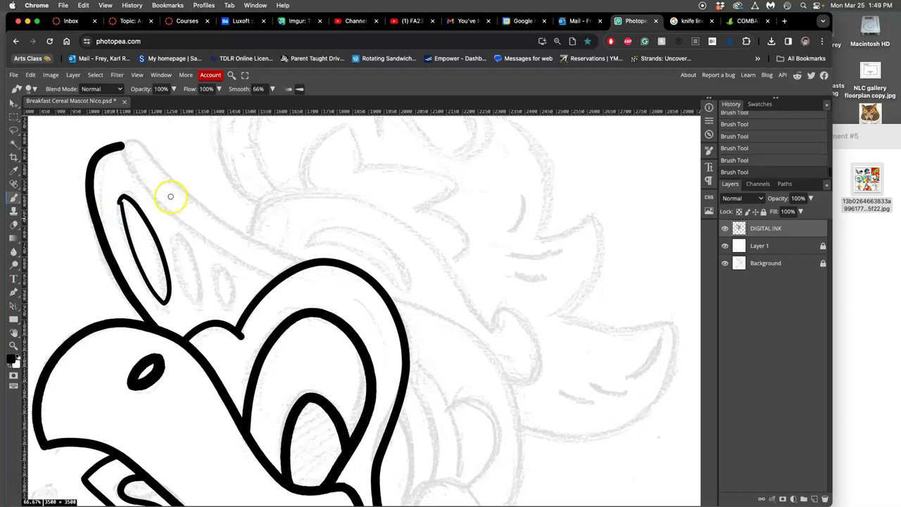
pyautogui.press('super+equal')
pyautogui.press('super+equal')
# Touch up the inner oval's tip with a few small brush strokes
pyautogui.hscroll(-15, 125, 244)
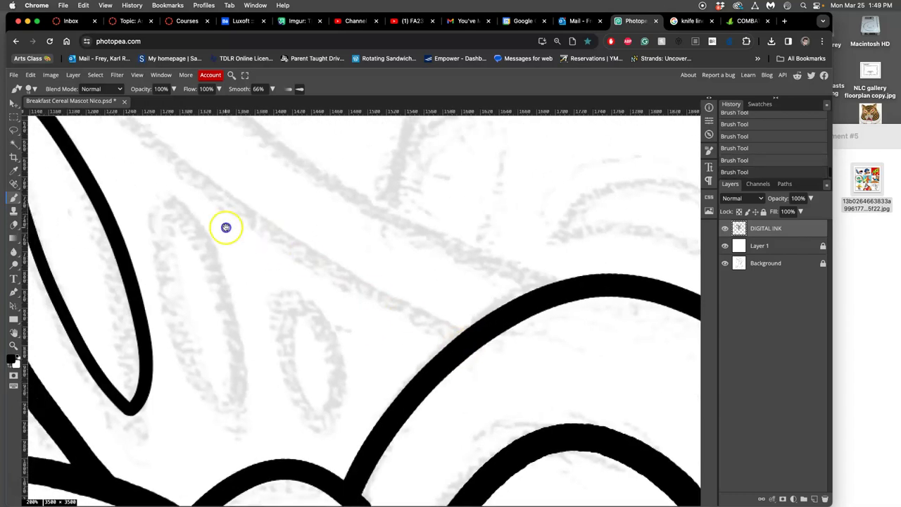
pyautogui.click(259, 244)
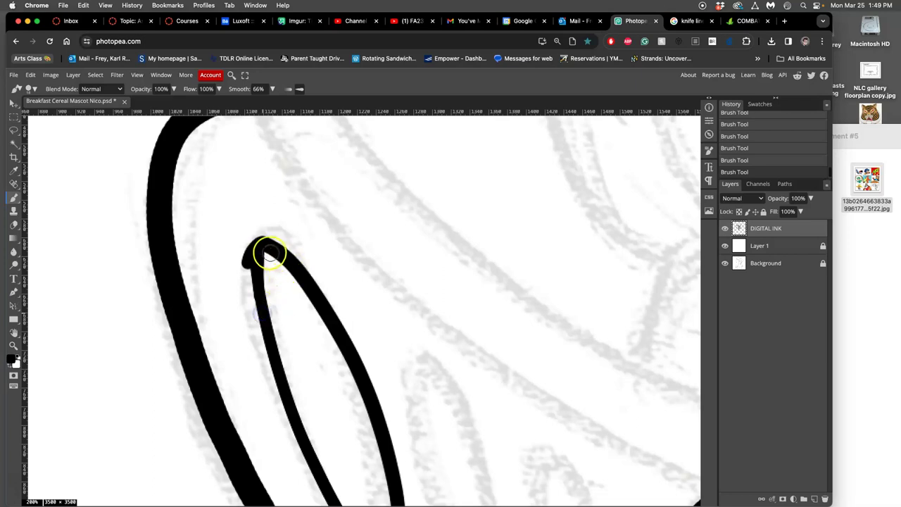
pyautogui.click(269, 249)
pyautogui.moveTo(261, 267); pyautogui.dragTo(263, 281)
pyautogui.press('super+z')
pyautogui.press('super+z')
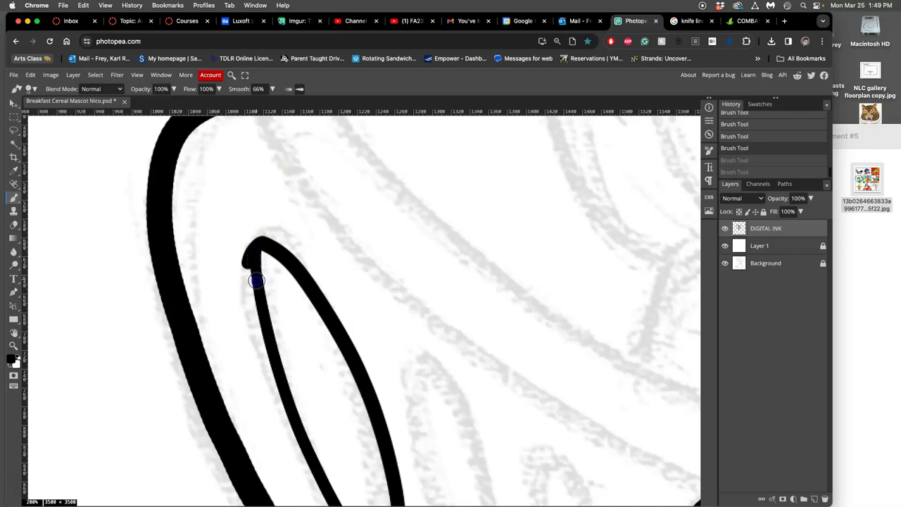
pyautogui.press('super+shift+z')
pyautogui.press('super+shift+z')
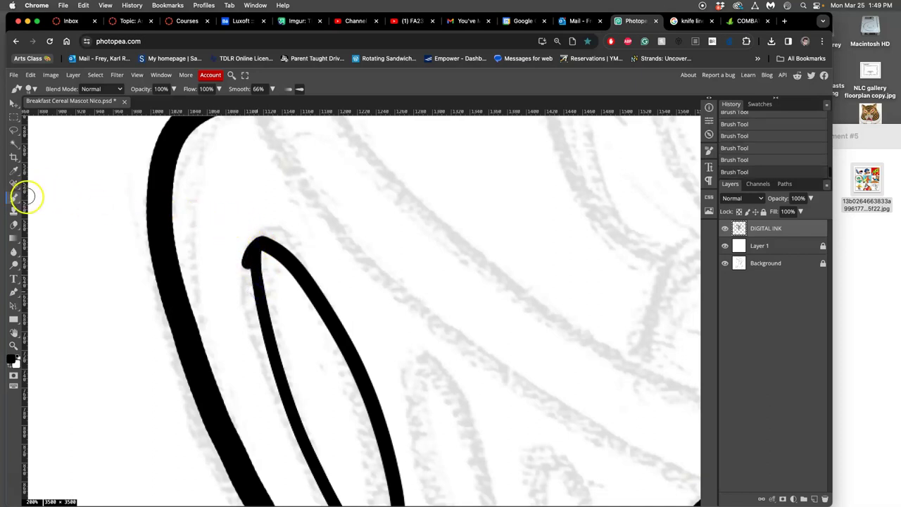
# Lasso the stray ink at the oval tip, delete it and deselect
pyautogui.click(13, 130)
pyautogui.moveTo(251, 236); pyautogui.dragTo(253, 241)
pyautogui.click(256, 222)
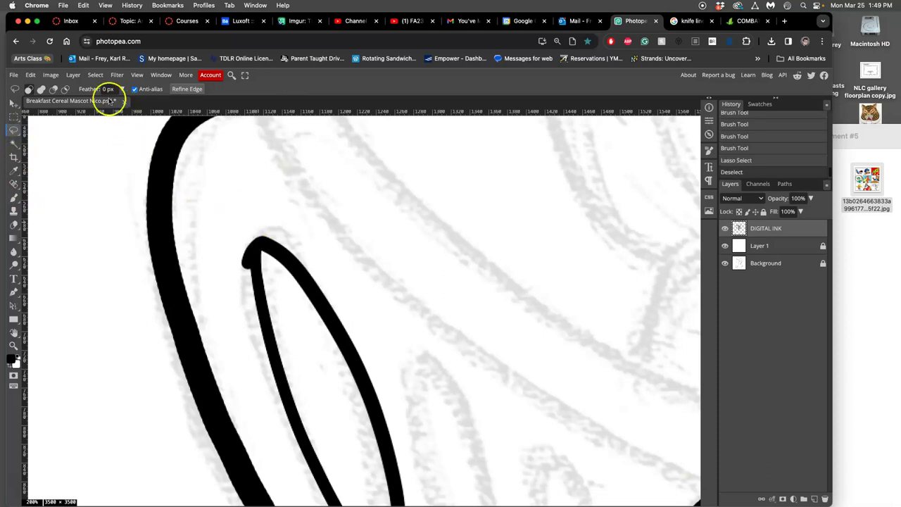
pyautogui.moveTo(253, 236); pyautogui.dragTo(254, 237)
pyautogui.moveTo(242, 300)
pyautogui.mouseDown()
pyautogui.moveTo(230, 240)
pyautogui.moveTo(252, 246)
pyautogui.mouseUp()
pyautogui.press('Delete')
pyautogui.press('Delete')
pyautogui.press('Delete')
pyautogui.press('Delete')
pyautogui.press('Delete')
pyautogui.click(288, 218)
# Lasso the inner oval, copy it to a new layer, then shrink and tilt the copy
pyautogui.scroll(-2, 350, 314)
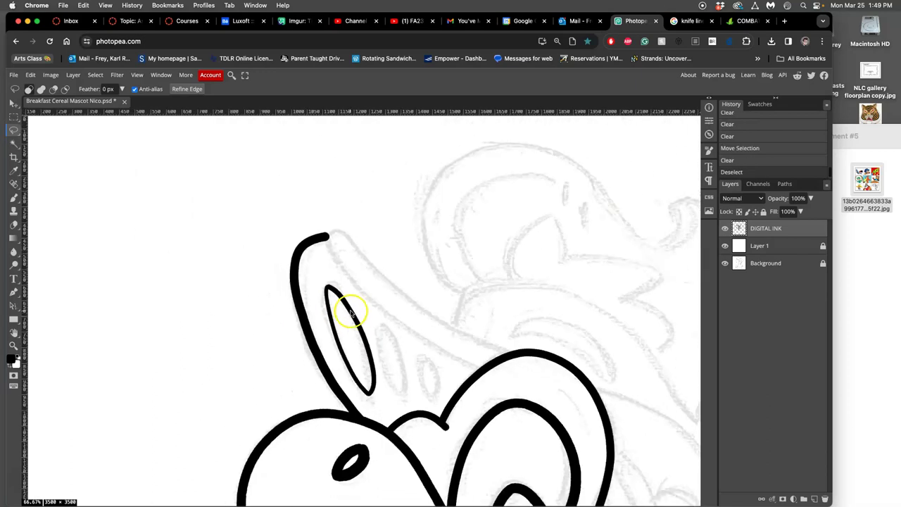
pyautogui.hscroll(3, 373, 327)
pyautogui.scroll(-2, 373, 327)
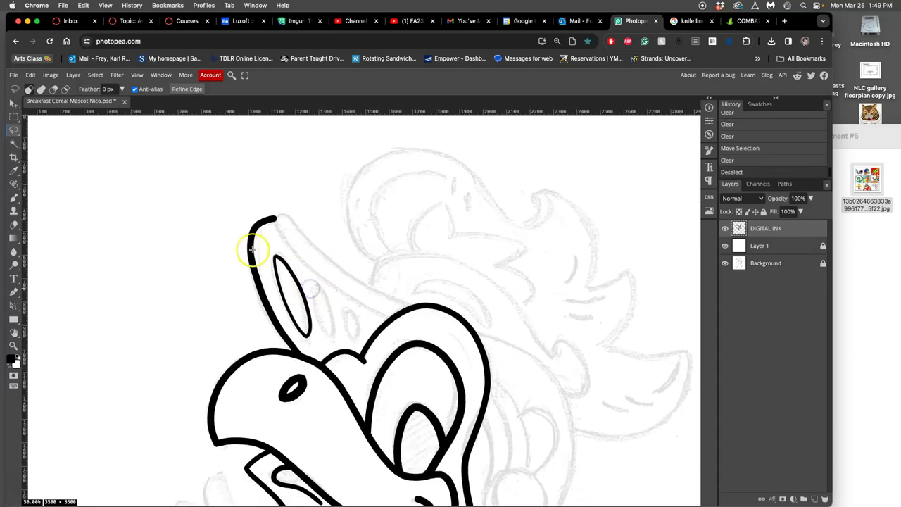
pyautogui.click(13, 131)
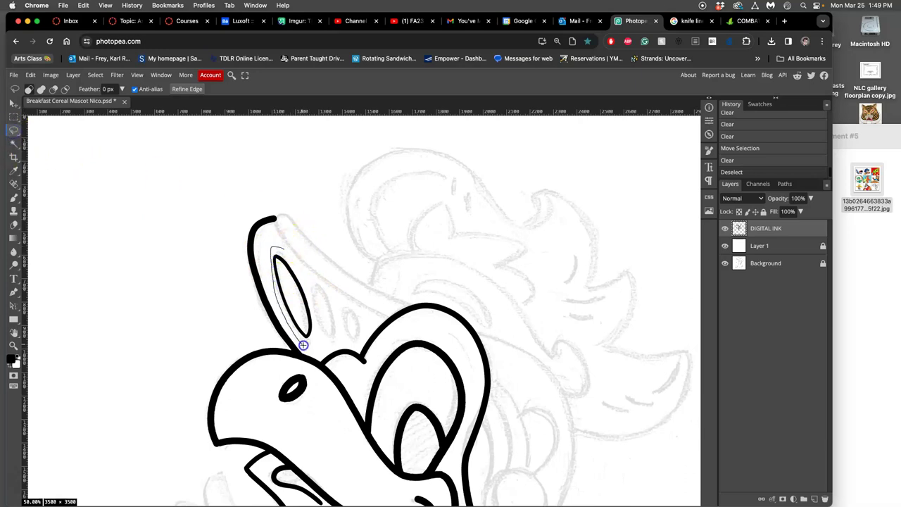
pyautogui.moveTo(315, 308); pyautogui.dragTo(290, 251)
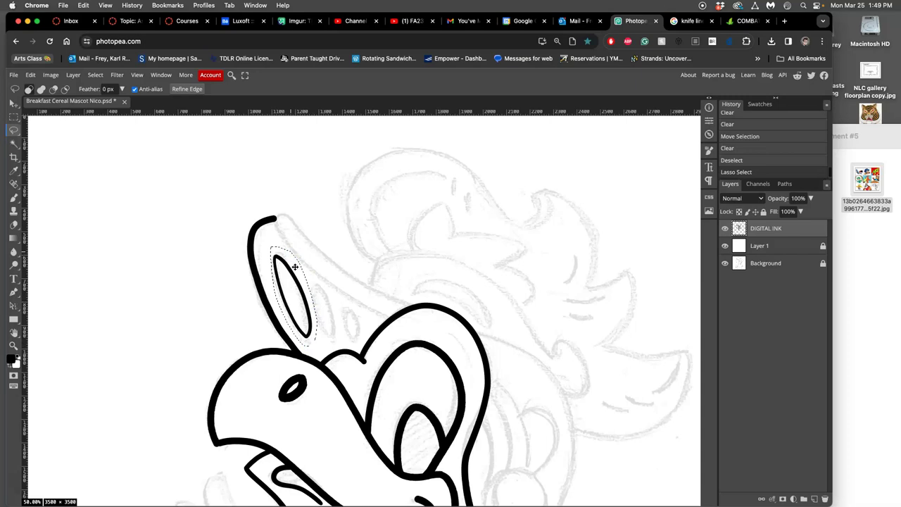
pyautogui.press('super+j')
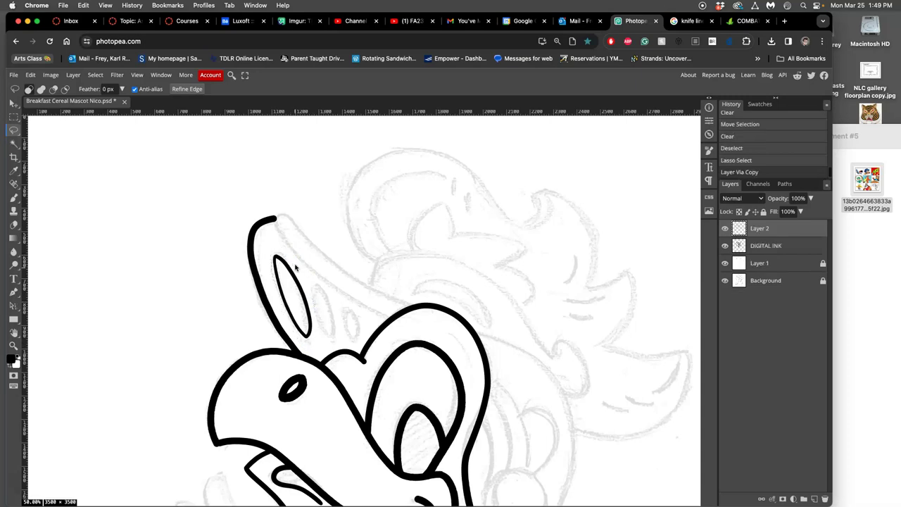
pyautogui.press('super+t')
pyautogui.moveTo(293, 255); pyautogui.dragTo(314, 285)
pyautogui.click(312, 279)
pyautogui.press('Return')
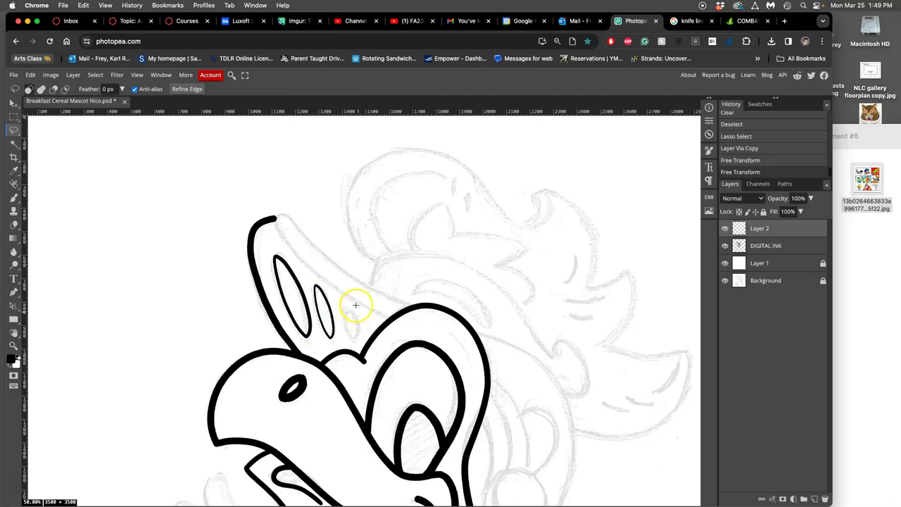
# Duplicate the smaller oval, then shrink, tilt and place the third copy to its right
pyautogui.press('super+j')
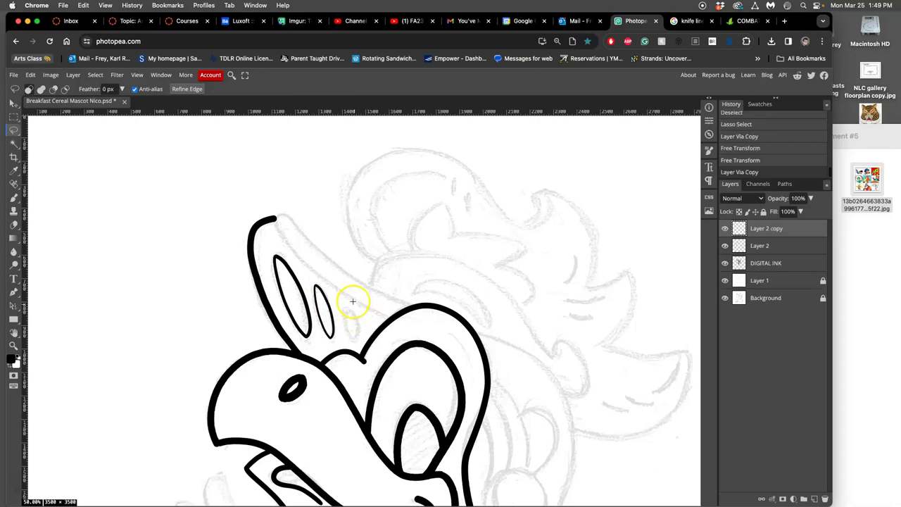
pyautogui.press('super+t')
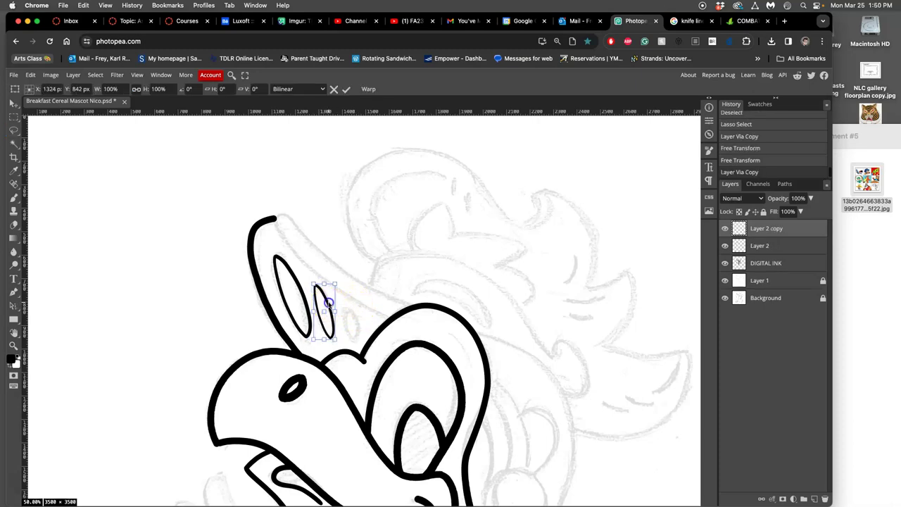
pyautogui.moveTo(328, 303)
pyautogui.mouseDown()
pyautogui.moveTo(354, 308)
pyautogui.moveTo(342, 292)
pyautogui.moveTo(345, 305)
pyautogui.mouseUp()
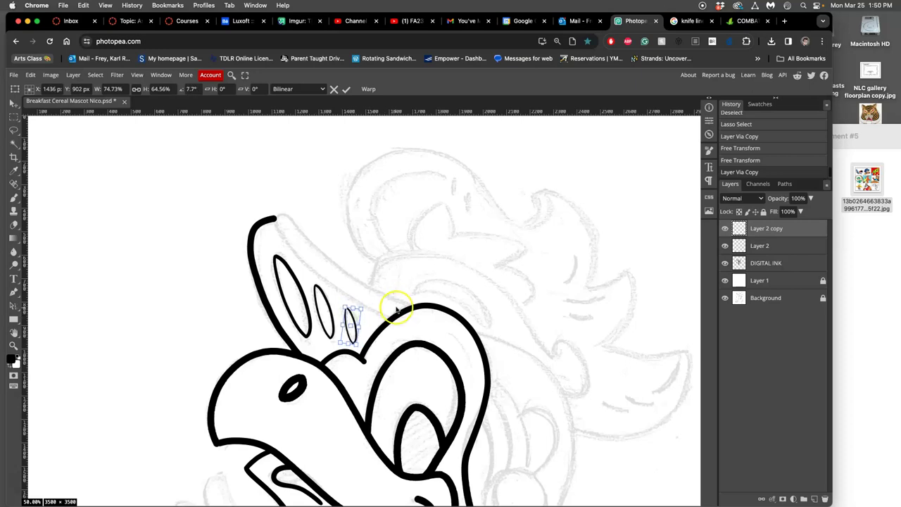
pyautogui.moveTo(396, 308); pyautogui.dragTo(389, 305)
pyautogui.press('Return')
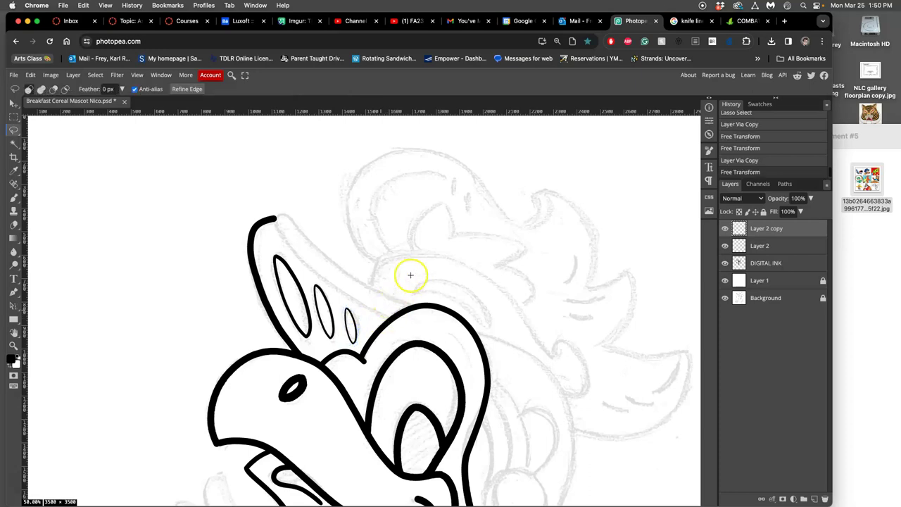
pyautogui.press('super+equal')
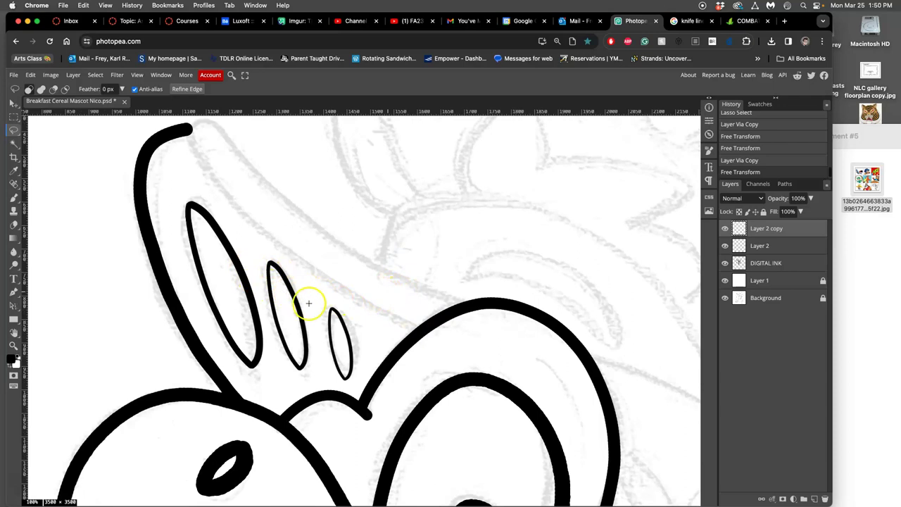
# Add a Stroke layer effect to Layer 2
pyautogui.press('super+minus')
pyautogui.press('super+minus')
pyautogui.press('super+minus')
pyautogui.press('super+minus')
pyautogui.press('super+minus')
pyautogui.press('super+minus')
pyautogui.press('super+minus')
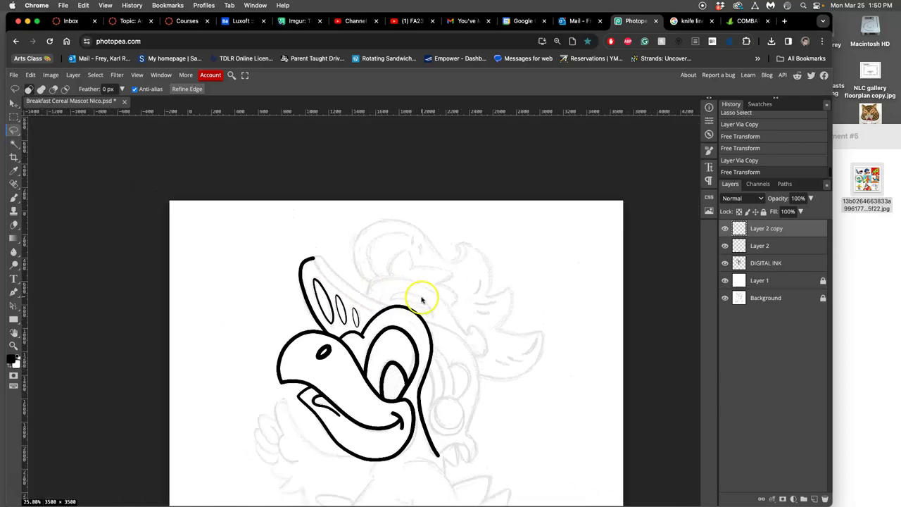
pyautogui.press('super+equal')
pyautogui.press('super+equal')
pyautogui.press('super+equal')
pyautogui.press('super+equal')
pyautogui.press('super+equal')
pyautogui.press('super+equal')
pyautogui.press('super+equal')
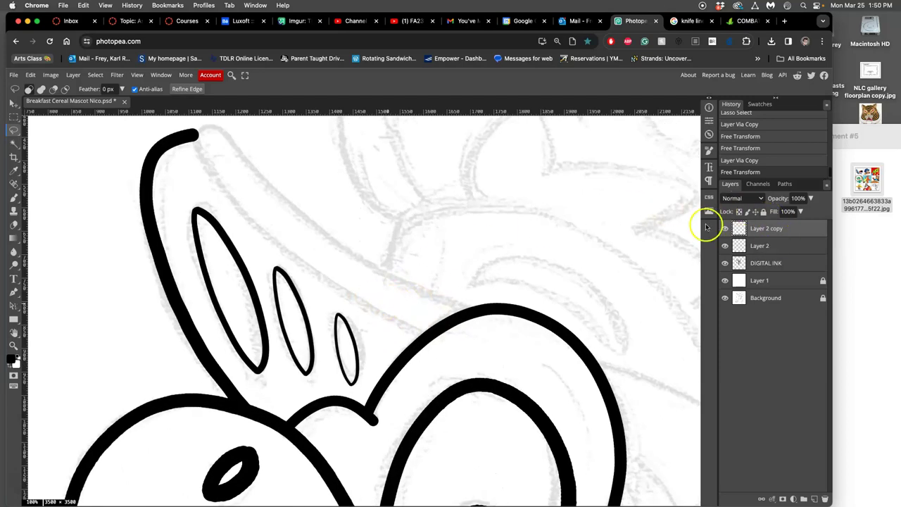
pyautogui.doubleClick(785, 245)
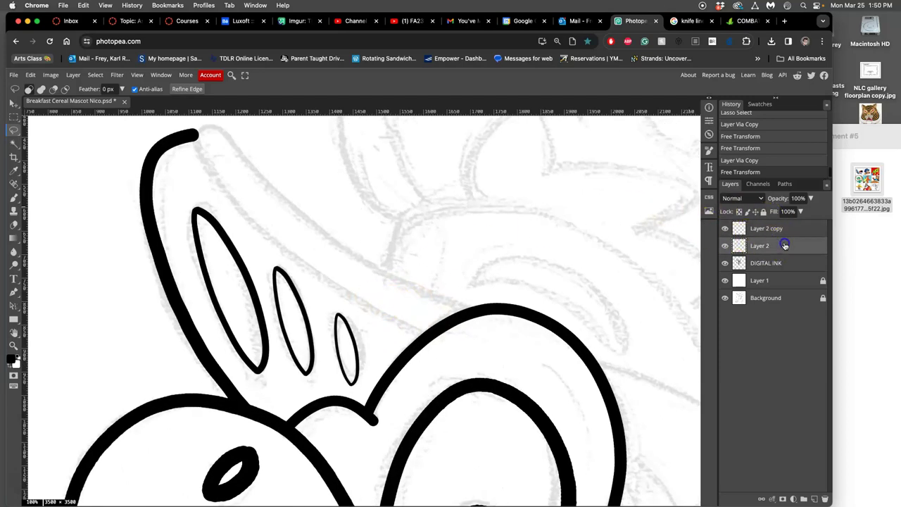
pyautogui.moveTo(295, 139); pyautogui.dragTo(635, 156)
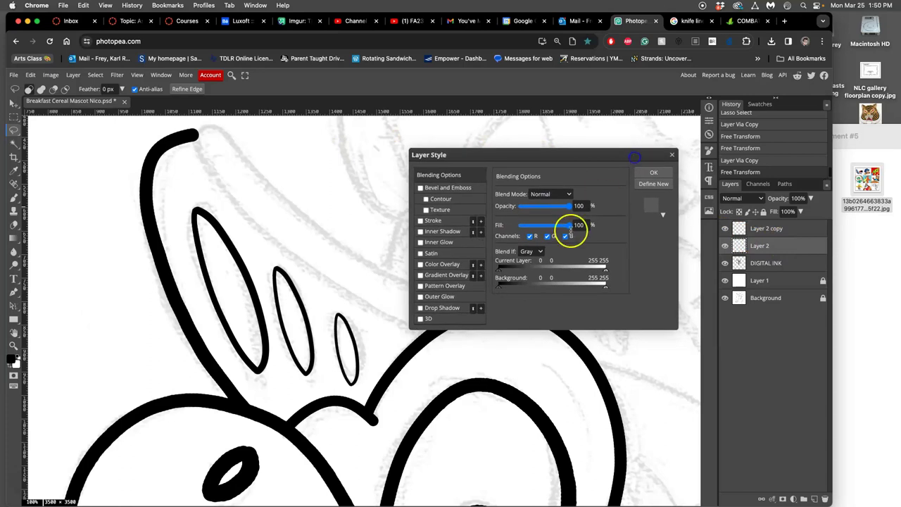
pyautogui.click(432, 221)
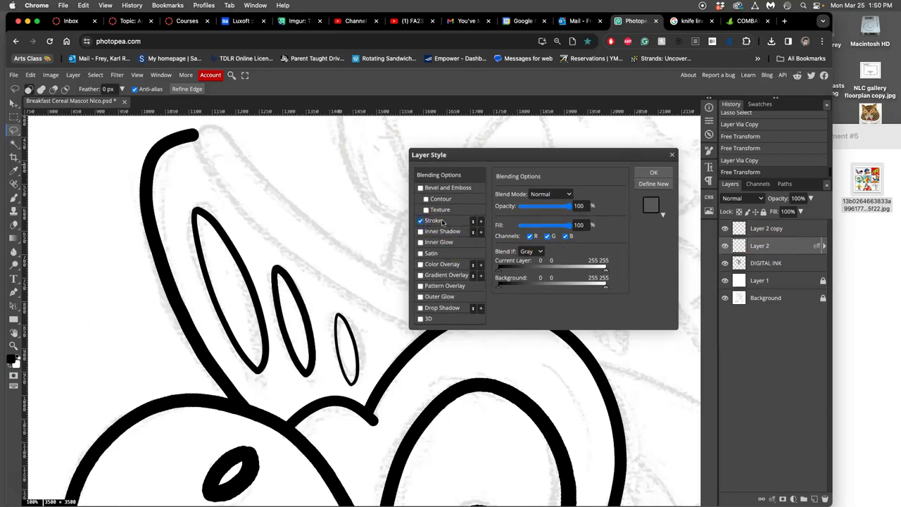
pyautogui.click(652, 174)
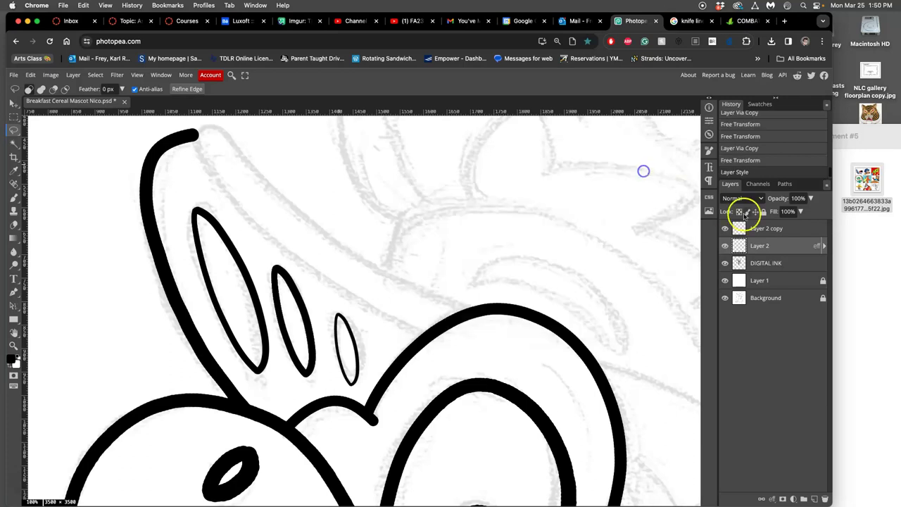
# Add a Stroke effect to Layer 2 copy, then drag DIGITAL INK toward the top
pyautogui.doubleClick(800, 232)
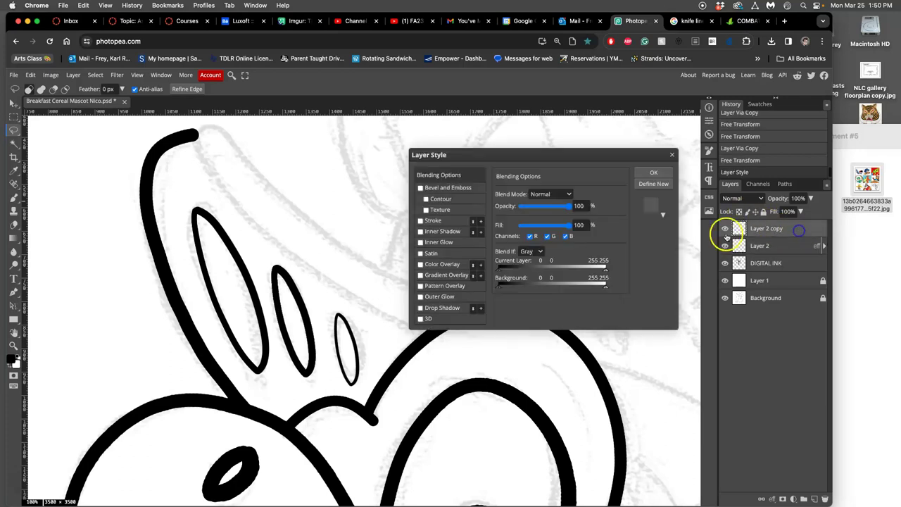
pyautogui.click(421, 220)
pyautogui.click(646, 173)
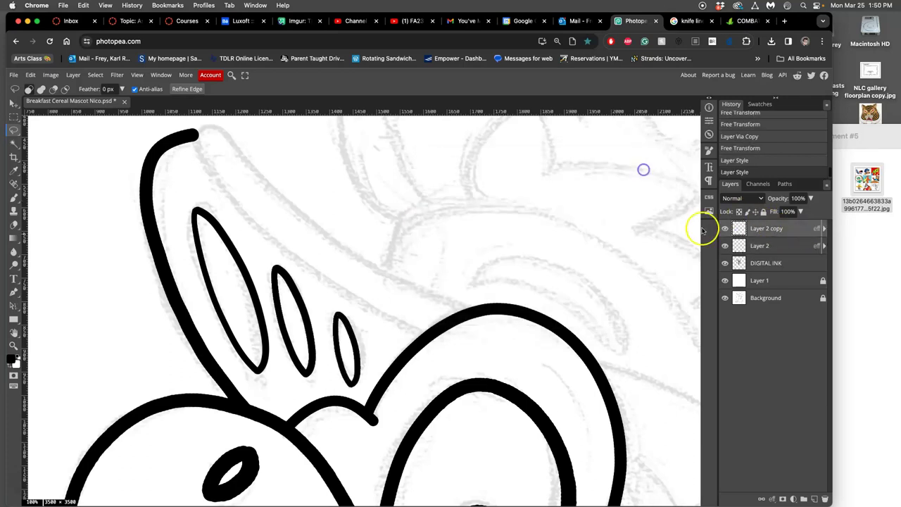
pyautogui.click(770, 262)
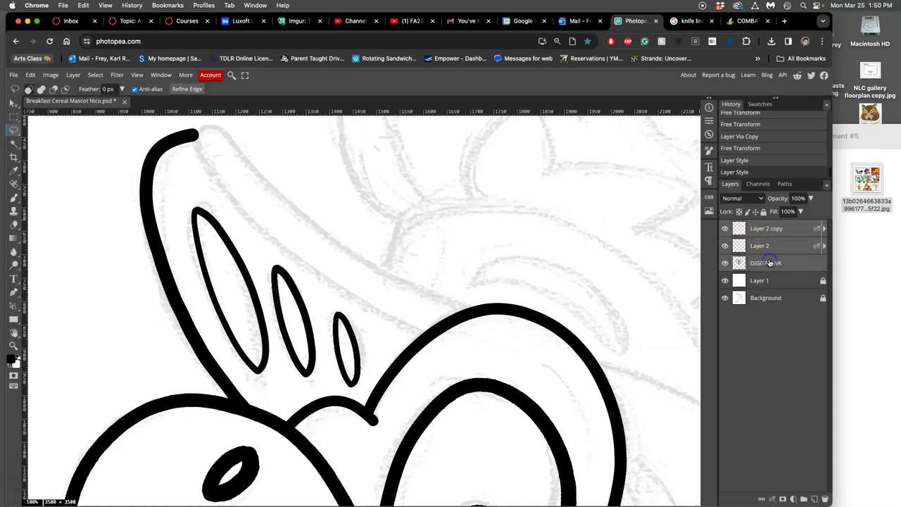
pyautogui.moveTo(776, 258)
pyautogui.mouseDown()
pyautogui.moveTo(774, 217)
pyautogui.moveTo(779, 262)
pyautogui.moveTo(777, 227)
pyautogui.mouseUp()
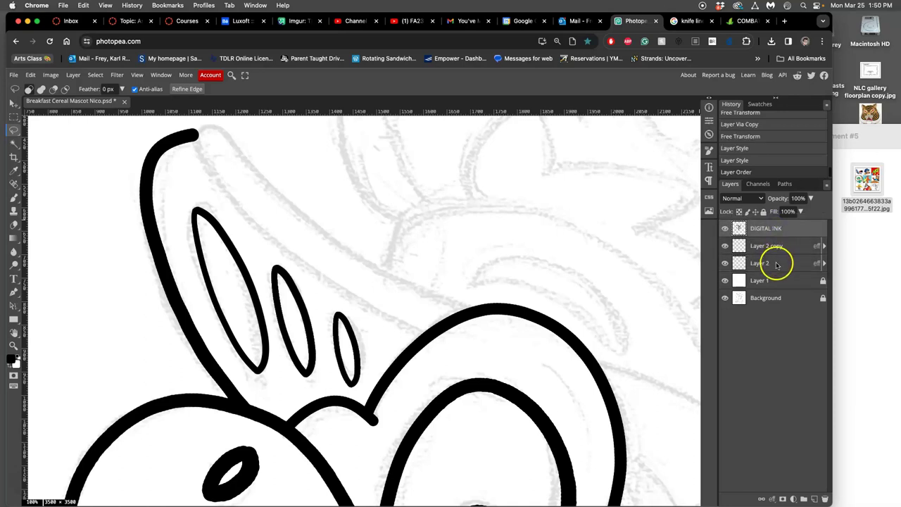
# Select Layer 2 copy and Layer 2 with DIGITAL INK, merge them, and check the face
pyautogui.keyDown('shift'); pyautogui.click(777, 265); pyautogui.keyUp('shift')
pyautogui.press('super+e')
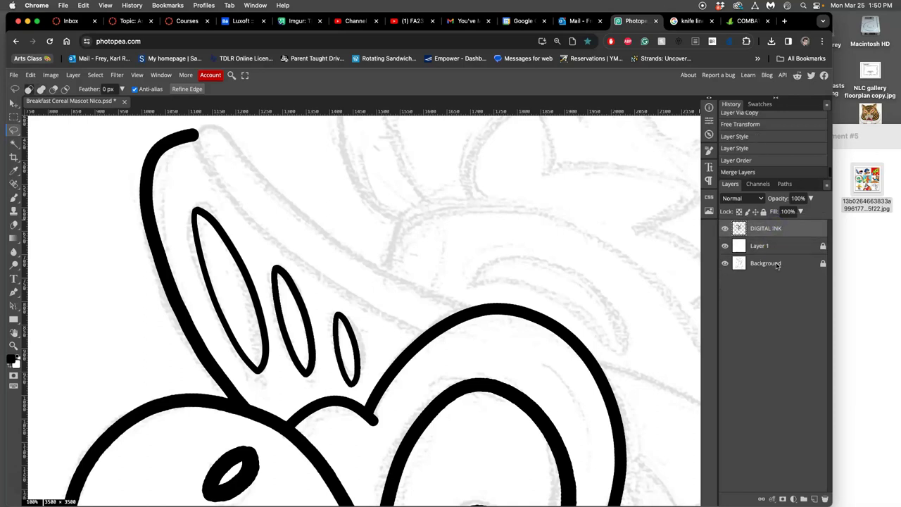
pyautogui.click(725, 230)
pyautogui.click(725, 230)
pyautogui.scroll(-5, 610, 227)
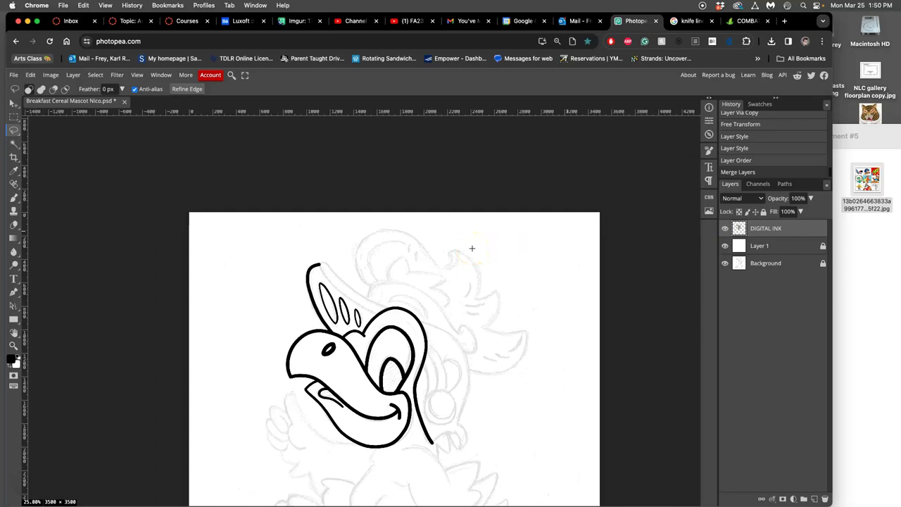
pyautogui.scroll(3, 472, 248)
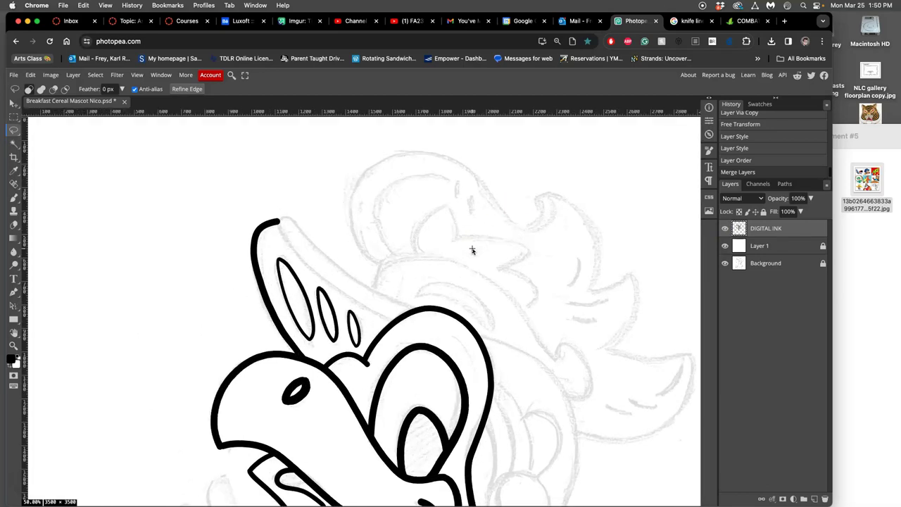
pyautogui.moveTo(428, 293); pyautogui.dragTo(388, 201)
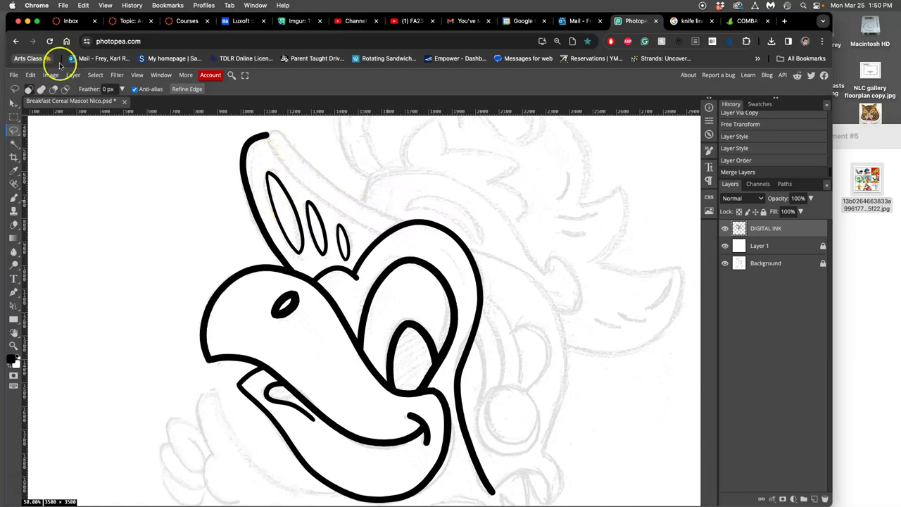
# Save as PSD to the Desktop with 'SP24-2' added before the file name
pyautogui.click(14, 75)
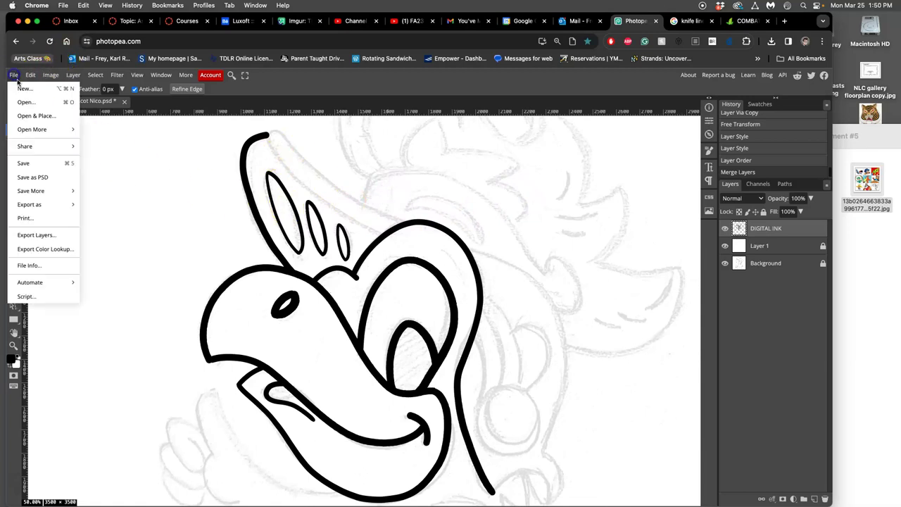
pyautogui.click(42, 179)
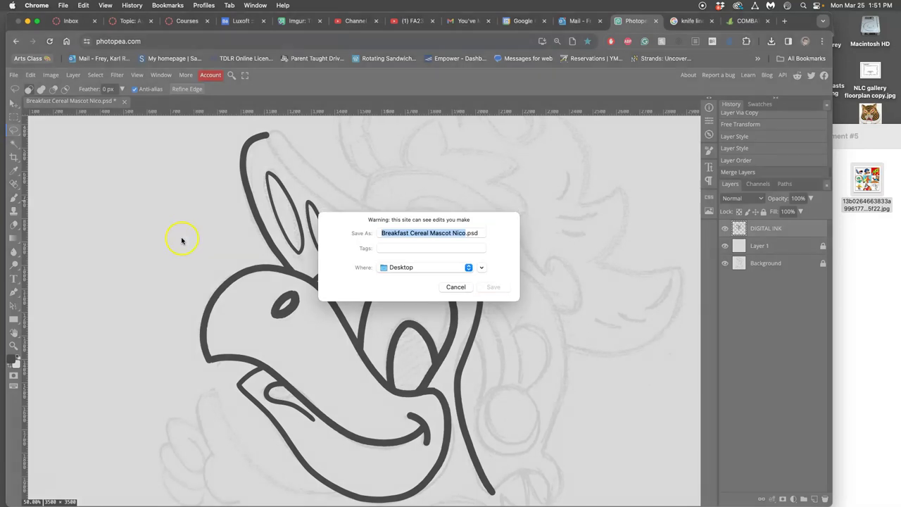
pyautogui.click(383, 236)
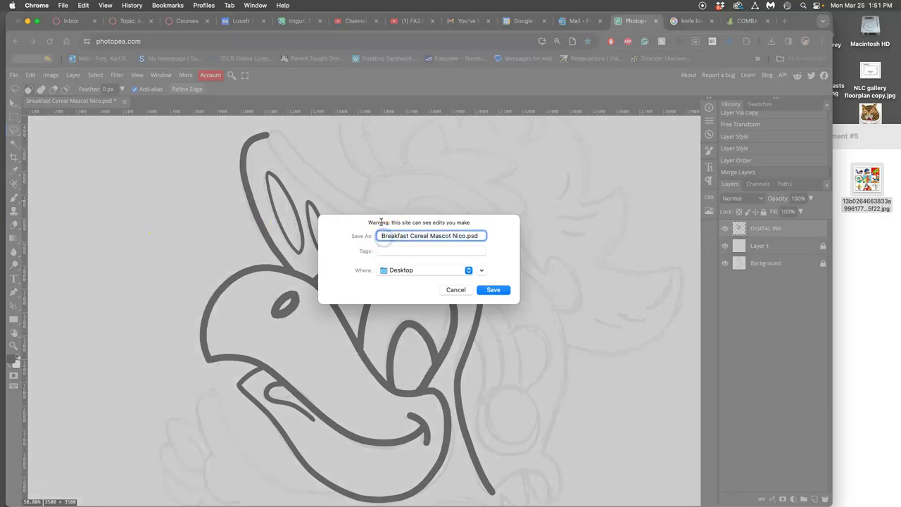
pyautogui.write('SP24-2 Karl Assign 5 Breakfast Cer')
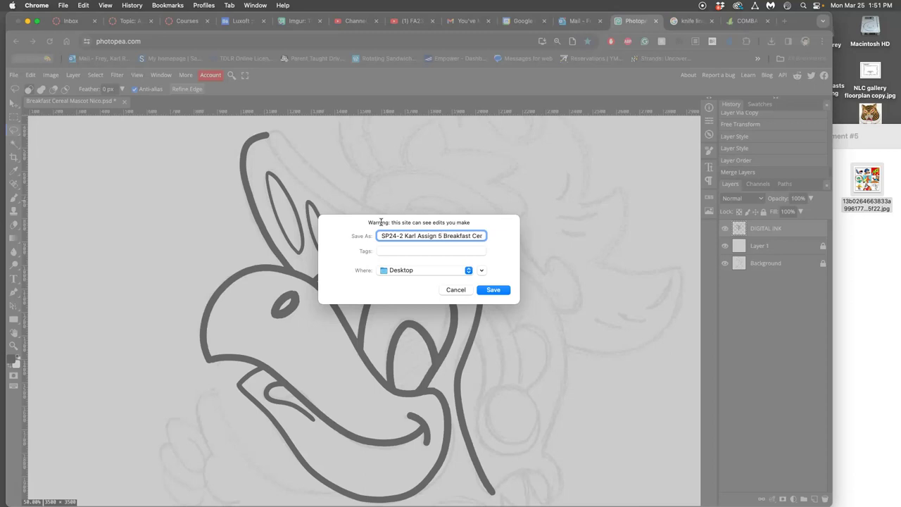
pyautogui.moveTo(443, 236); pyautogui.dragTo(498, 234)
pyautogui.click(498, 235)
pyautogui.click(493, 291)
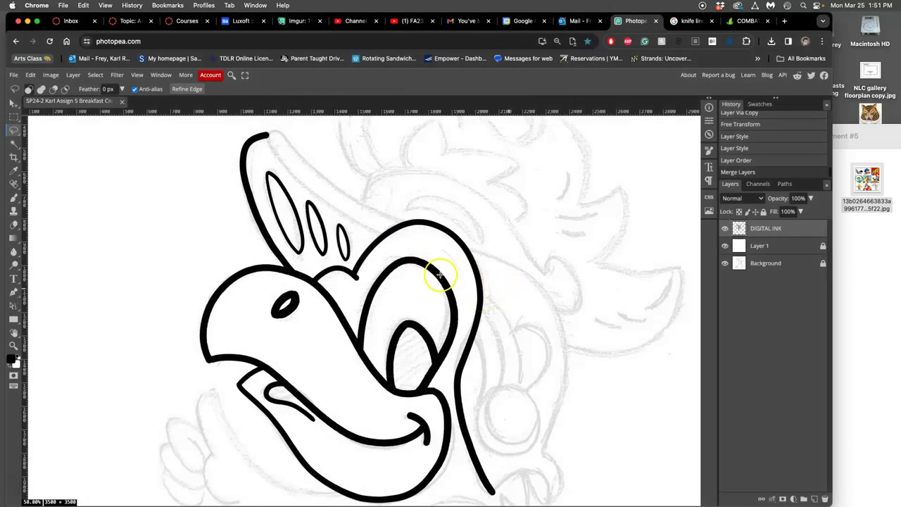
# Edit the instructor's post and move the pencil-sketch caption onto its own line
pyautogui.click(187, 22)
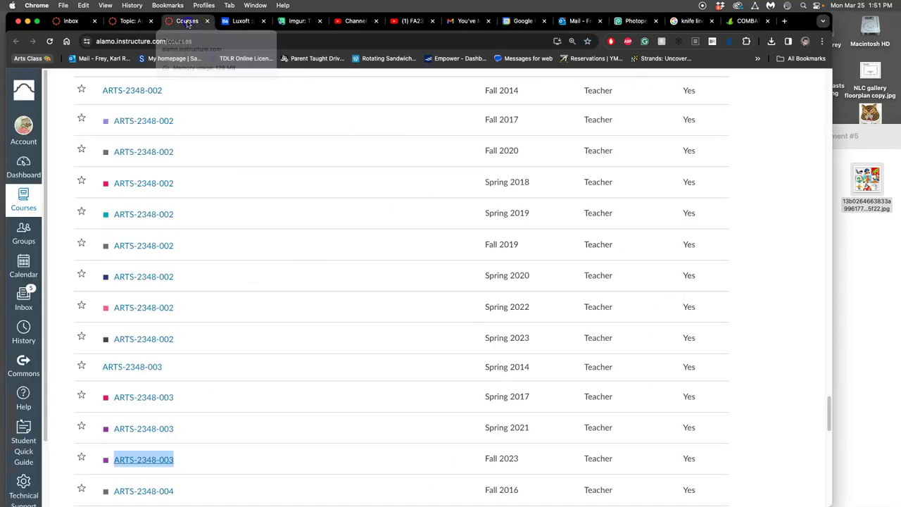
pyautogui.click(138, 22)
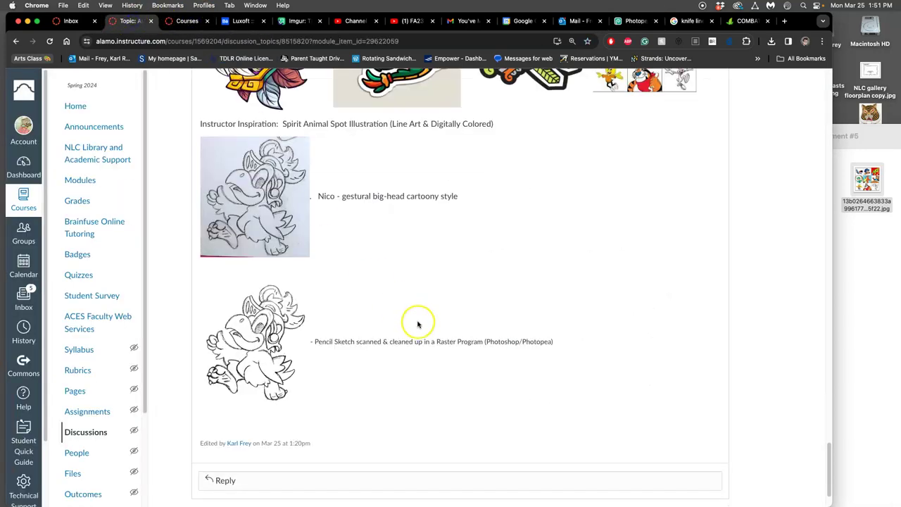
pyautogui.scroll(6, 489, 319)
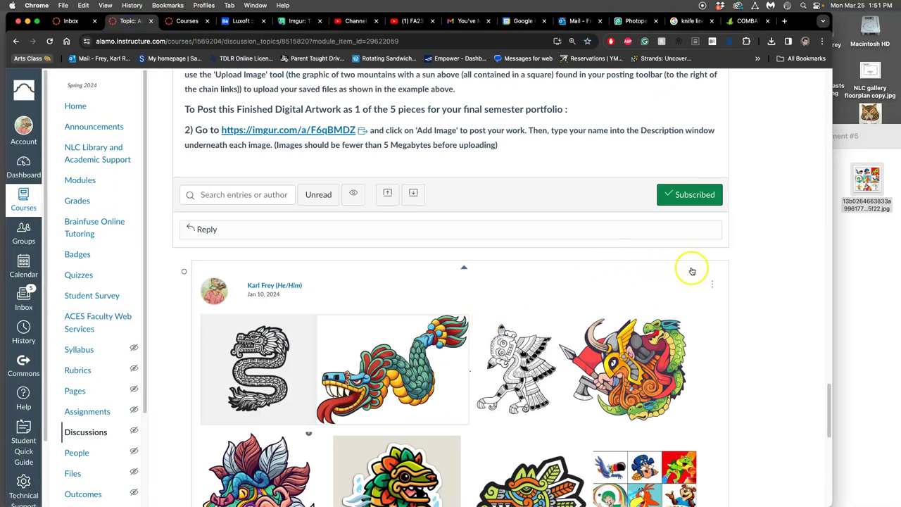
pyautogui.click(712, 282)
pyautogui.click(736, 330)
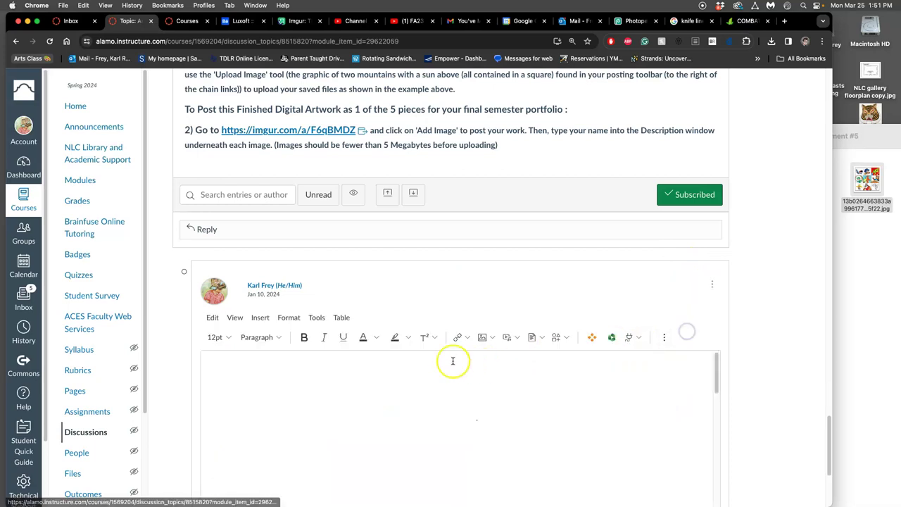
pyautogui.scroll(-5, 412, 364)
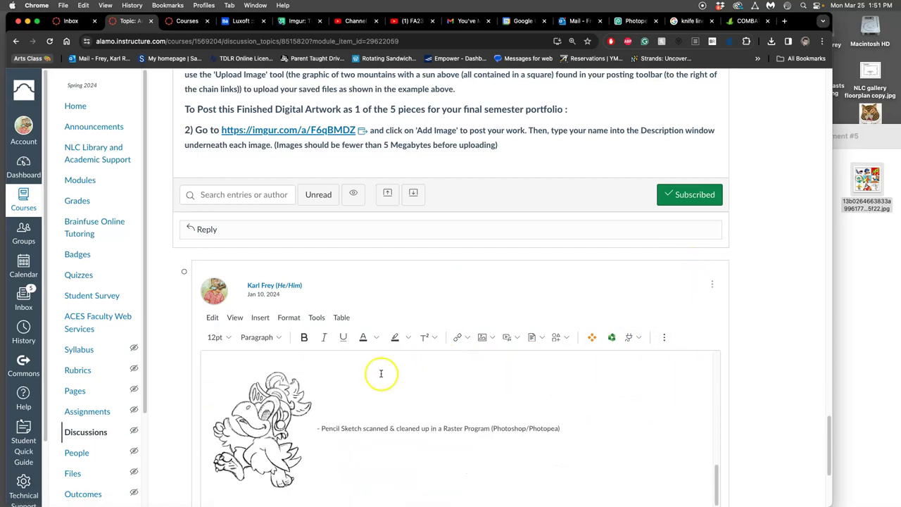
pyautogui.click(281, 405)
pyautogui.press('Return')
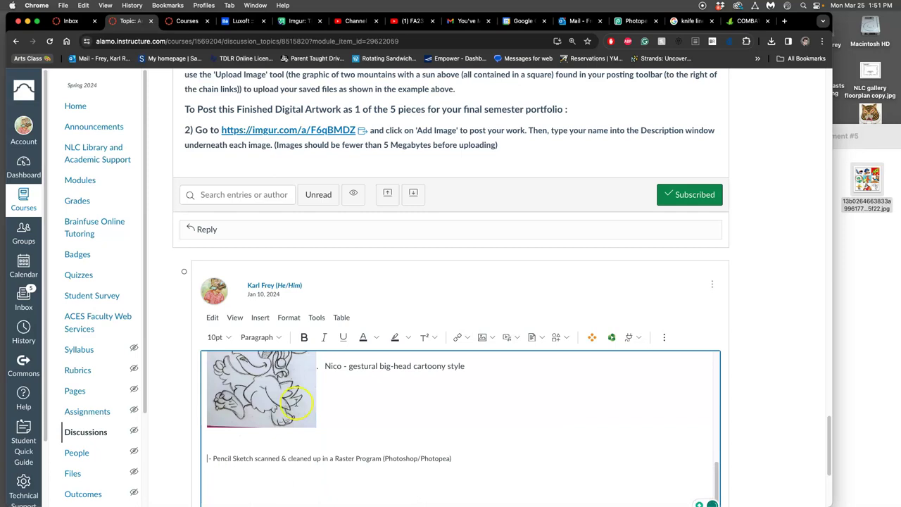
# Move the Assignment #5 folder window toward centre and bring the browser back in front
pyautogui.click(876, 263)
pyautogui.moveTo(835, 136); pyautogui.dragTo(572, 214)
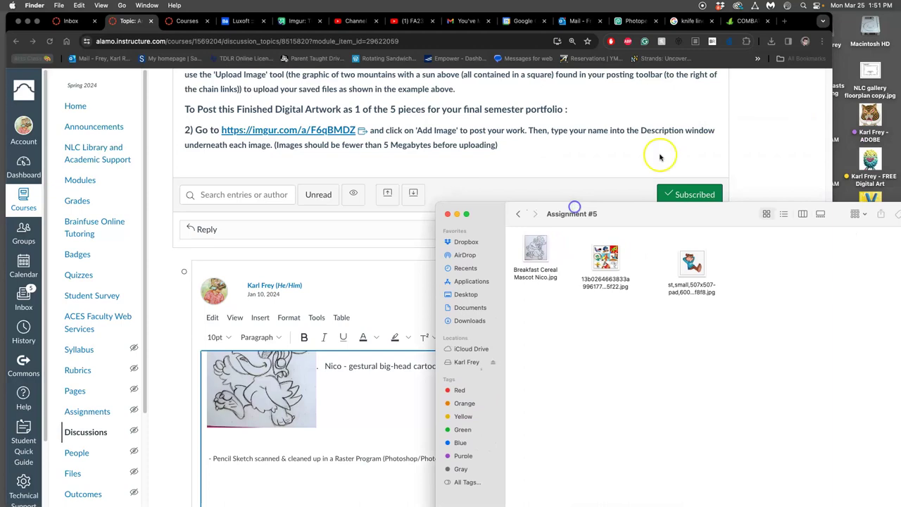
pyautogui.doubleClick(798, 24)
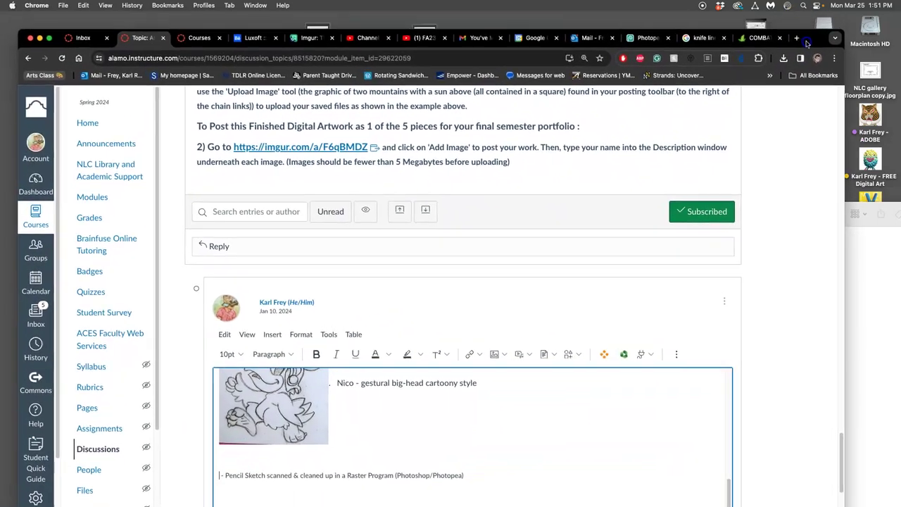
# Hide DIGITAL INK and Layer 1 so only the pencil sketch shows
pyautogui.click(648, 37)
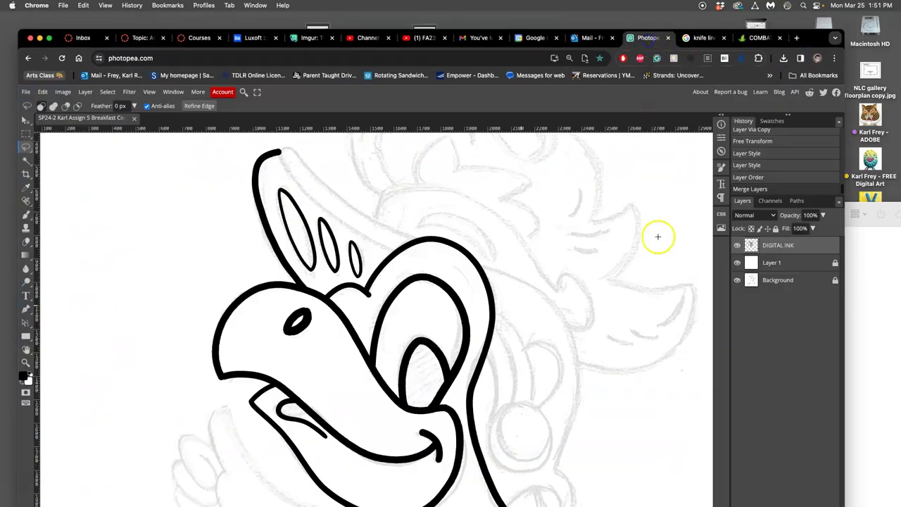
pyautogui.click(737, 245)
pyautogui.hotkey('ctrl', '-')
pyautogui.hotkey('ctrl', '-')
pyautogui.hotkey('ctrl', '-')
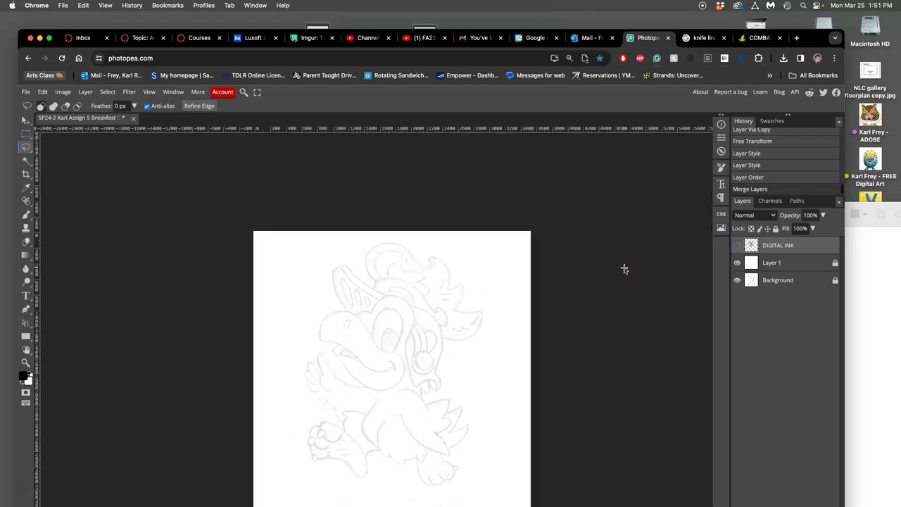
pyautogui.click(737, 263)
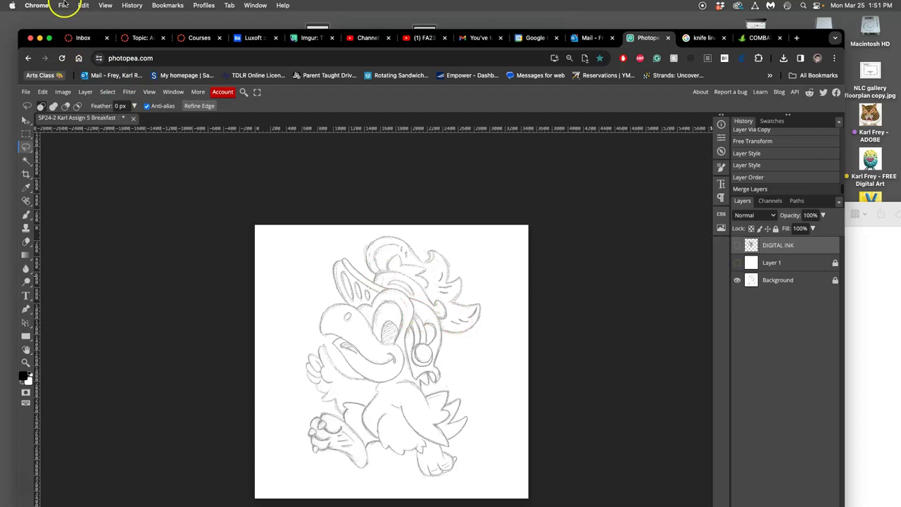
# Export the sketch as a 3500 × 3500 px JPG at 84% quality and download it
pyautogui.click(26, 92)
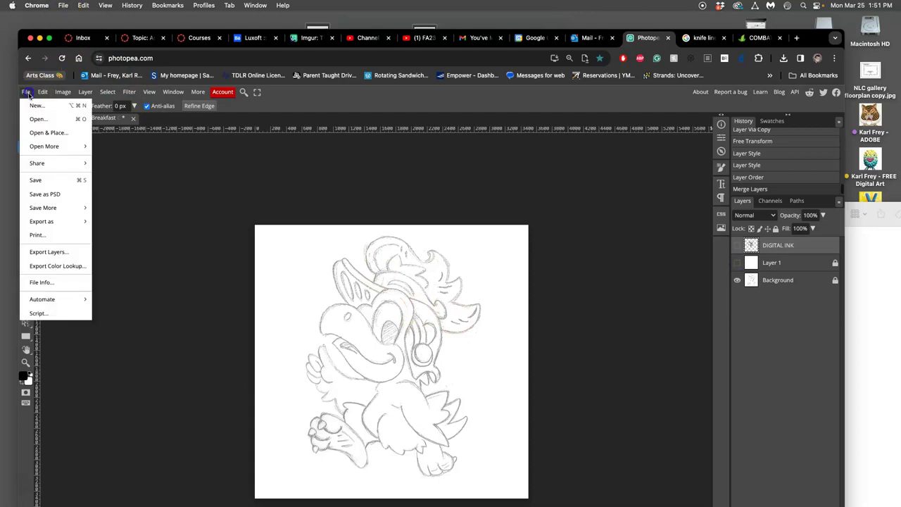
pyautogui.moveTo(47, 221)
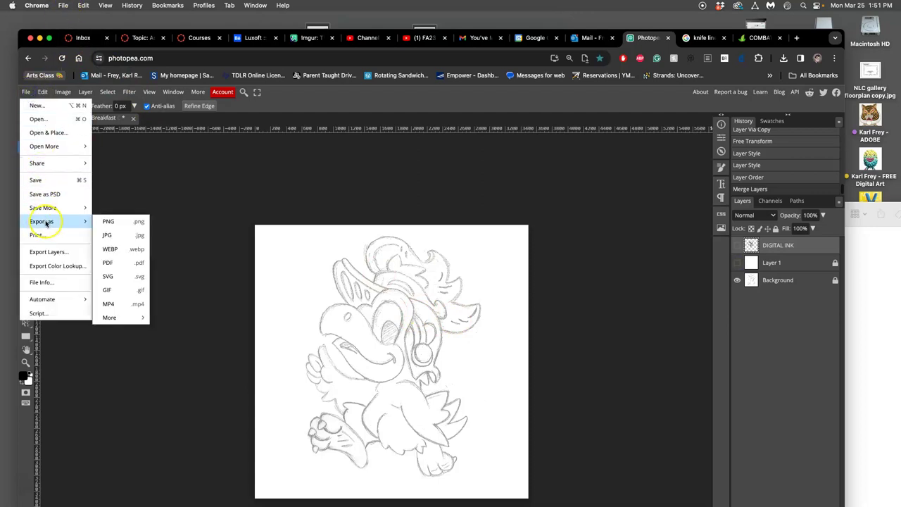
pyautogui.click(109, 235)
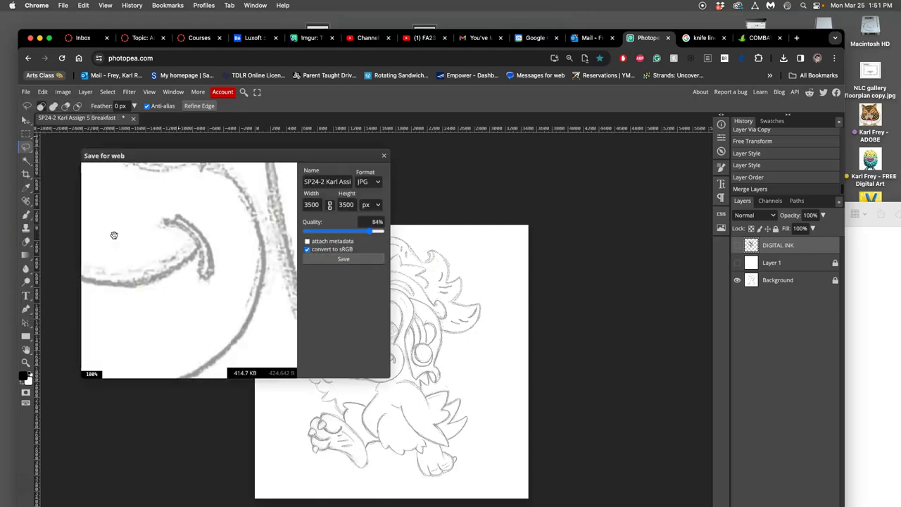
pyautogui.click(323, 258)
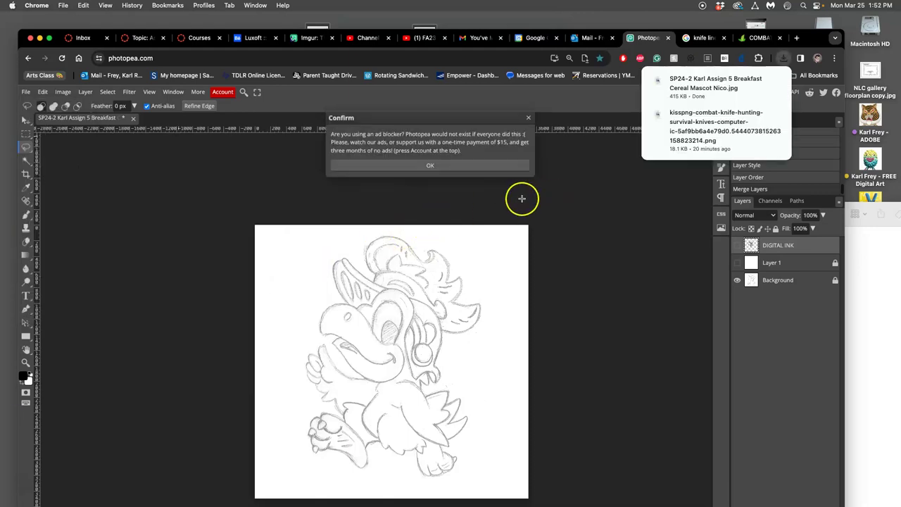
pyautogui.click(486, 167)
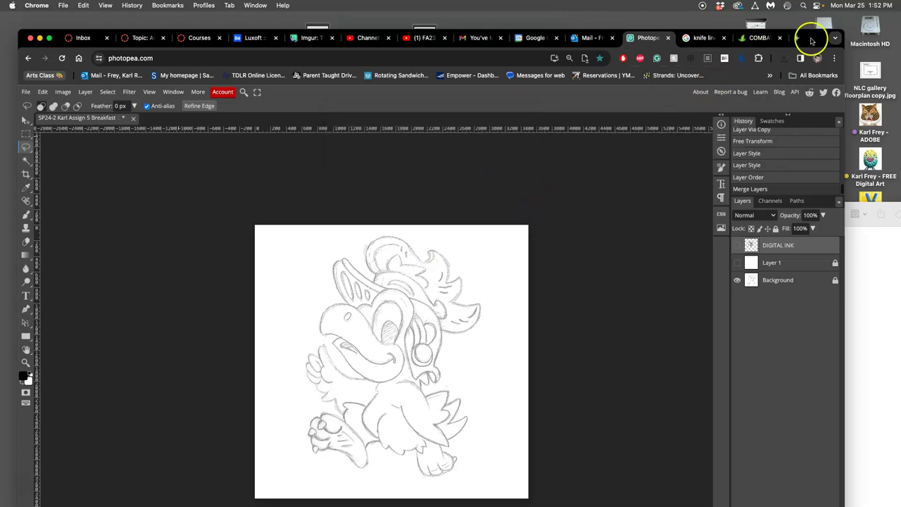
pyautogui.moveTo(810, 34)
pyautogui.mouseDown()
pyautogui.moveTo(655, 32)
pyautogui.moveTo(803, 35)
pyautogui.moveTo(815, 23)
pyautogui.mouseUp()
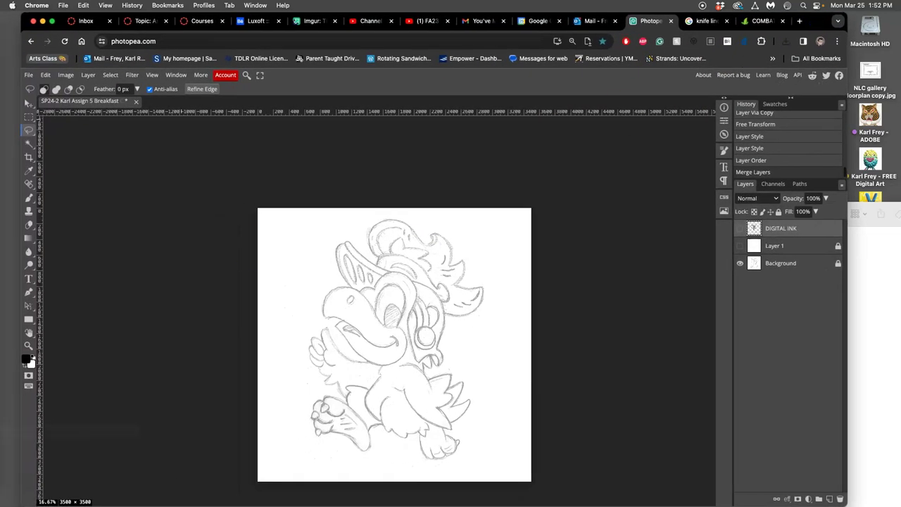
# Drag the SP24-2 Nico sketch JPG from Downloads onto the desktop and shrink the Chrome window beside it
pyautogui.click(14, 414)
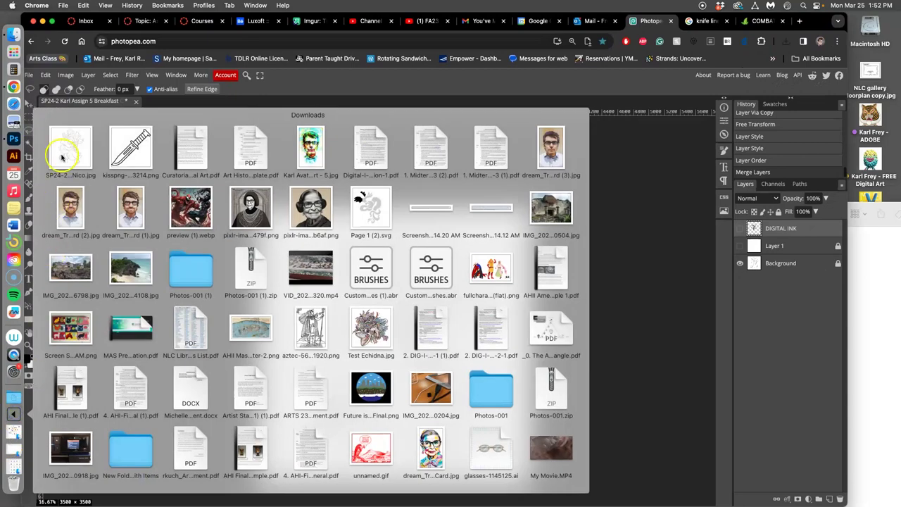
pyautogui.moveTo(61, 151); pyautogui.dragTo(839, 59)
pyautogui.moveTo(825, 16); pyautogui.dragTo(728, 16)
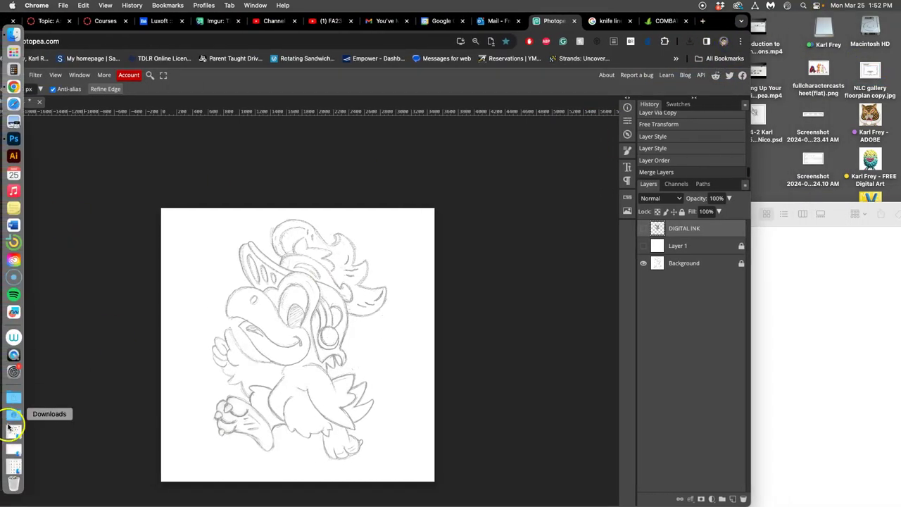
pyautogui.click(11, 415)
pyautogui.moveTo(90, 147); pyautogui.dragTo(781, 169)
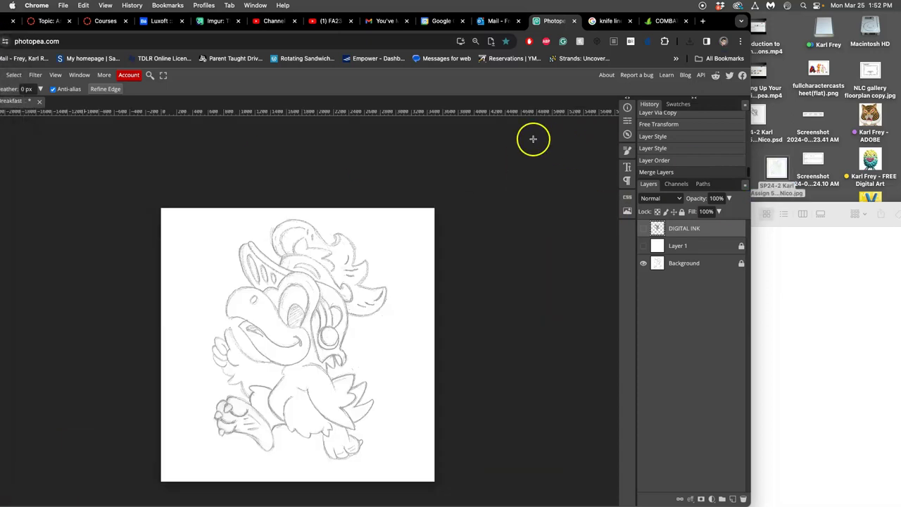
pyautogui.moveTo(749, 14); pyautogui.dragTo(706, 70)
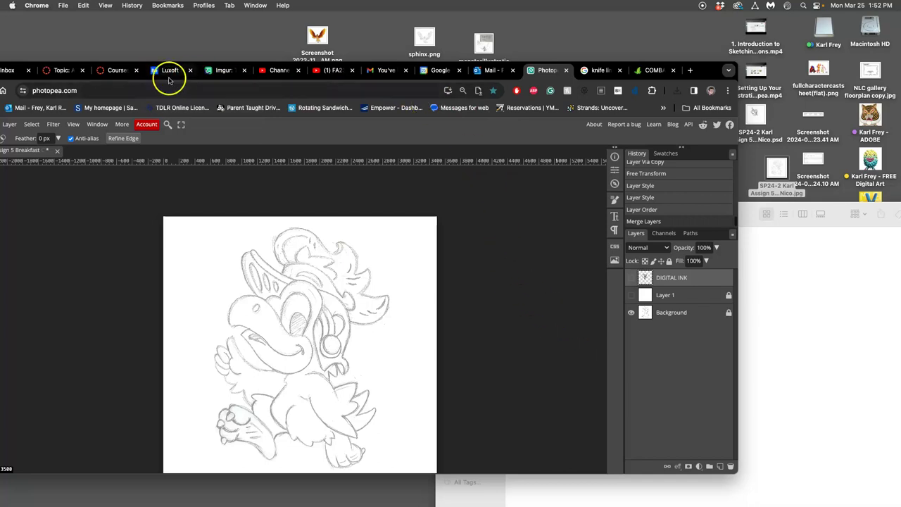
# Insert the desktop sketch JPG into the Canvas discussion reply editor
pyautogui.click(67, 70)
pyautogui.scroll(-3, 342, 405)
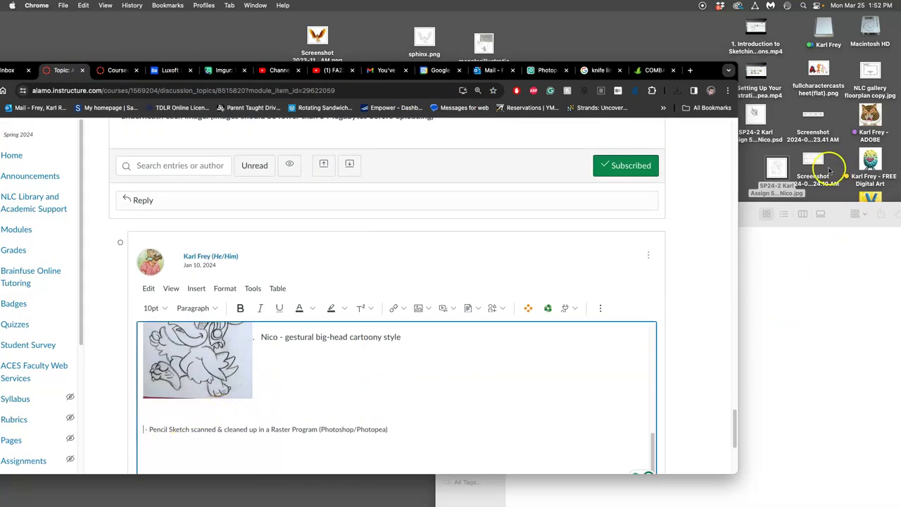
pyautogui.moveTo(776, 169); pyautogui.dragTo(141, 427)
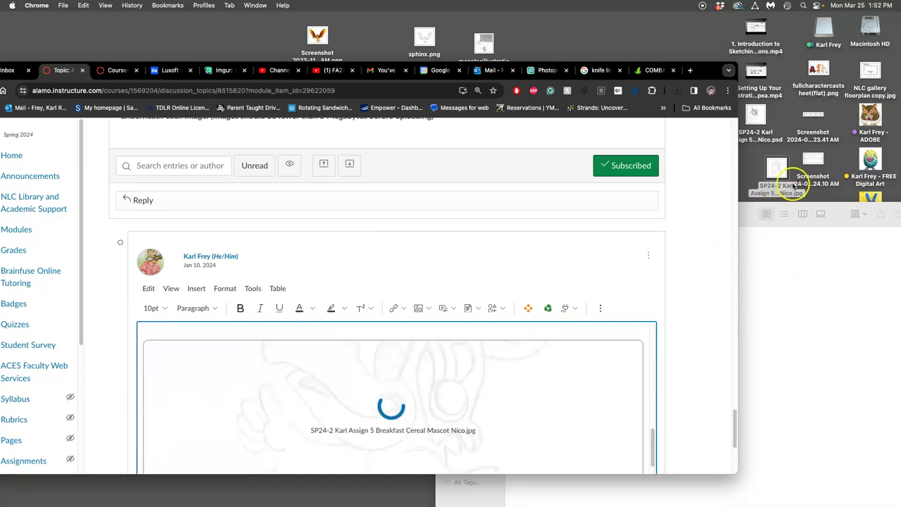
pyautogui.rightClick(778, 170)
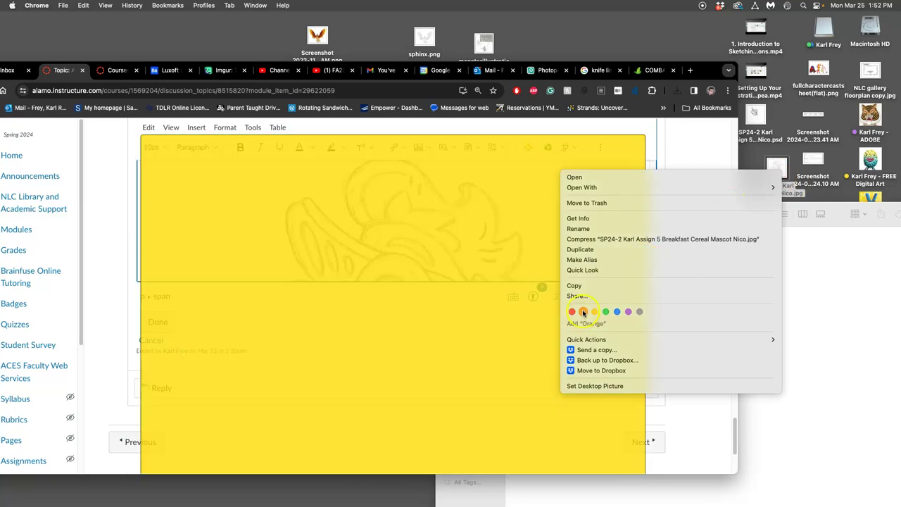
pyautogui.click(583, 312)
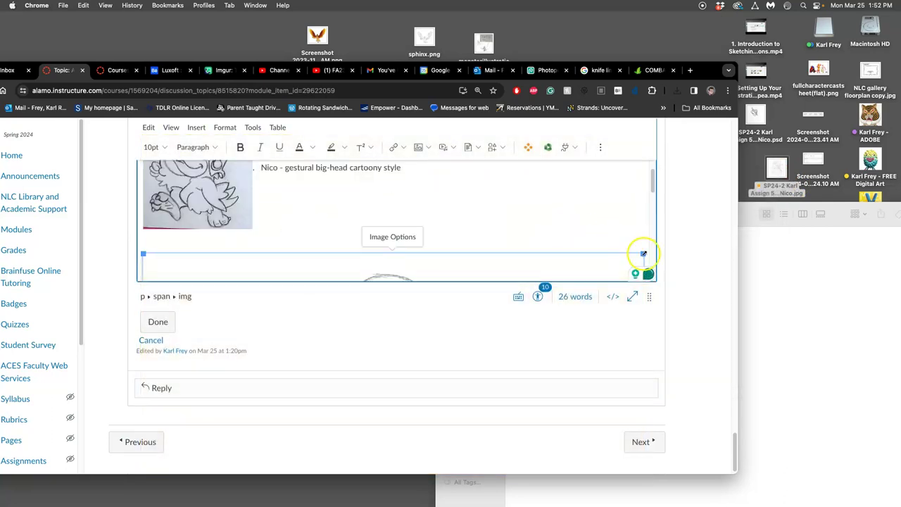
# Resize the inserted sketch to 219×219 and save the post
pyautogui.moveTo(643, 253); pyautogui.dragTo(292, 250)
pyautogui.scroll(-4, 358, 237)
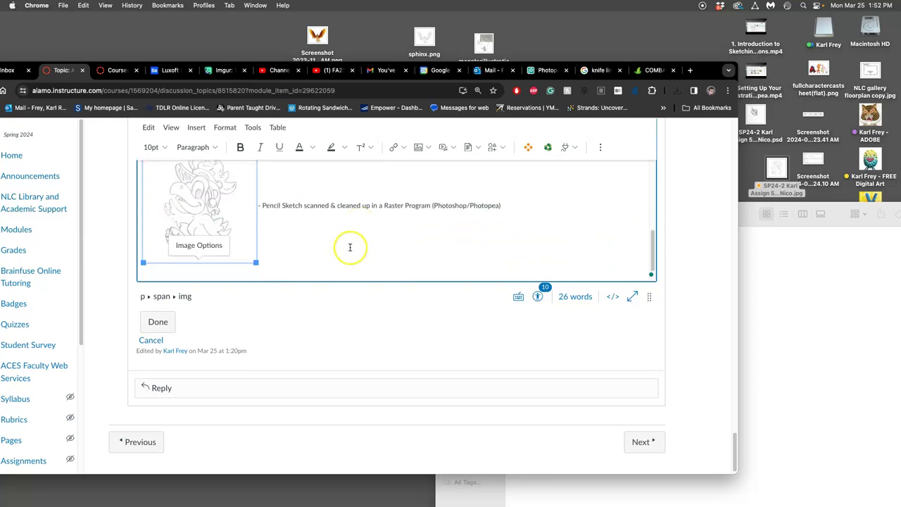
pyautogui.click(158, 322)
pyautogui.scroll(-10, 326, 326)
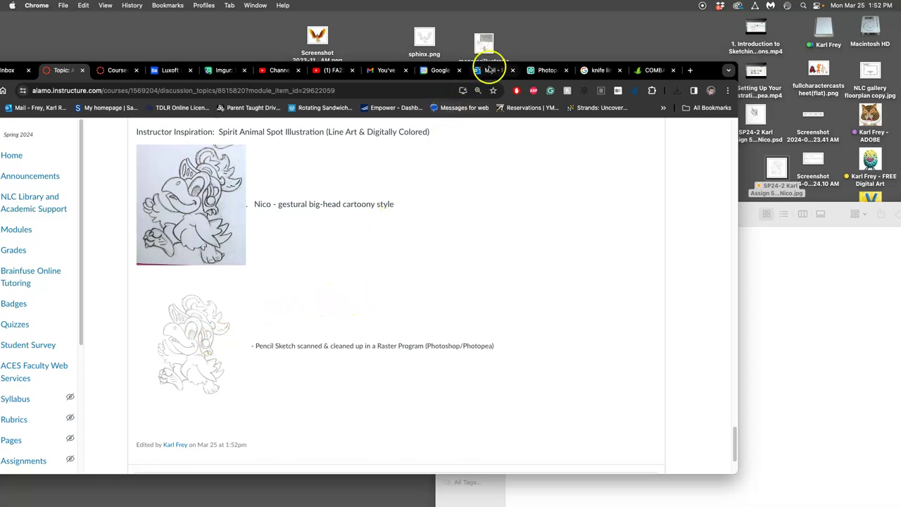
# In Photopea, make the DIGITAL INK and white Layer 1 visible and zoom in on the mascot
pyautogui.click(547, 73)
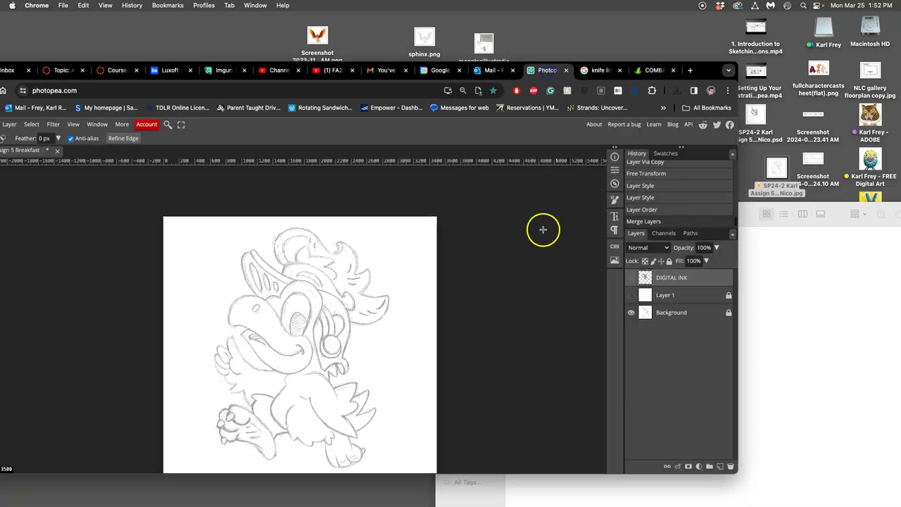
pyautogui.click(631, 277)
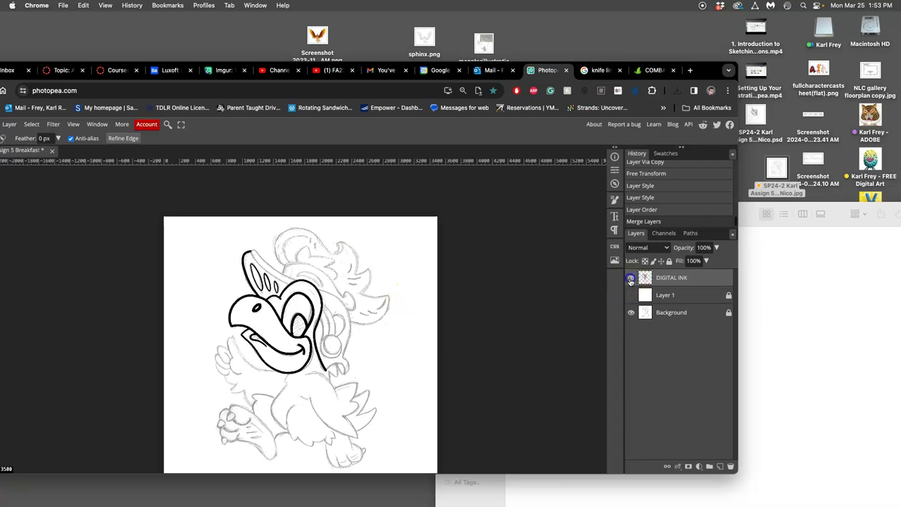
pyautogui.click(631, 295)
pyautogui.scroll(5, 377, 327)
pyautogui.scroll(2, 353, 320)
pyautogui.scroll(2, 356, 318)
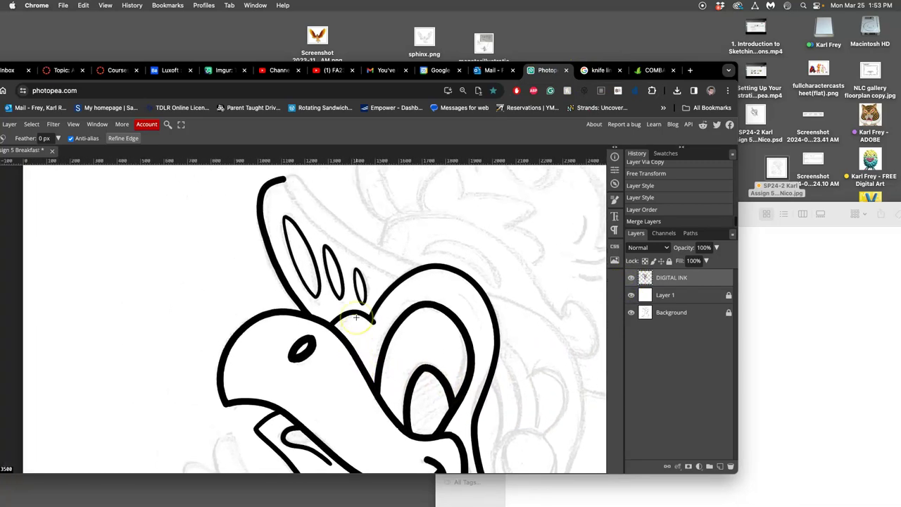
# Dismiss the invalid PDF error and reposition the browser window fully on screen
pyautogui.moveTo(716, 71); pyautogui.dragTo(763, 185)
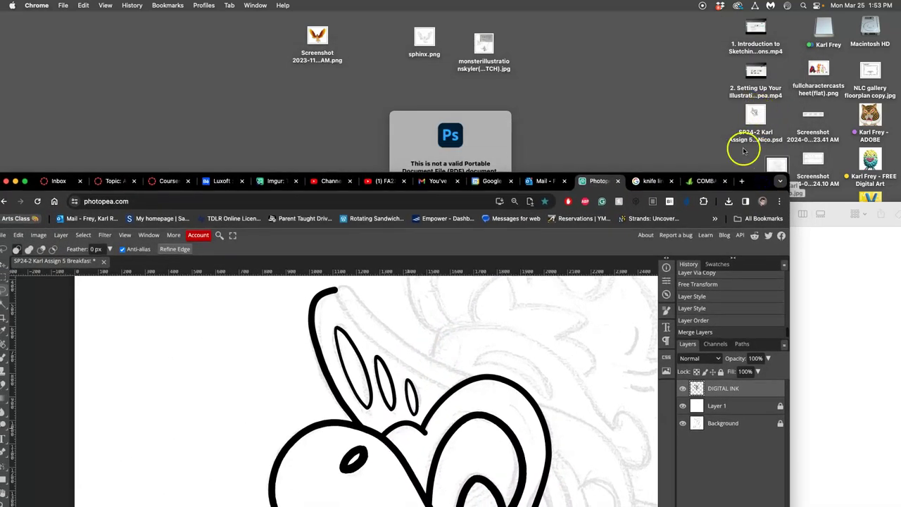
pyautogui.click(451, 161)
pyautogui.click(451, 197)
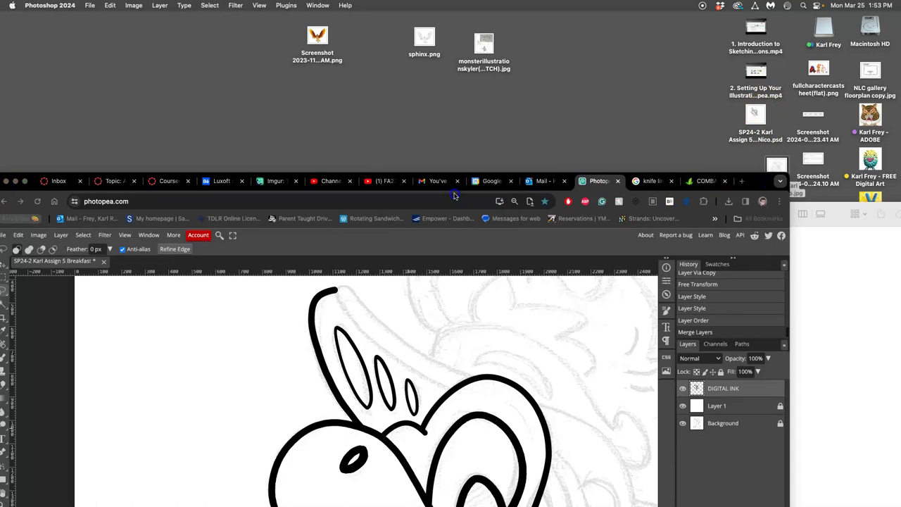
pyautogui.moveTo(751, 180); pyautogui.dragTo(773, 55)
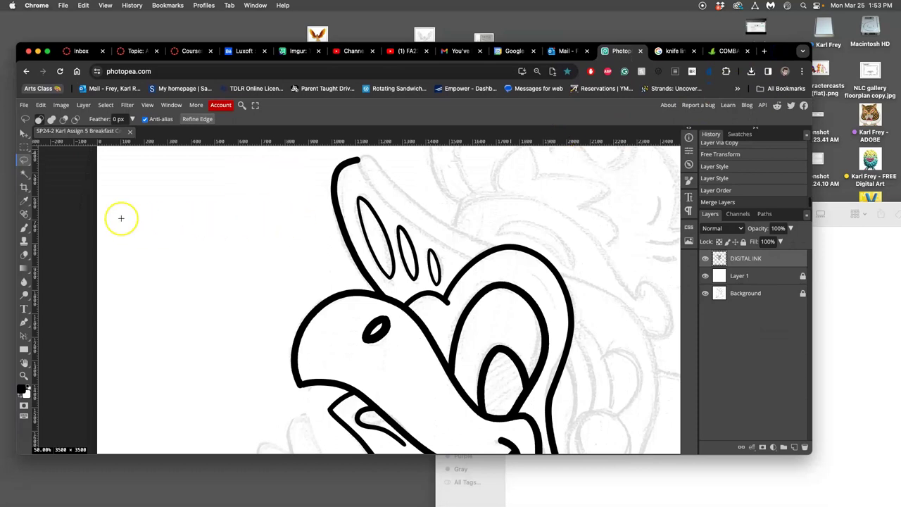
# With the Brush, ink thick outlines along the hat's top and down the head's right side
pyautogui.click(24, 229)
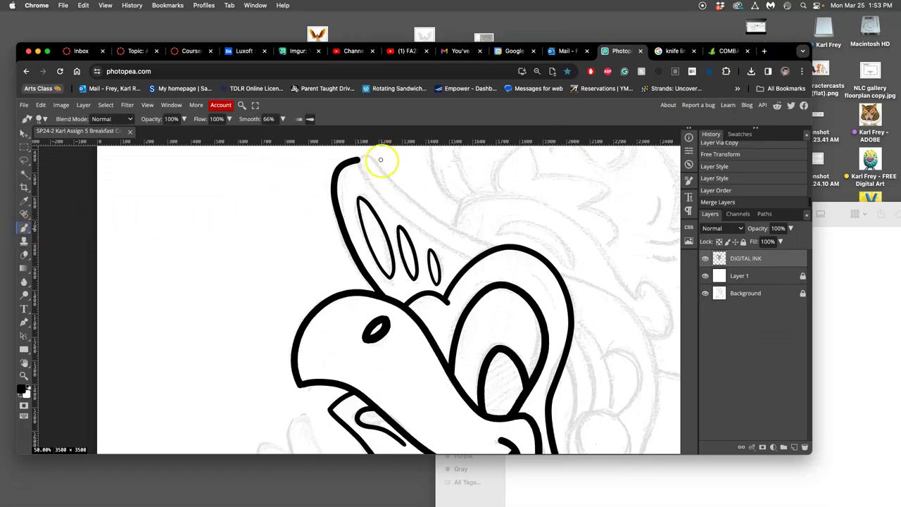
pyautogui.moveTo(345, 165); pyautogui.dragTo(358, 159)
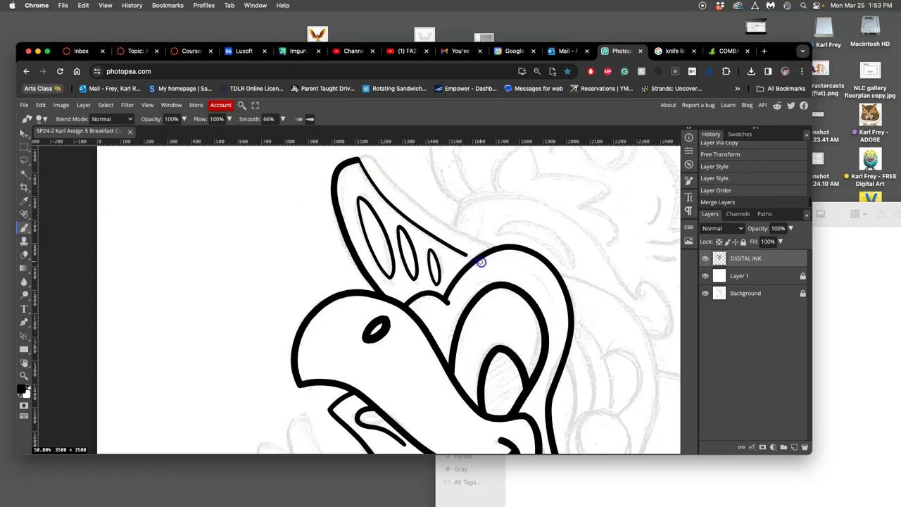
pyautogui.moveTo(564, 265); pyautogui.dragTo(584, 314)
pyautogui.moveTo(584, 314)
pyautogui.mouseDown()
pyautogui.moveTo(485, 235)
pyautogui.moveTo(459, 261)
pyautogui.mouseUp()
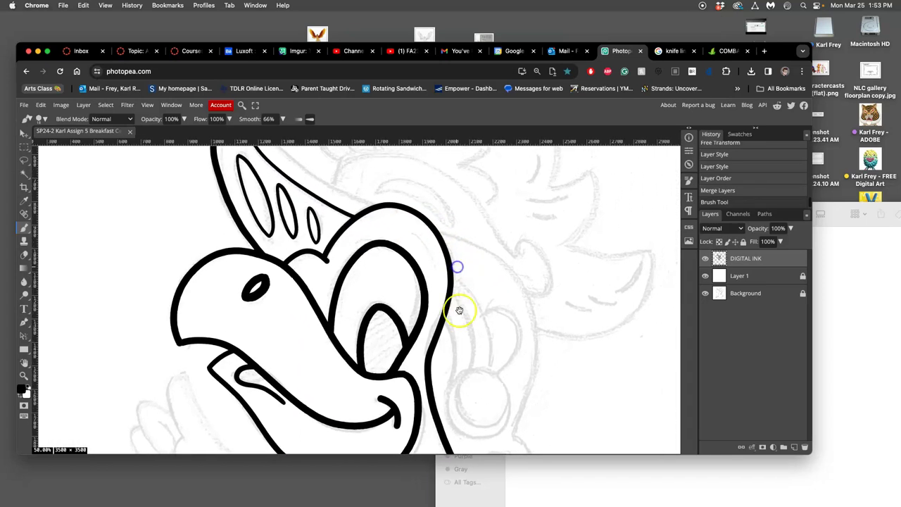
pyautogui.moveTo(458, 314)
pyautogui.mouseDown()
pyautogui.moveTo(444, 312)
pyautogui.moveTo(448, 305)
pyautogui.mouseUp()
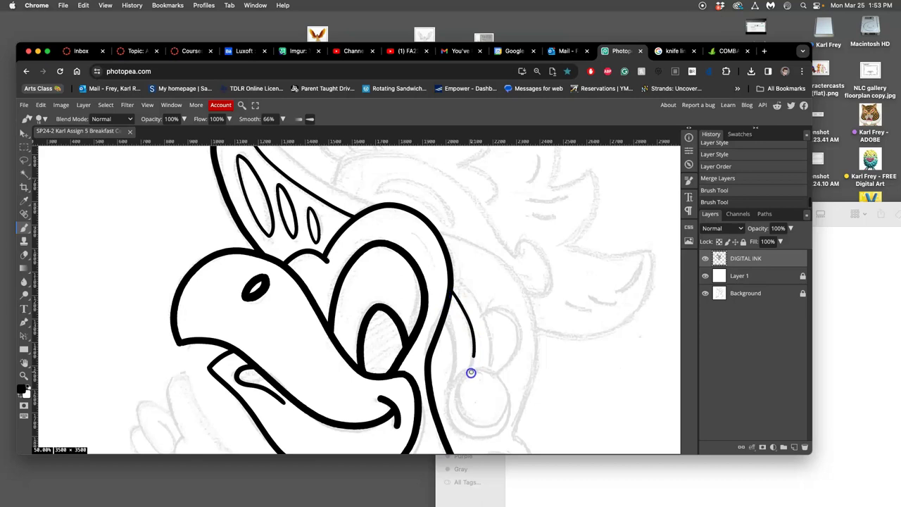
pyautogui.moveTo(467, 285); pyautogui.dragTo(453, 267)
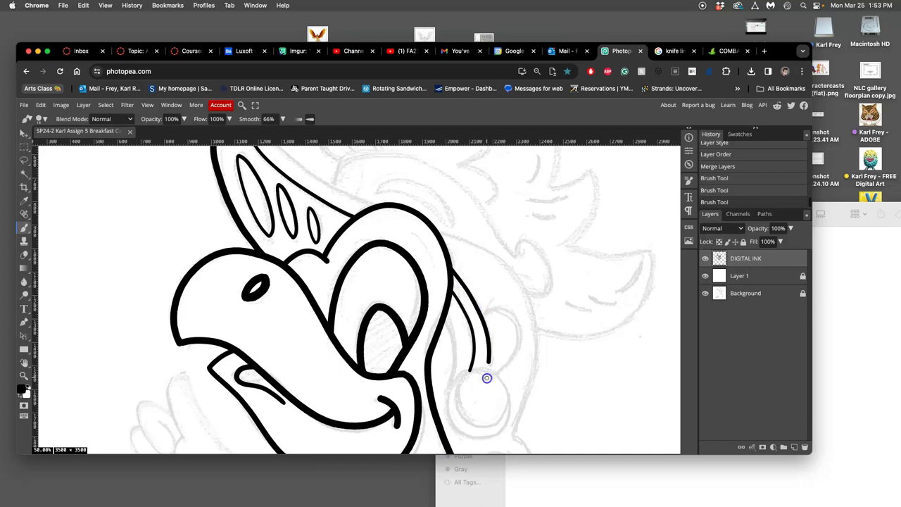
pyautogui.moveTo(484, 386); pyautogui.dragTo(485, 387)
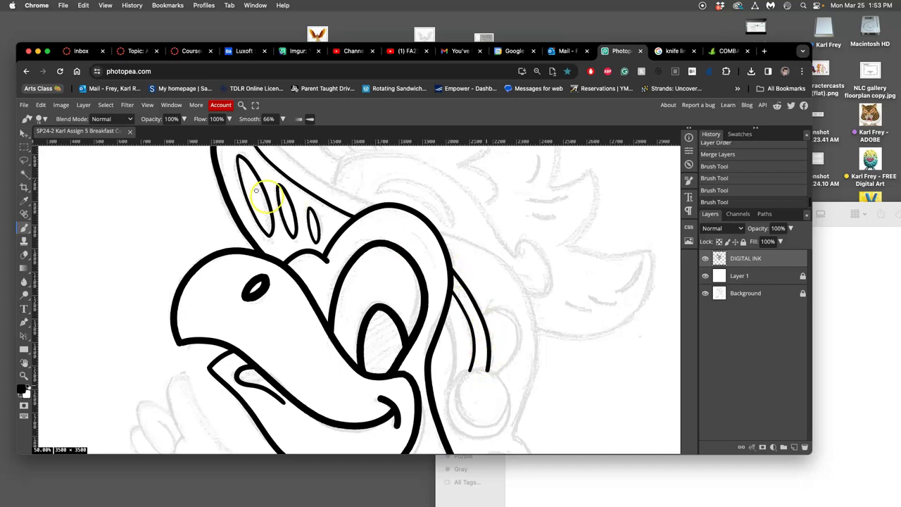
# Set the brush size to 33 px and ink the hat's curled tip
pyautogui.click(40, 119)
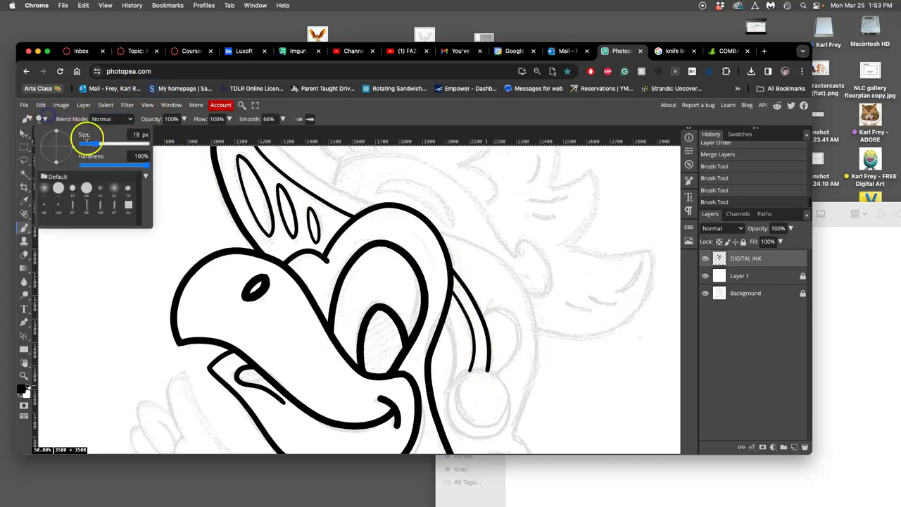
pyautogui.moveTo(93, 143); pyautogui.dragTo(98, 144)
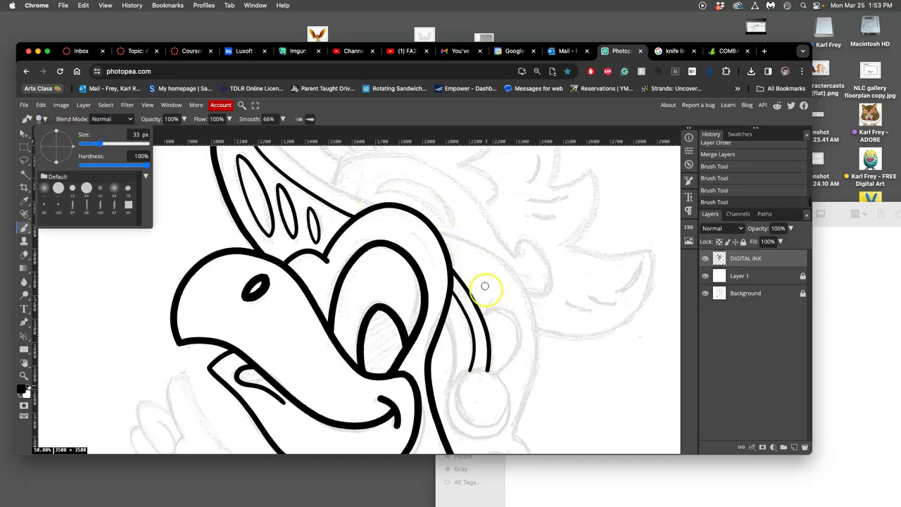
pyautogui.click(483, 315)
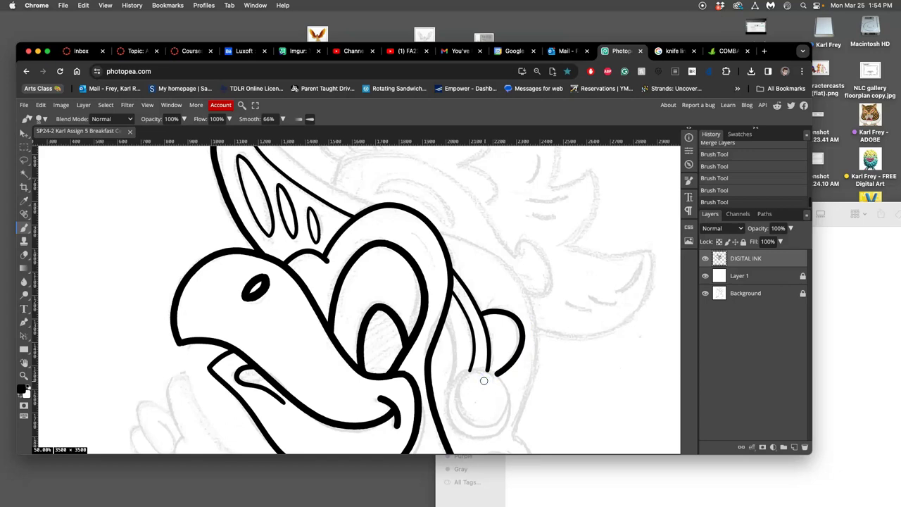
pyautogui.moveTo(497, 368); pyautogui.dragTo(496, 378)
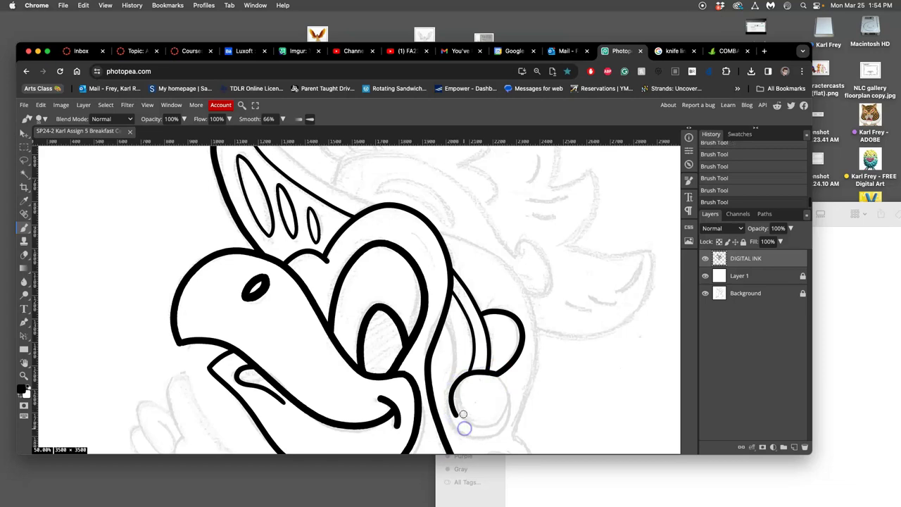
# Undo the stray lower curve and the attempted pom-pom circle strokes
pyautogui.hotkey('ctrl', 'z')
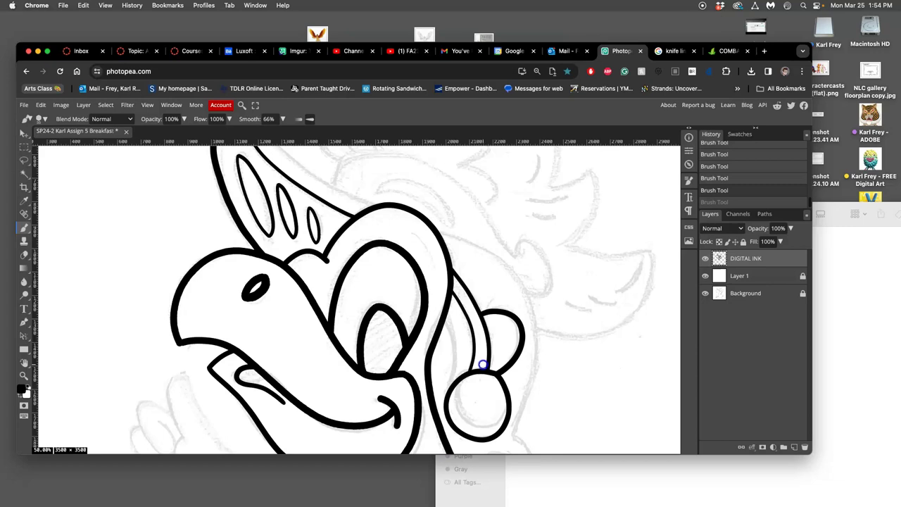
pyautogui.click(470, 378)
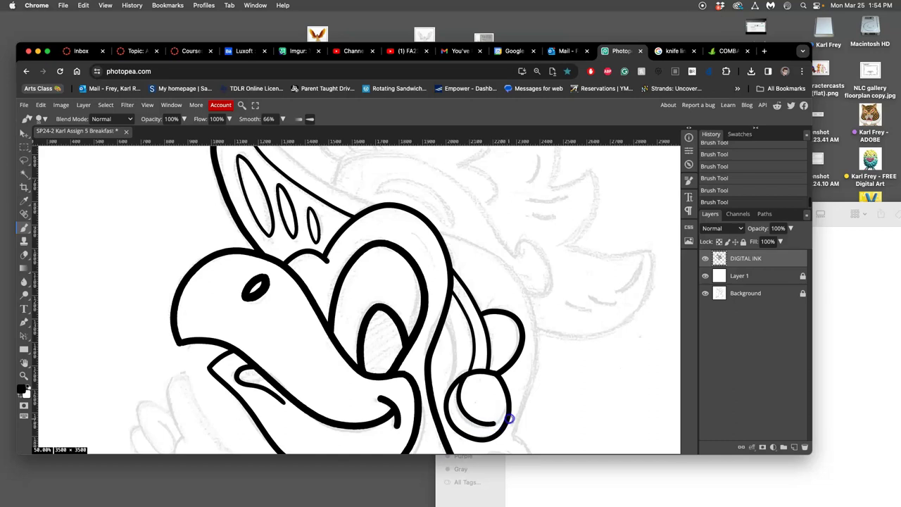
pyautogui.press('super+z')
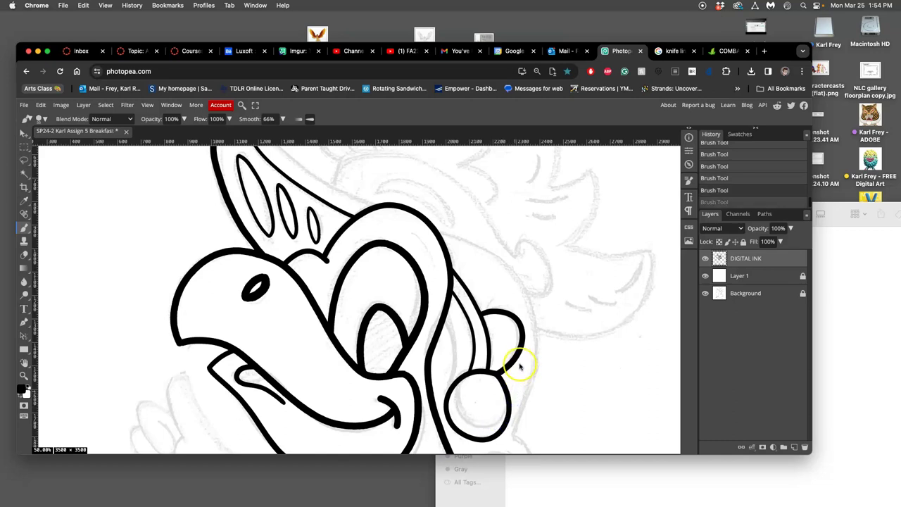
pyautogui.press('super+z')
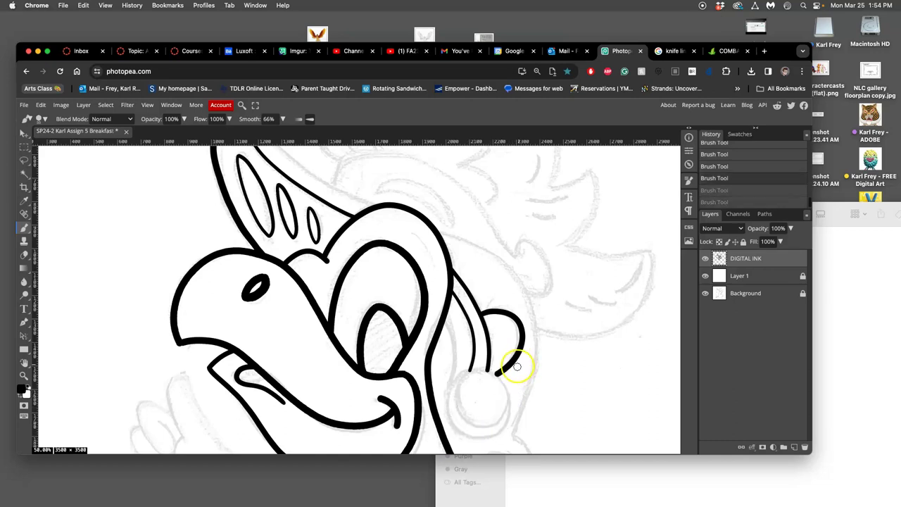
# Draw an ellipse circle on a new shape layer at the hat tip and nudge it into place
pyautogui.click(24, 150)
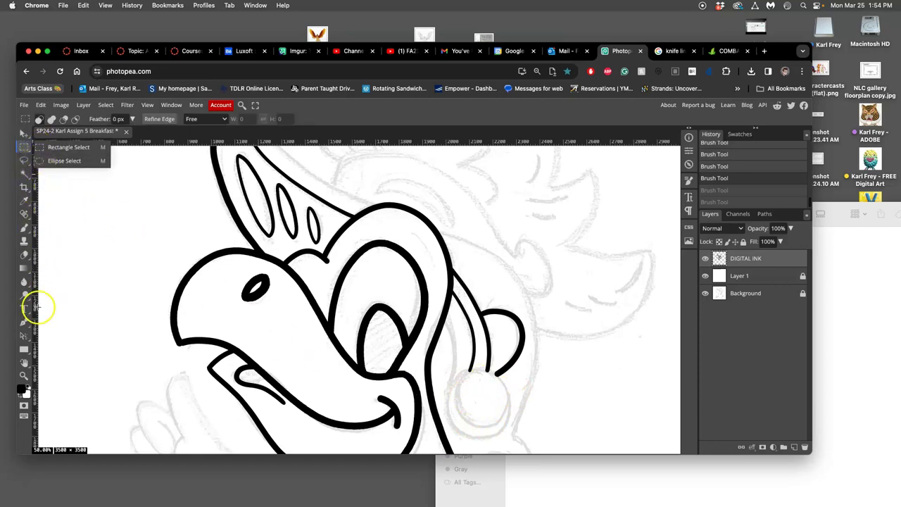
pyautogui.rightClick(24, 349)
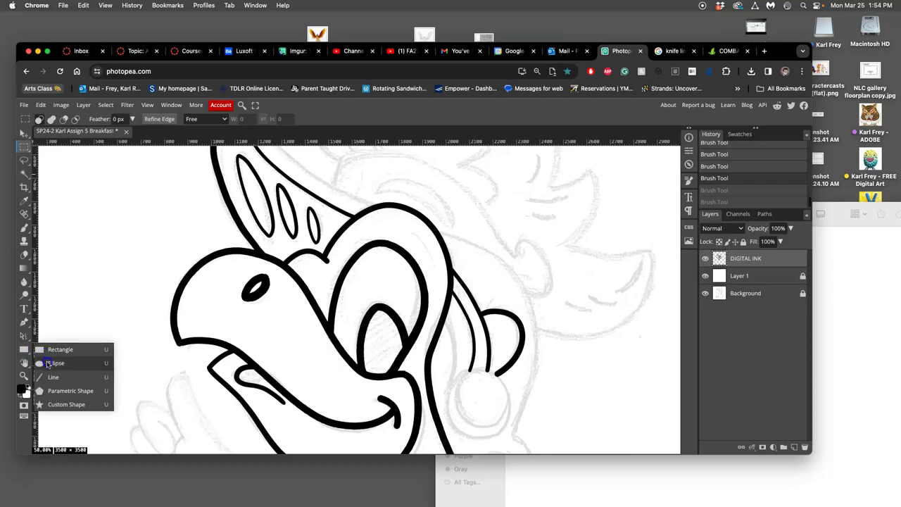
pyautogui.click(47, 364)
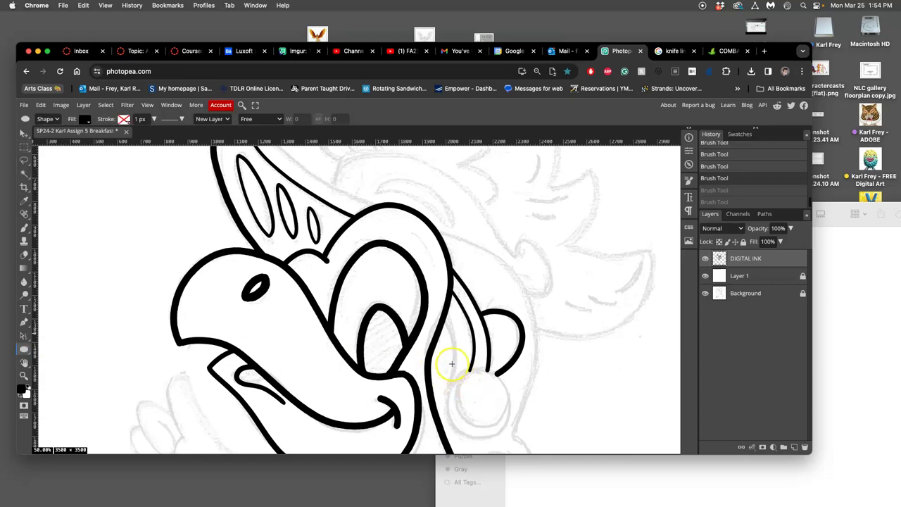
pyautogui.moveTo(451, 365); pyautogui.dragTo(506, 421)
pyautogui.click(501, 390)
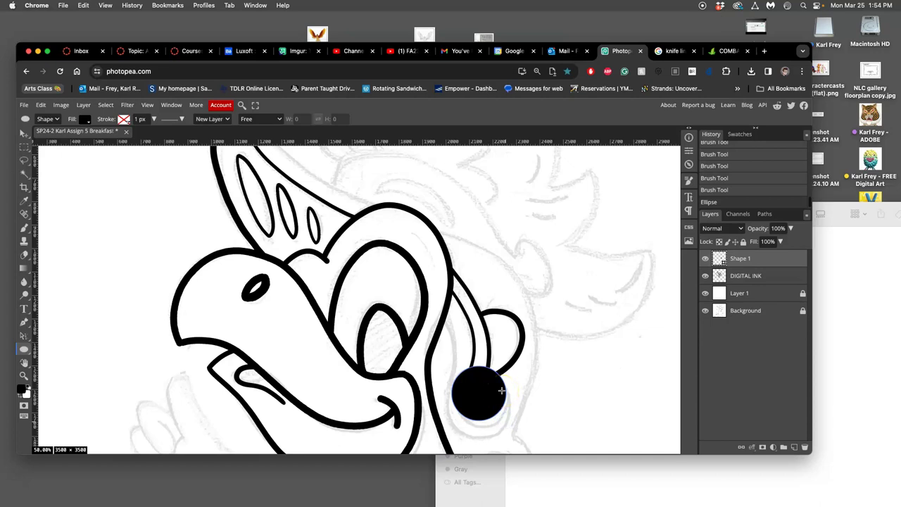
pyautogui.click(24, 134)
pyautogui.moveTo(478, 403); pyautogui.dragTo(481, 407)
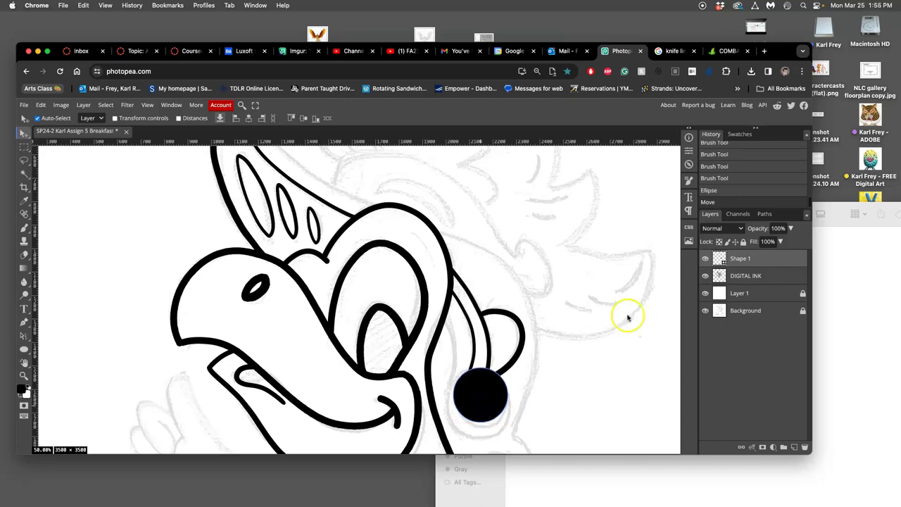
# Change the circle's fill colour to white
pyautogui.doubleClick(719, 259)
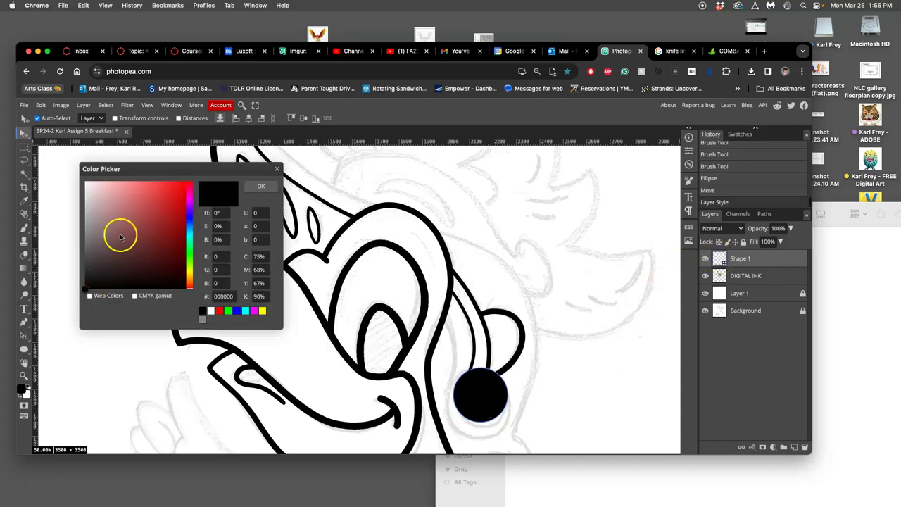
pyautogui.click(211, 312)
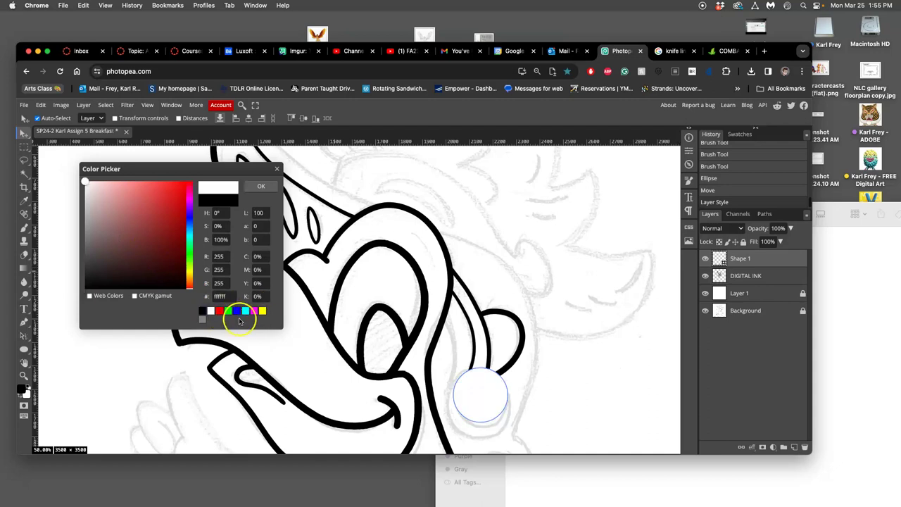
pyautogui.click(261, 188)
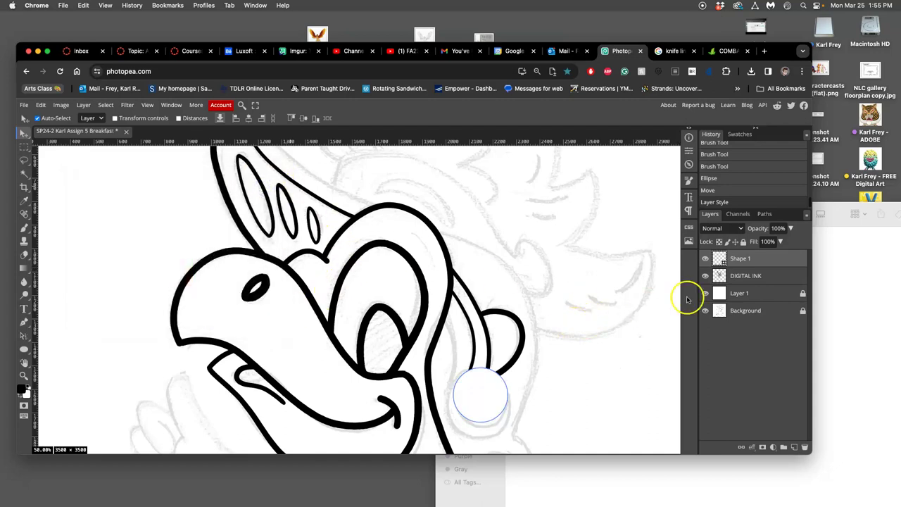
# Give Shape 1 a 17 px inside stroke and nudge the circle up onto the hat tip
pyautogui.doubleClick(774, 260)
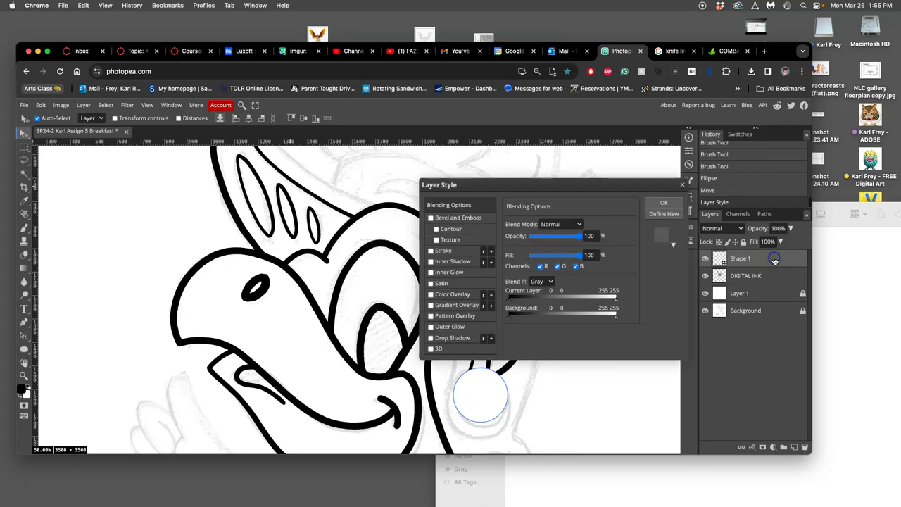
pyautogui.click(431, 251)
pyautogui.click(451, 254)
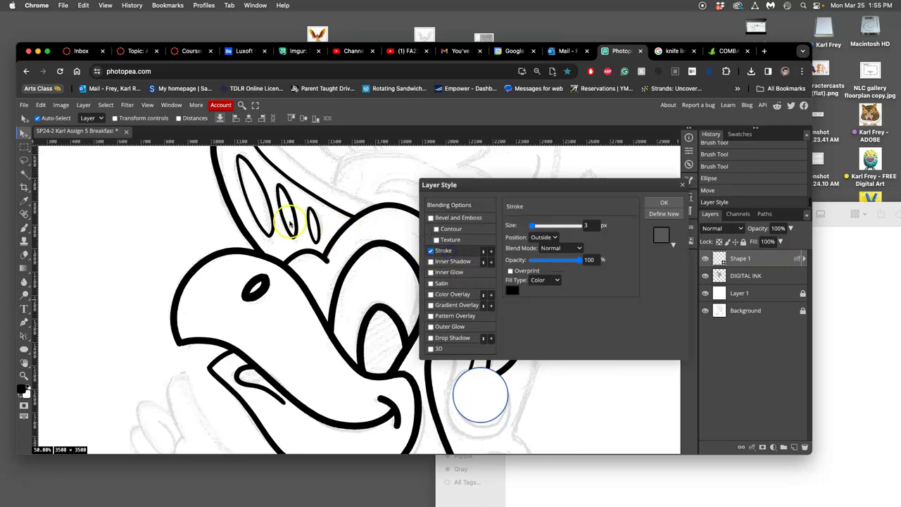
pyautogui.moveTo(533, 230); pyautogui.dragTo(538, 229)
pyautogui.click(544, 237)
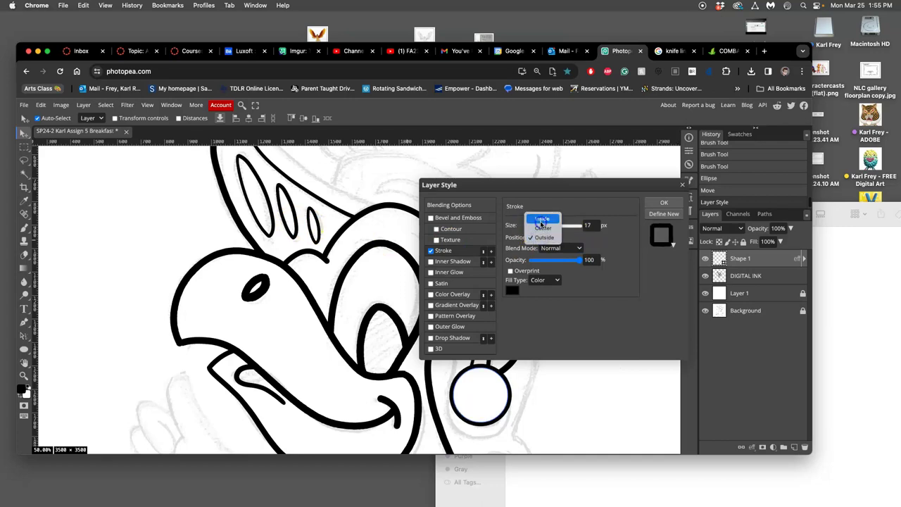
pyautogui.click(541, 219)
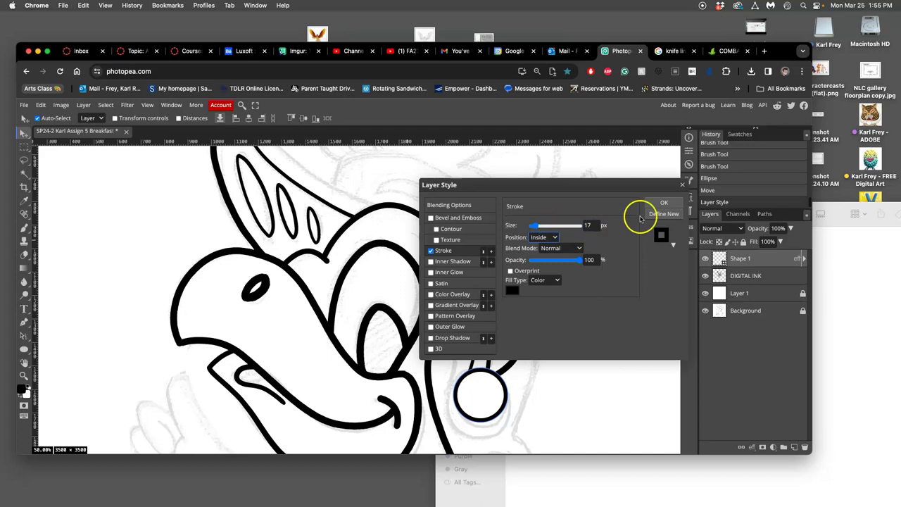
pyautogui.click(664, 202)
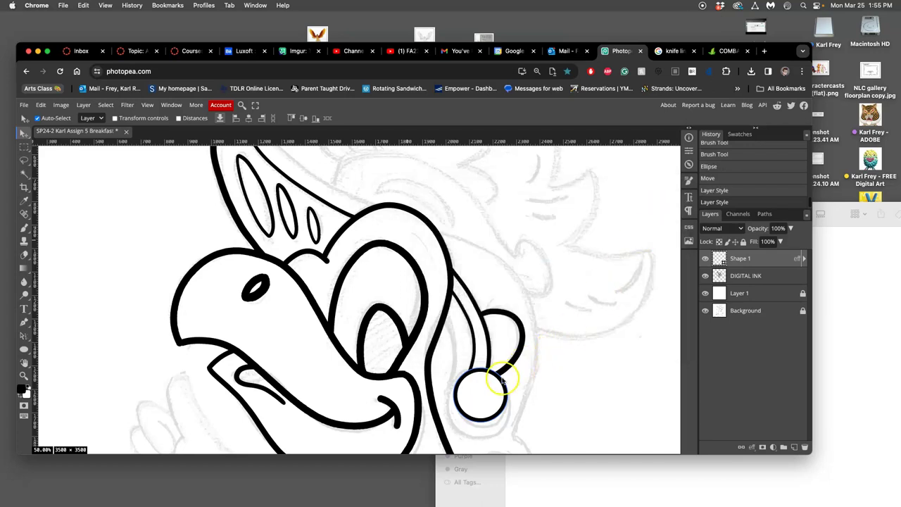
pyautogui.moveTo(501, 380); pyautogui.dragTo(502, 376)
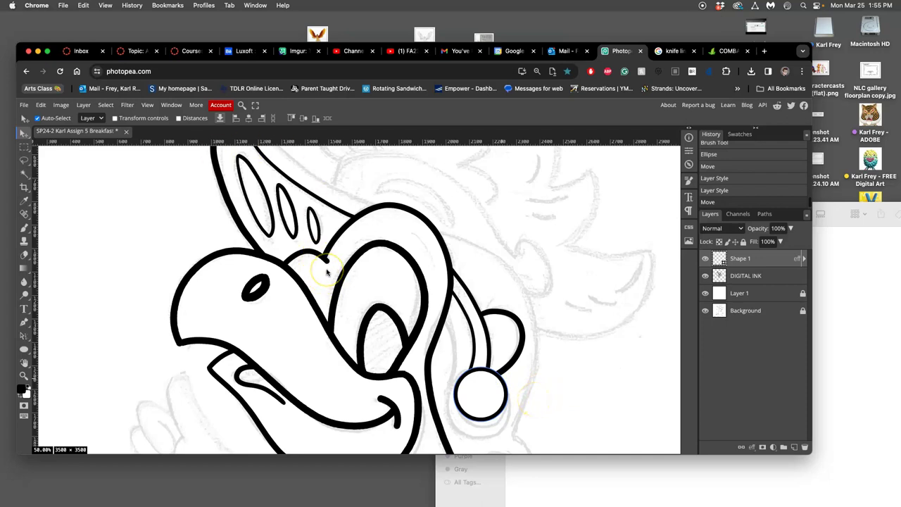
# Free-transform the pom-pom circle by dragging its corners so it fits under the hat tip
pyautogui.press('alt+super+t')
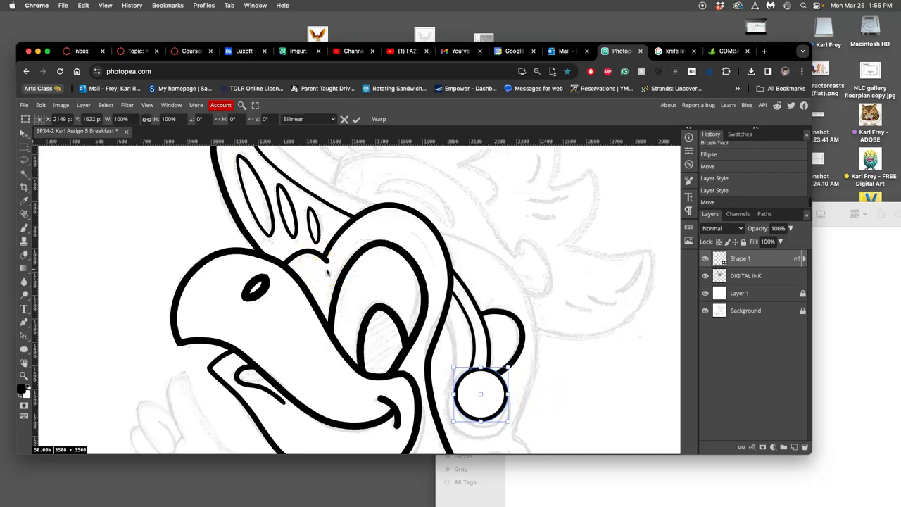
pyautogui.rightClick(493, 410)
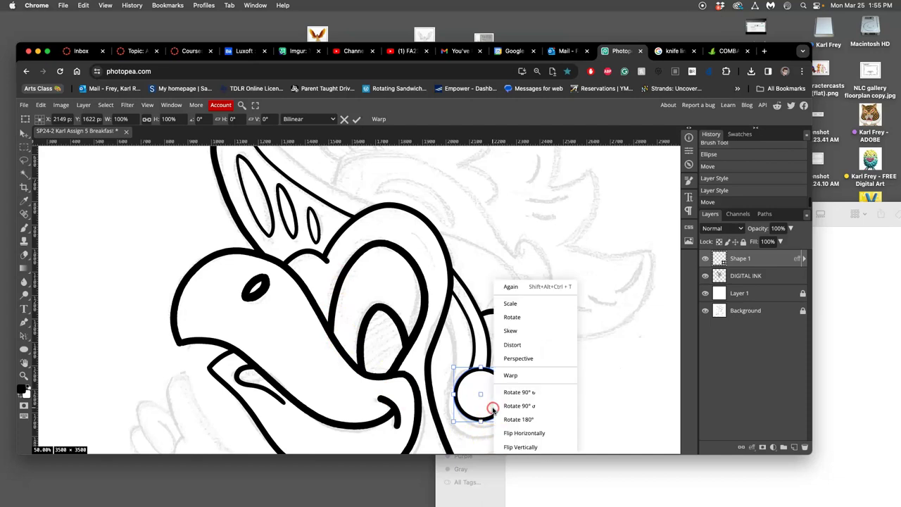
pyautogui.click(516, 356)
pyautogui.moveTo(453, 422); pyautogui.dragTo(509, 423)
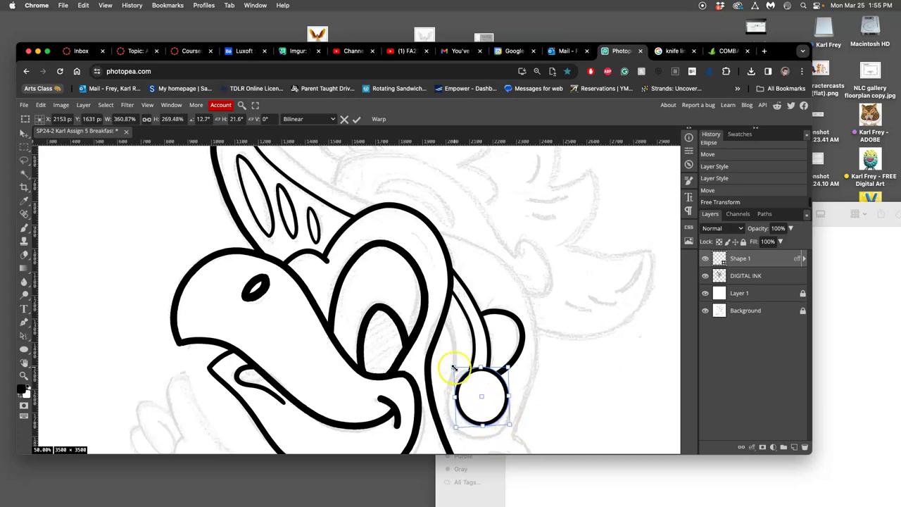
pyautogui.moveTo(455, 367); pyautogui.dragTo(509, 368)
pyautogui.press('Return')
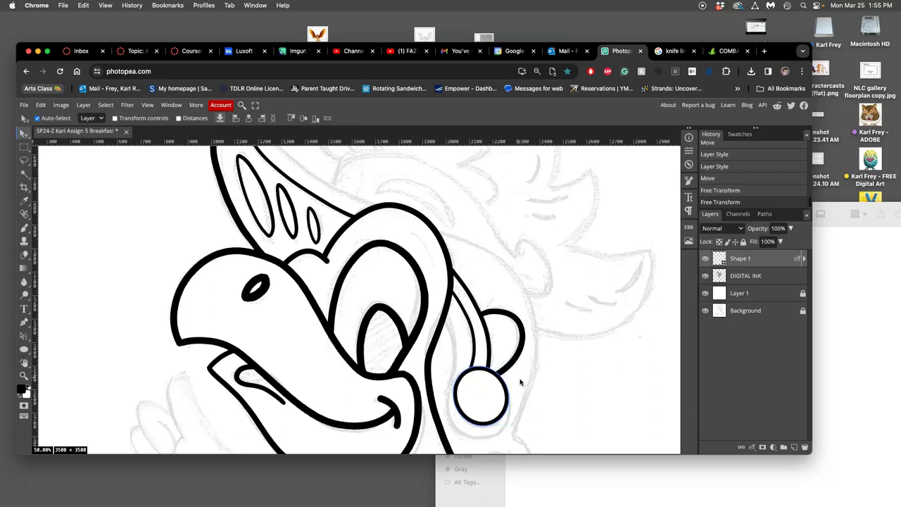
# Rasterize Shape 1, Magic Wand its black outline, and copy it to a new Layer 2
pyautogui.rightClick(771, 259)
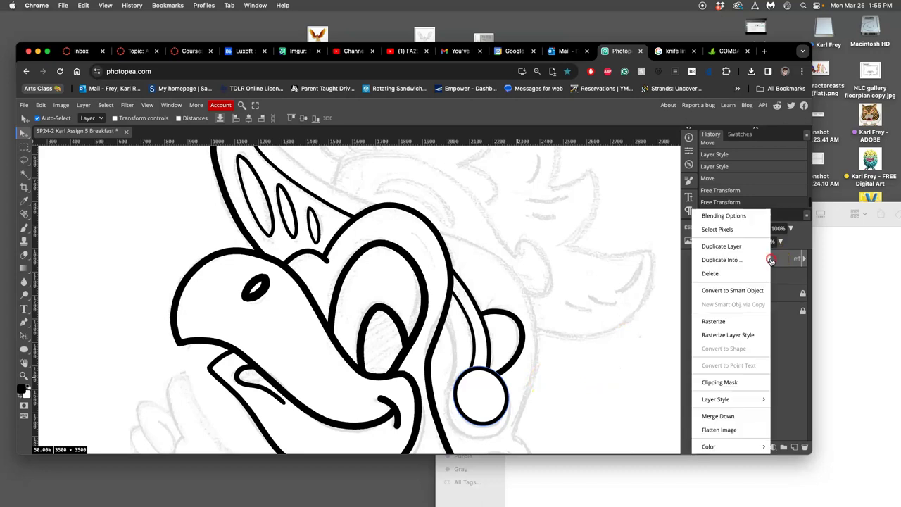
pyautogui.click(735, 322)
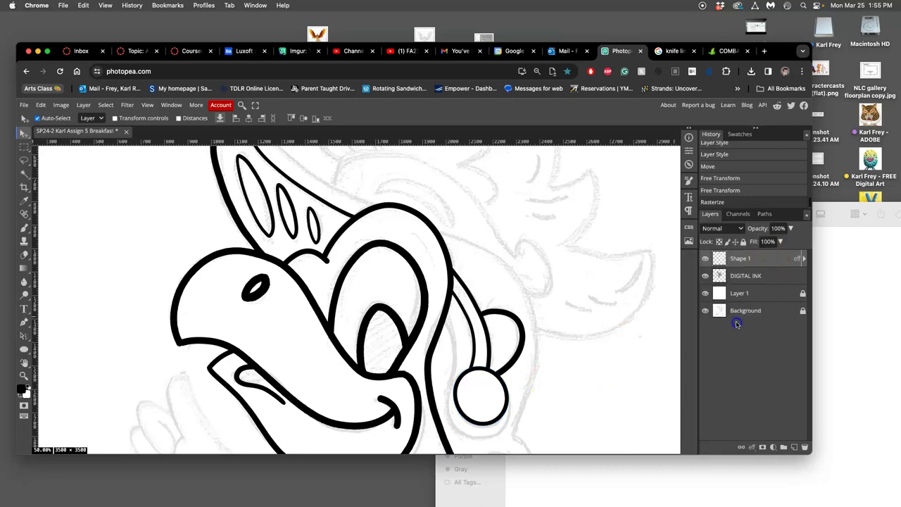
pyautogui.click(24, 175)
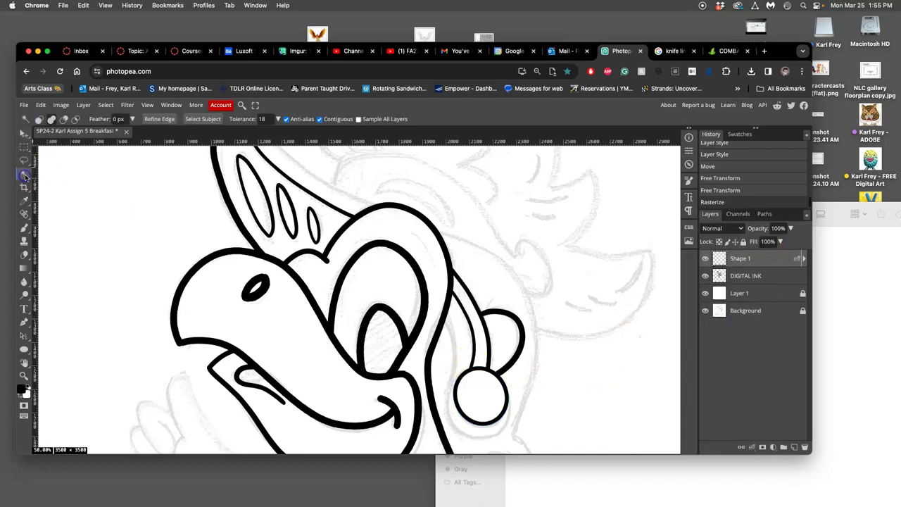
pyautogui.click(495, 376)
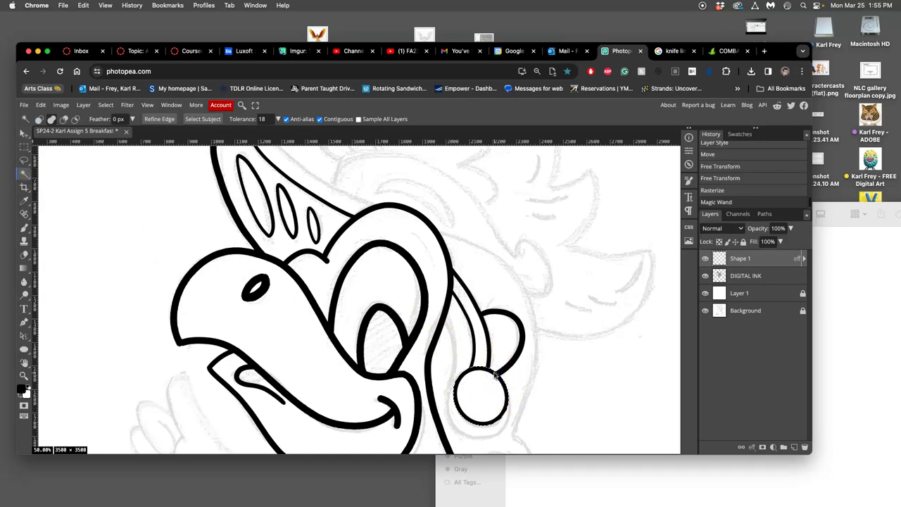
pyautogui.press('super+j')
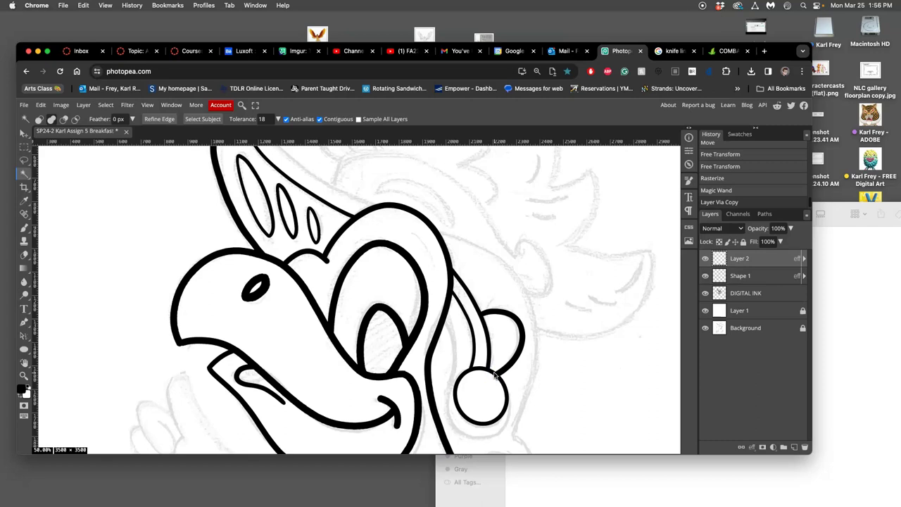
# Scale the Layer 2 outline copy up slightly and set its blend mode to Multiply
pyautogui.press('super+t')
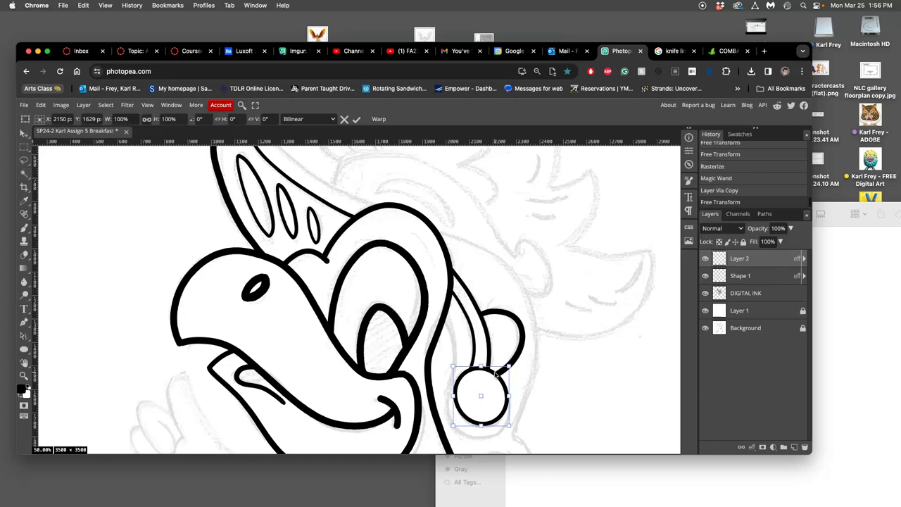
pyautogui.moveTo(455, 426); pyautogui.dragTo(443, 435)
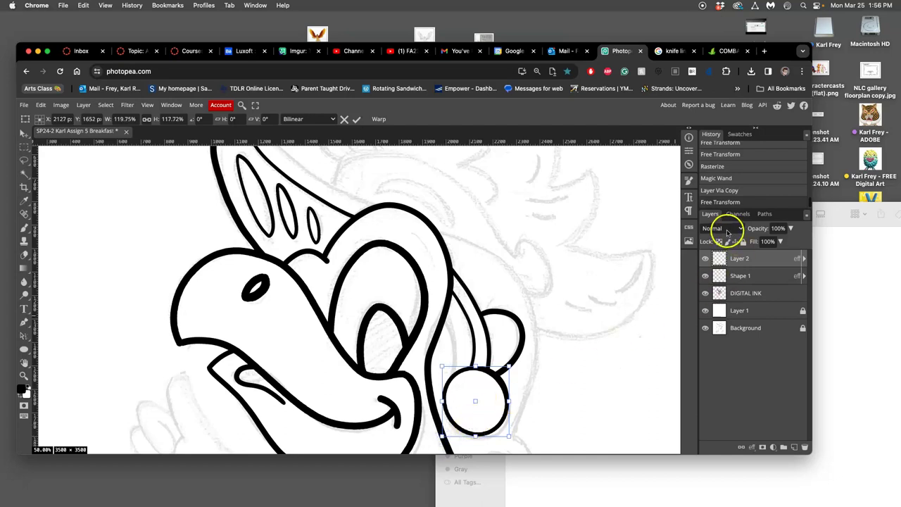
pyautogui.click(722, 228)
pyautogui.click(723, 263)
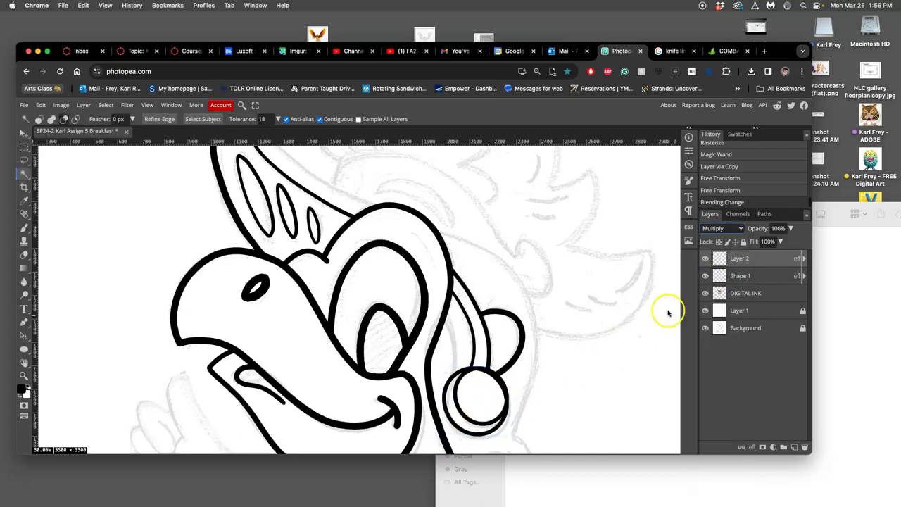